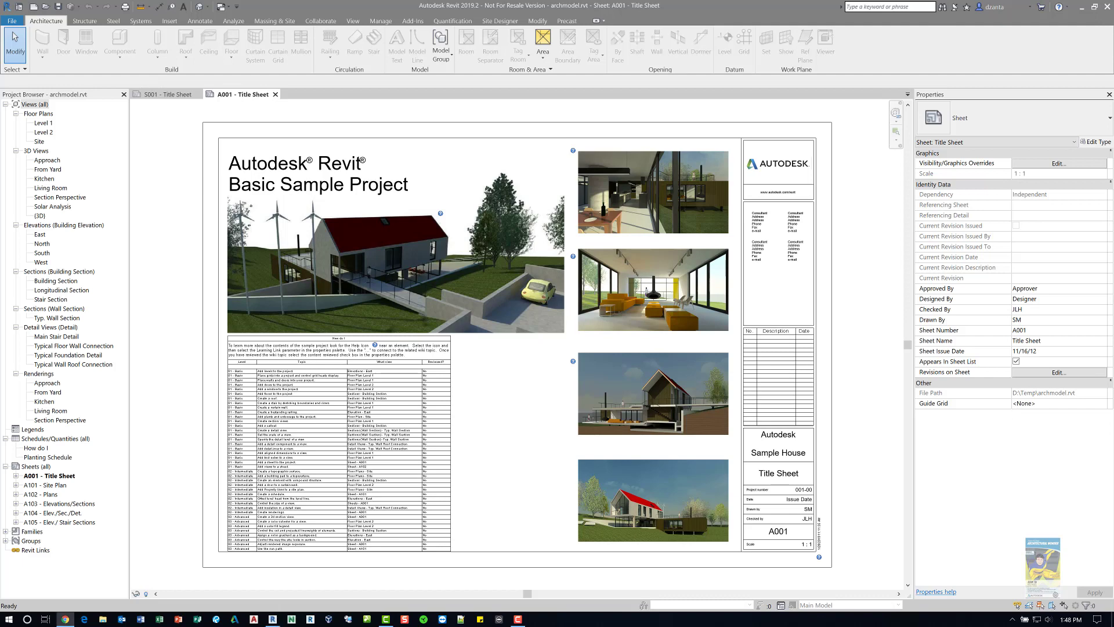
Switch to BIM 360 in the browser and open the home page of the project Test Cloud Project for Education
left_click_drag(0, 162, 442, 2)
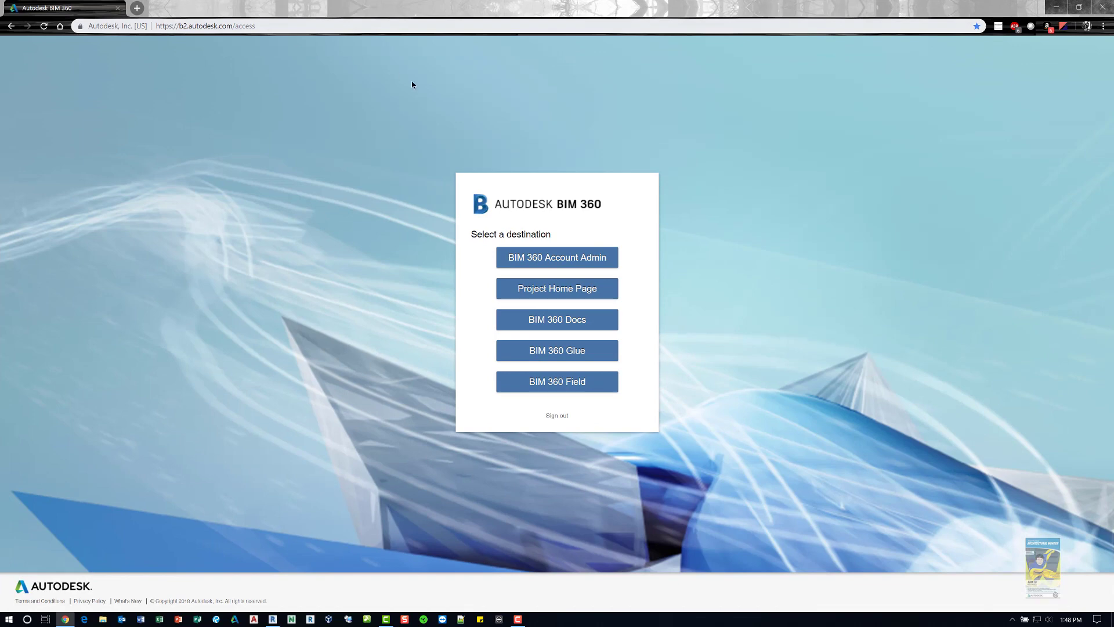
left_click(563, 288)
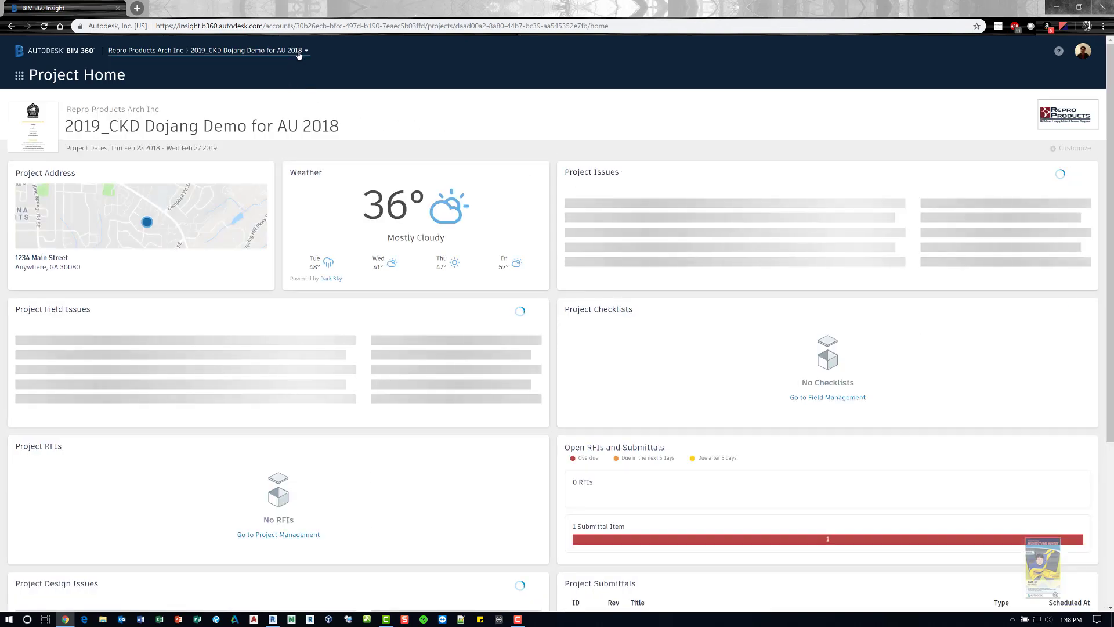
left_click(297, 51)
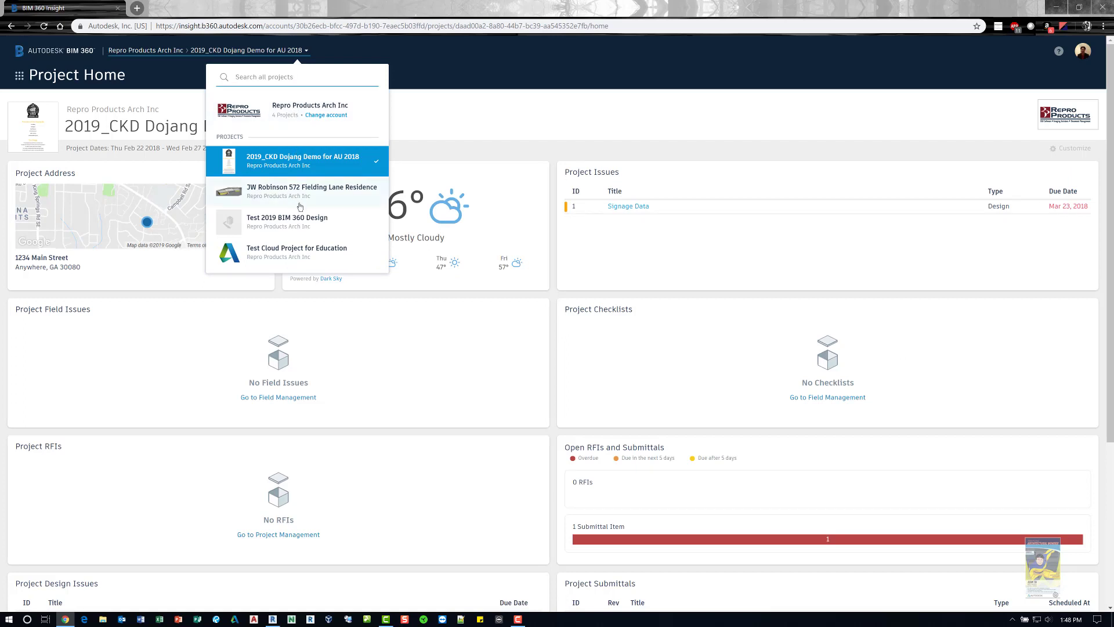
left_click(317, 260)
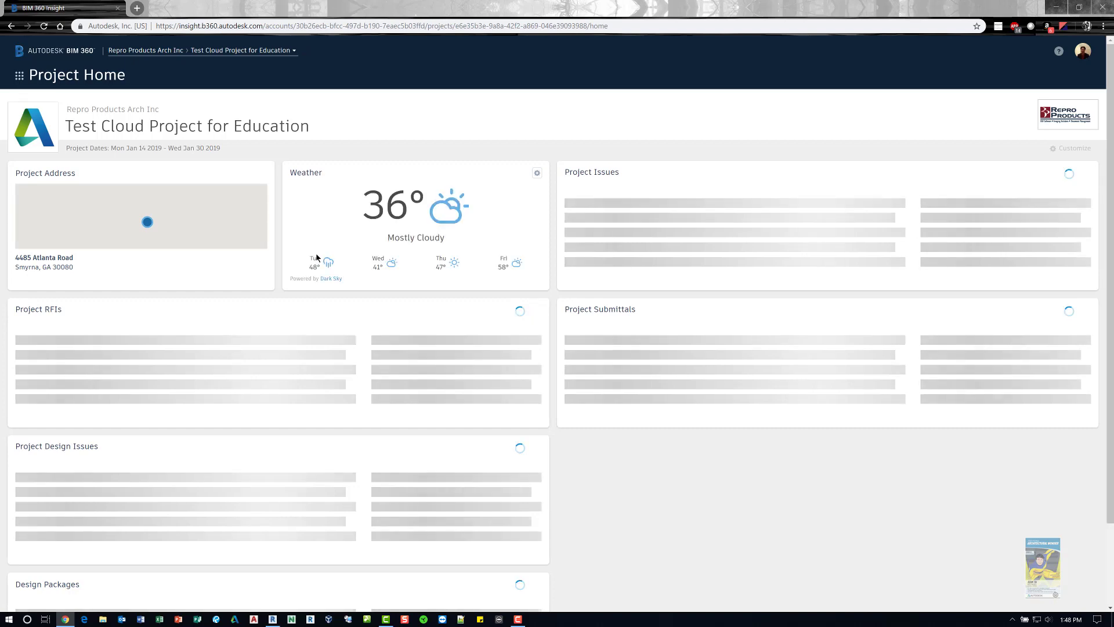
Open the project's Document Management and expand the 3. Designs folder to view its discipline subfolders
left_click(19, 76)
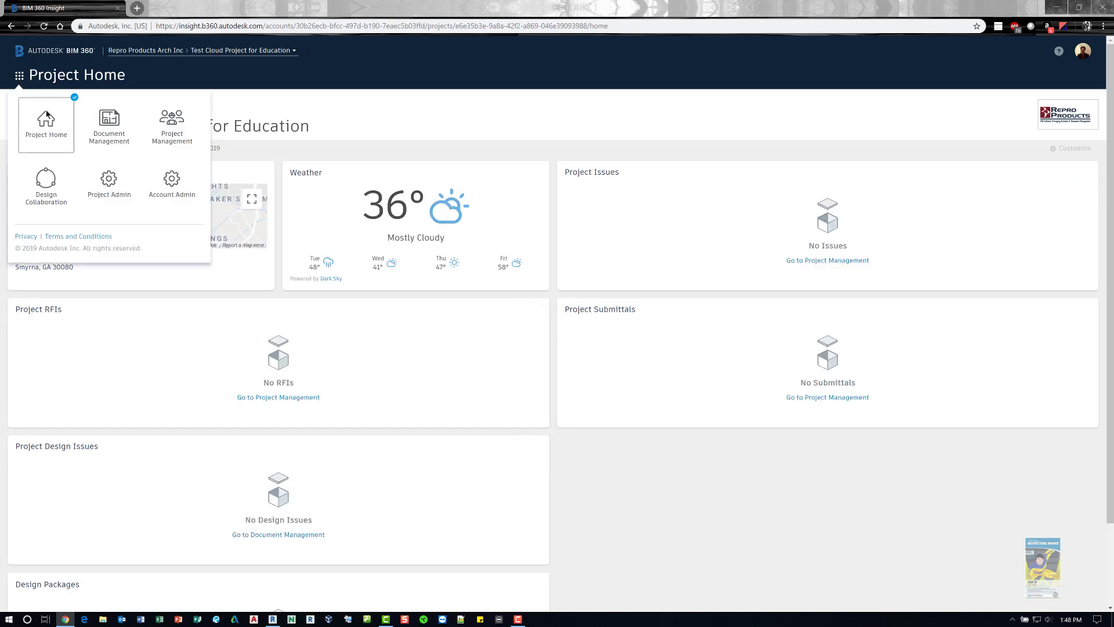
left_click(116, 139)
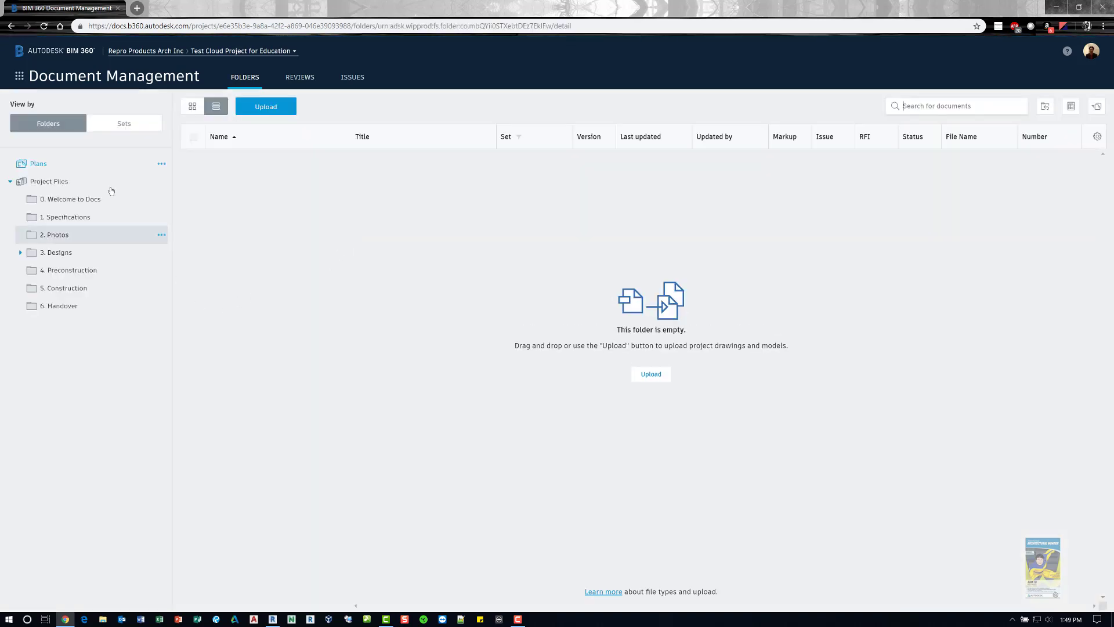
left_click(22, 253)
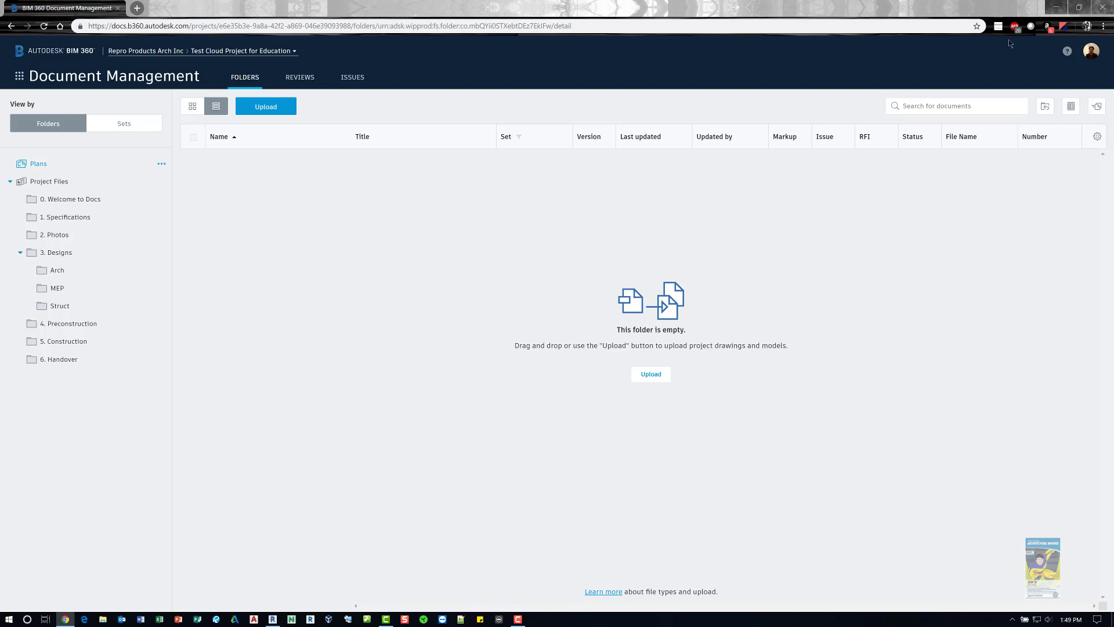
Return to Revit and enable collaboration for archmodel.rvt using the In BIM 360 Document Management method
left_click(1056, 8)
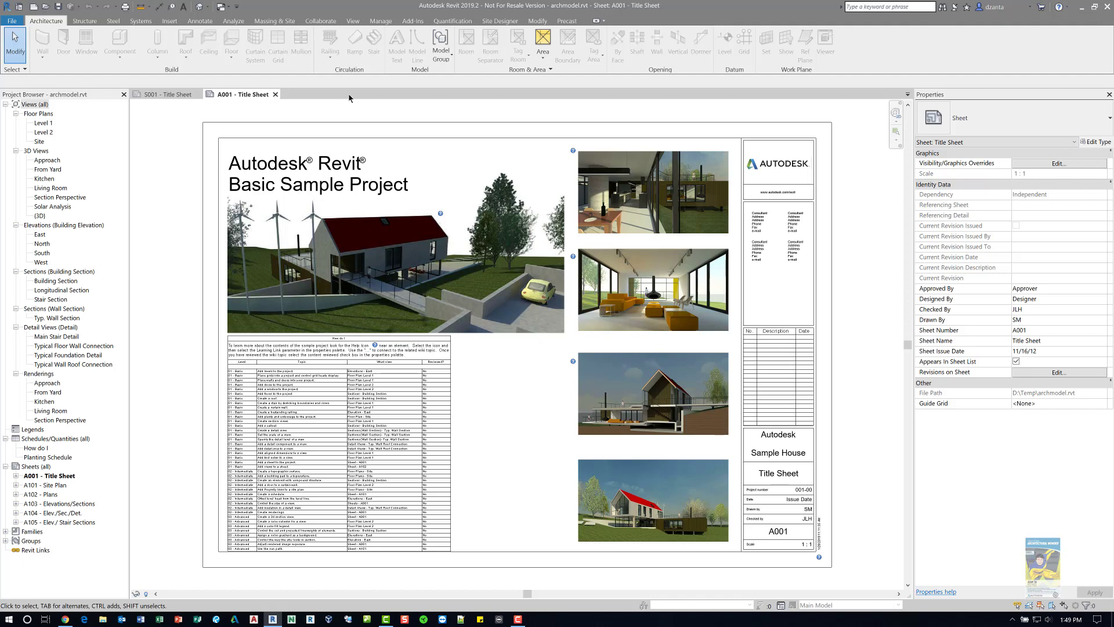
left_click(325, 24)
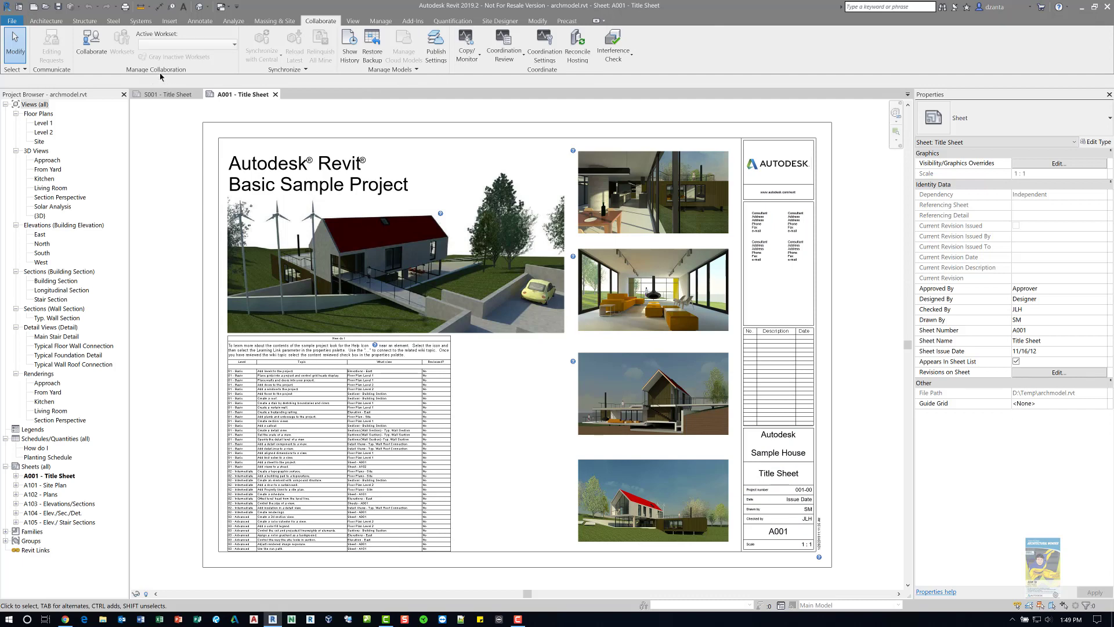
left_click(91, 42)
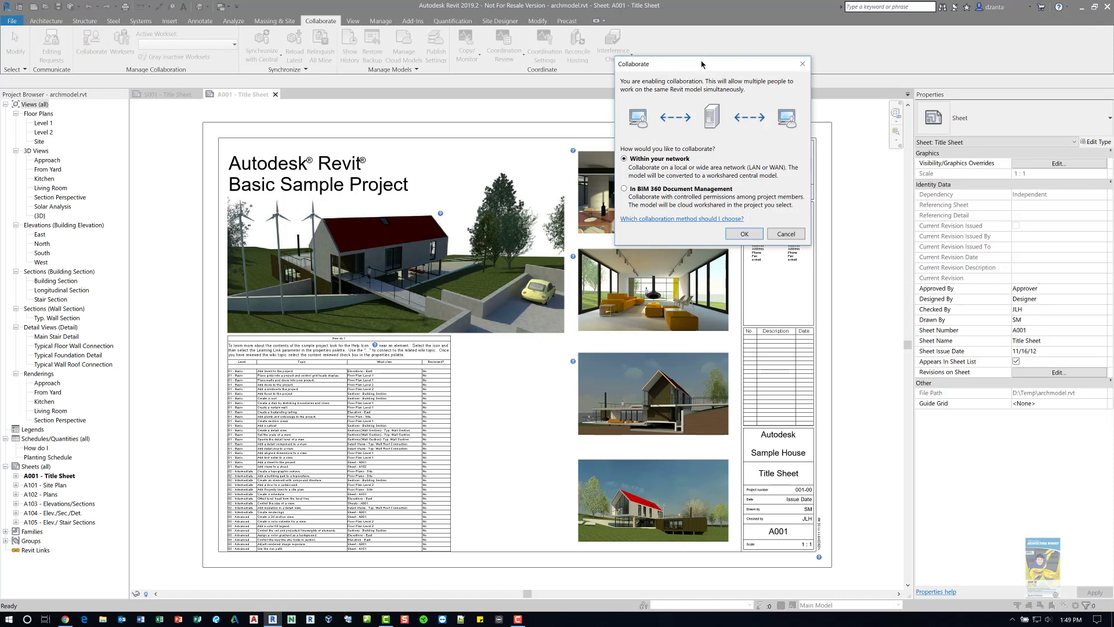
left_click_drag(696, 63, 492, 234)
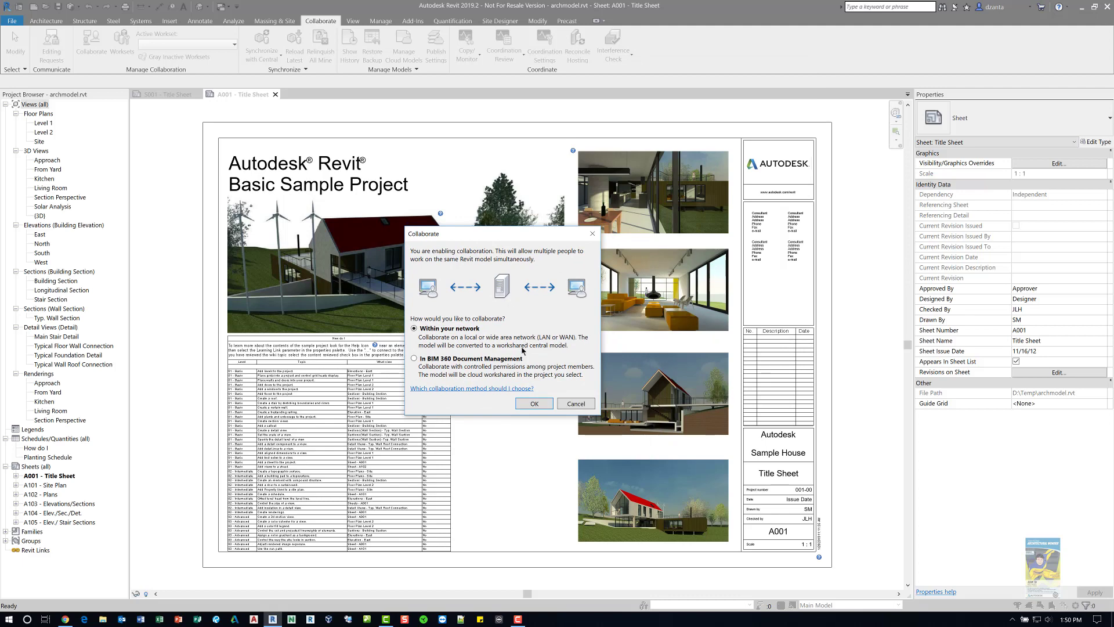
left_click(465, 359)
left_click(534, 404)
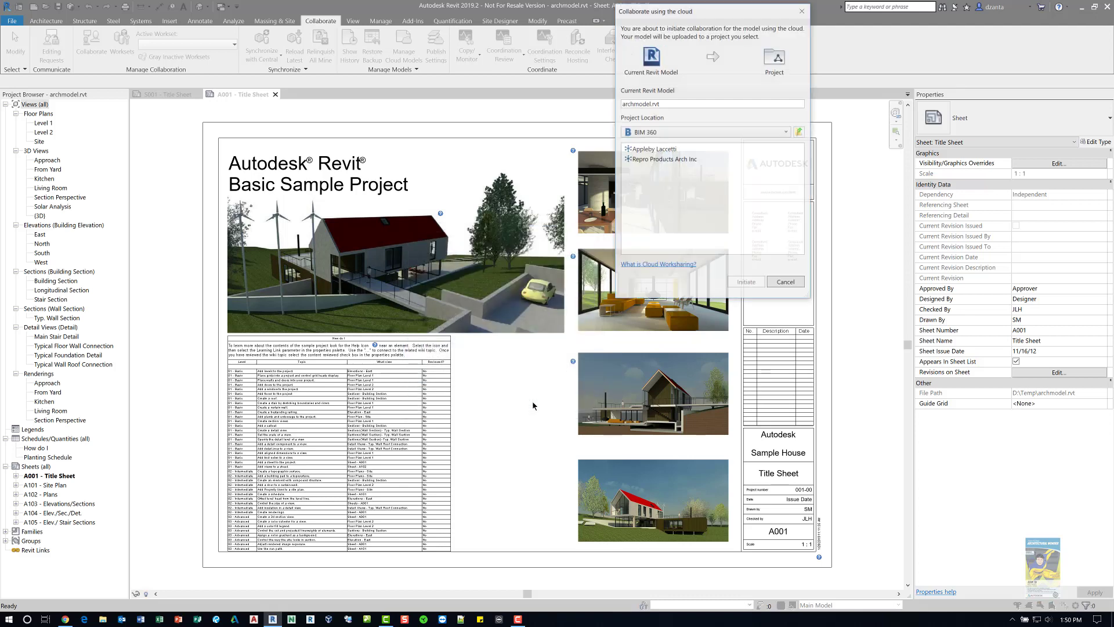
Initiate cloud collaboration for archmodel.rvt in Repro Products Arch Inc > Test Cloud Project for Education > Project Files > 3. Designs > Arch
left_click_drag(720, 19, 538, 184)
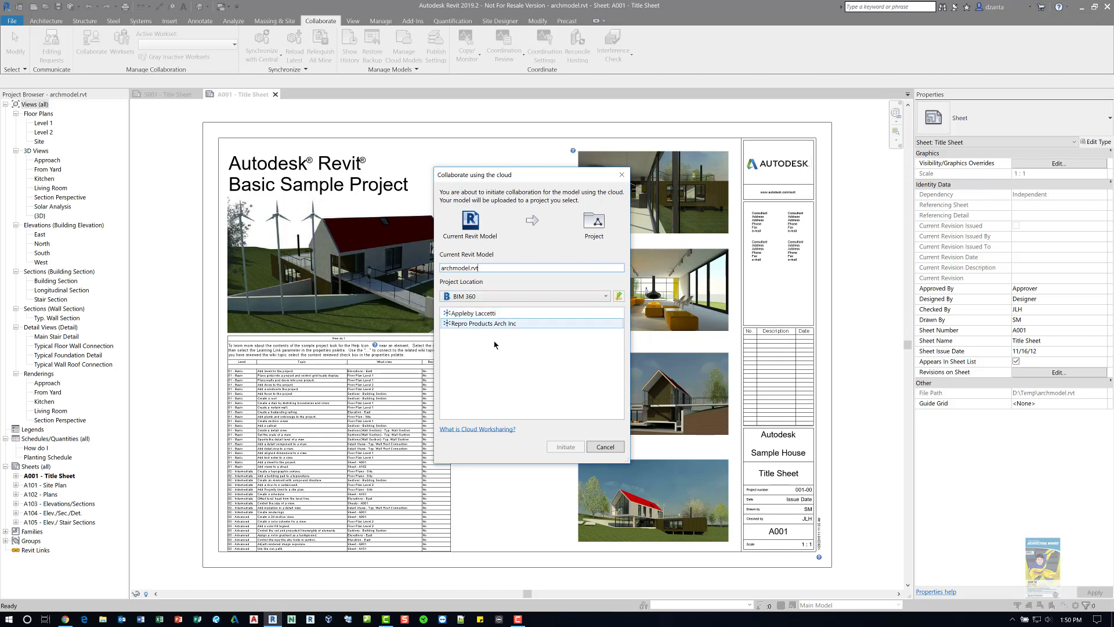
double_click(503, 324)
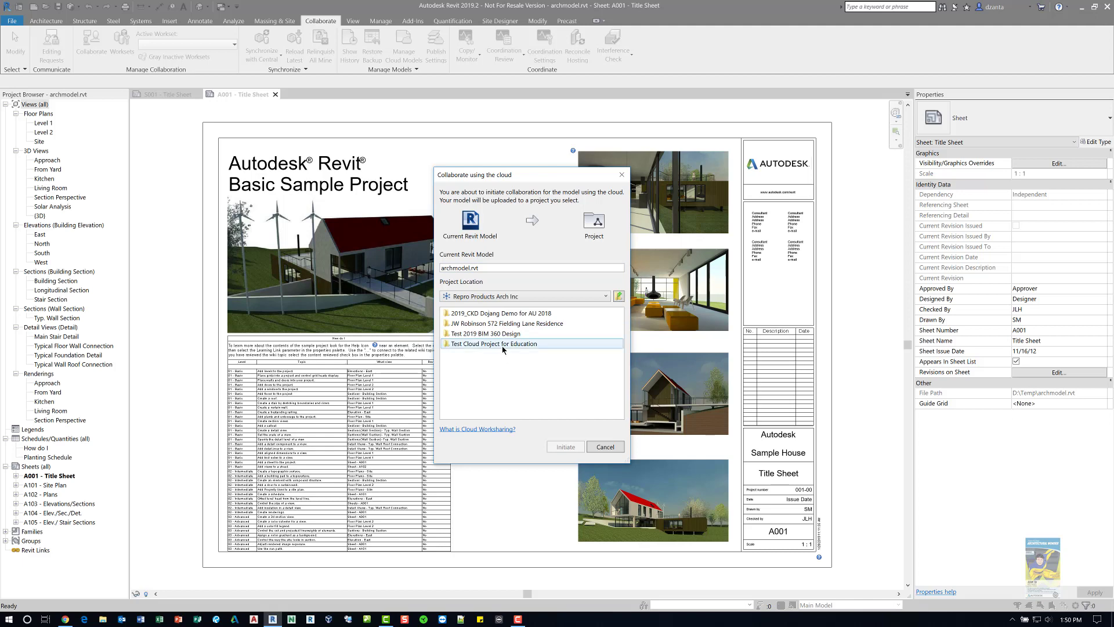
left_click(503, 347)
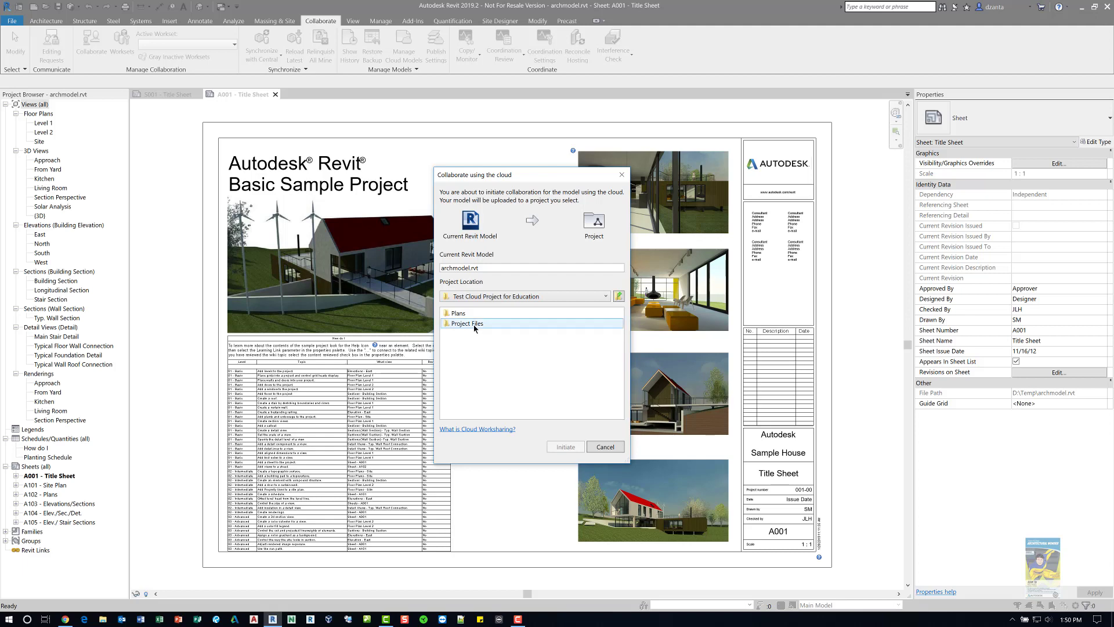
left_click(475, 326)
double_click(474, 325)
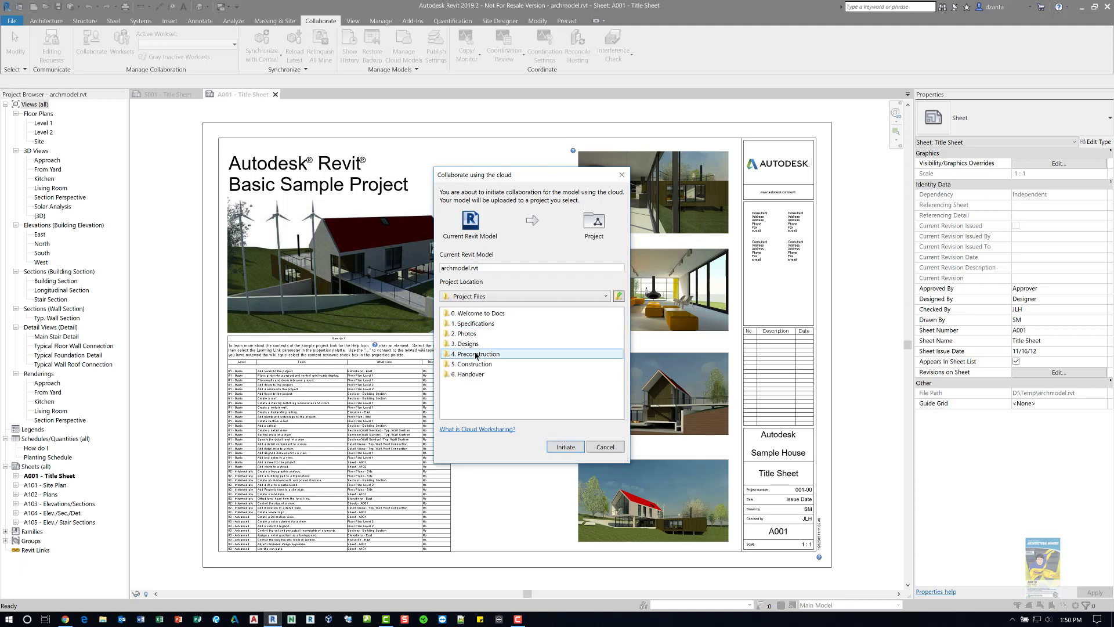
double_click(467, 346)
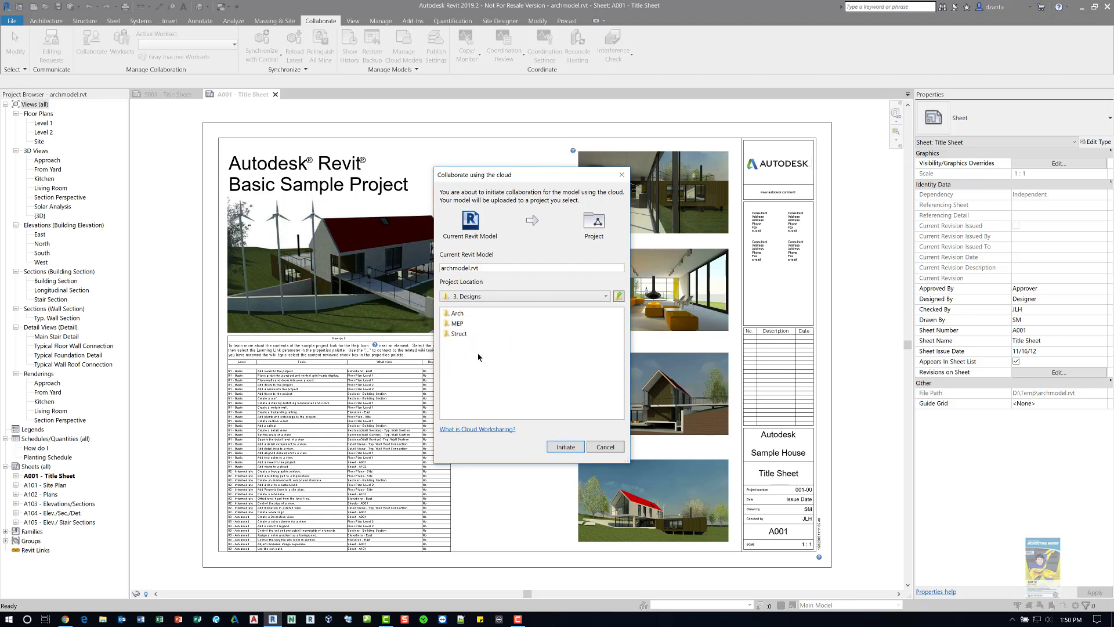
double_click(459, 314)
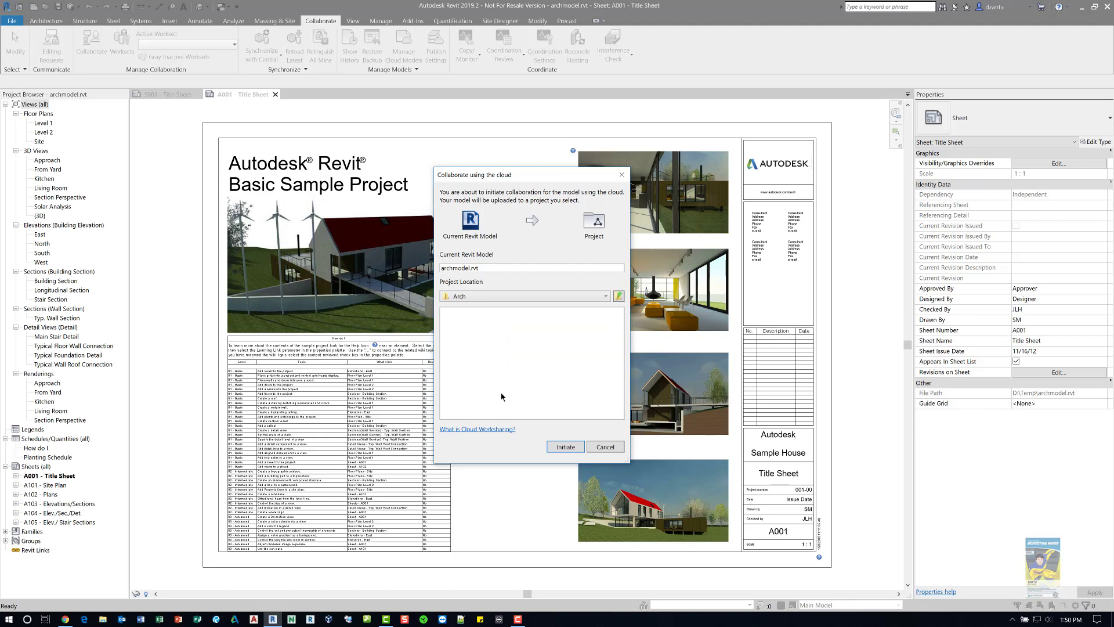
left_click(565, 446)
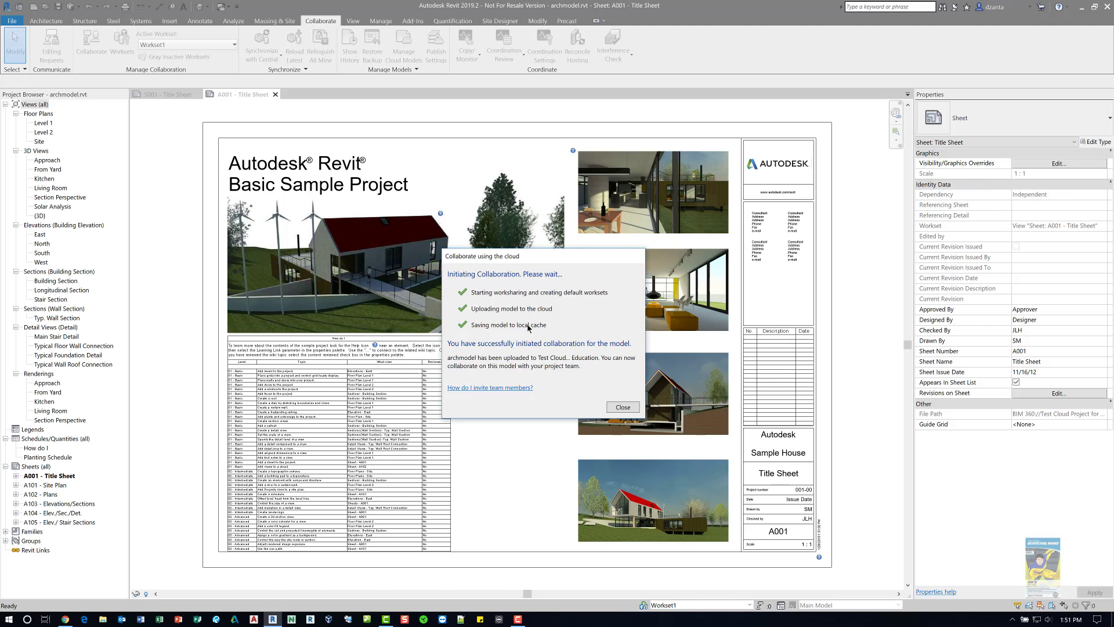
left_click(630, 407)
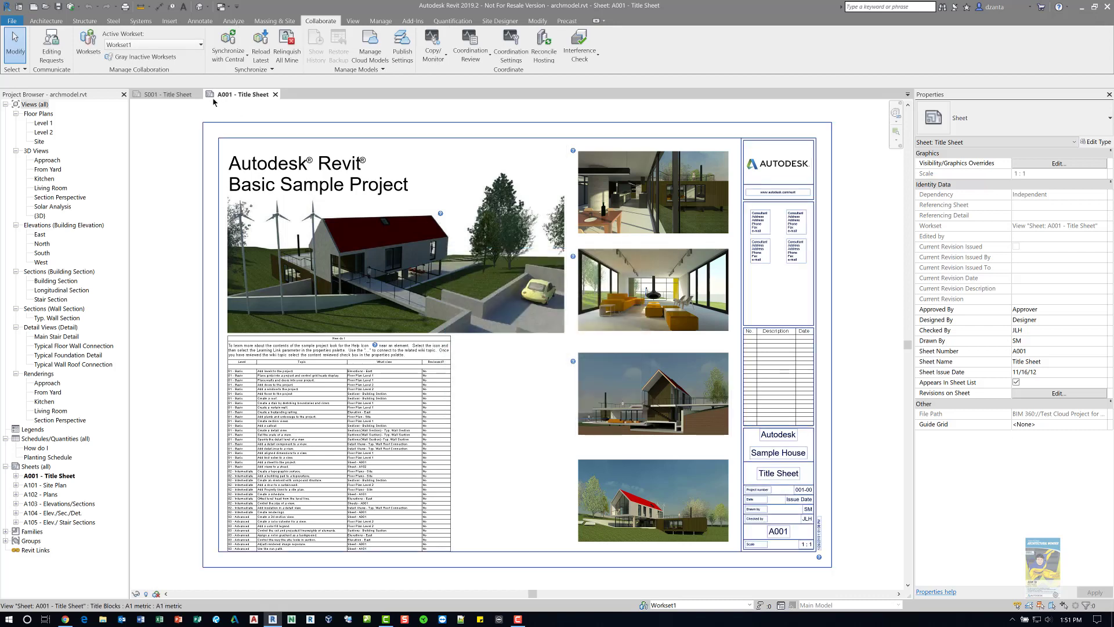
Synchronize the architectural model with its BIM 360 central model and close its title sheet A001
left_click(71, 8)
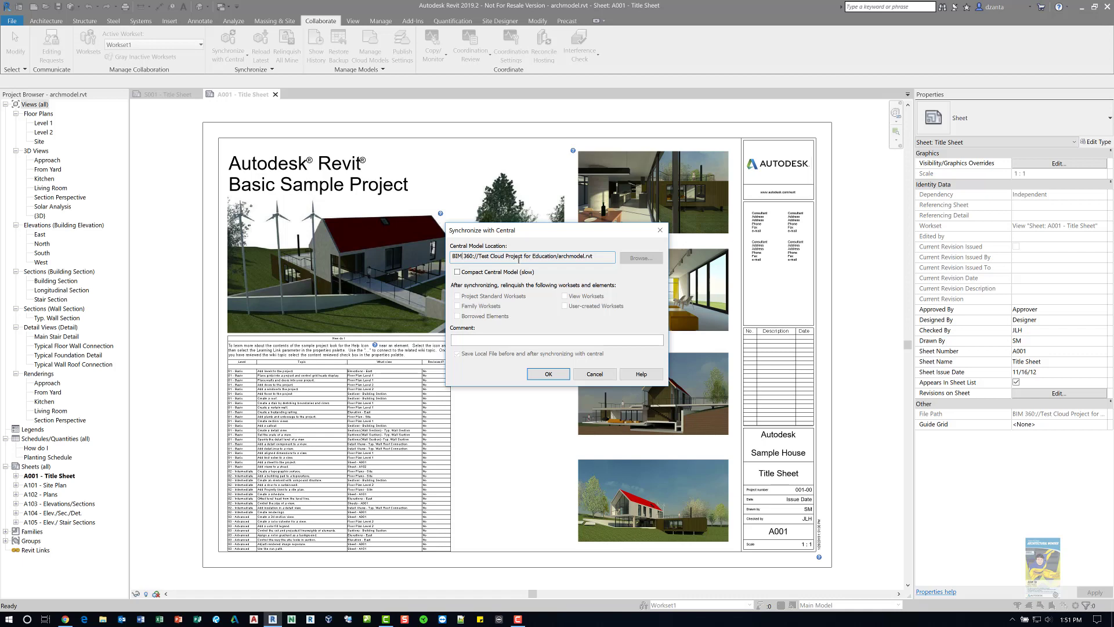
left_click(554, 374)
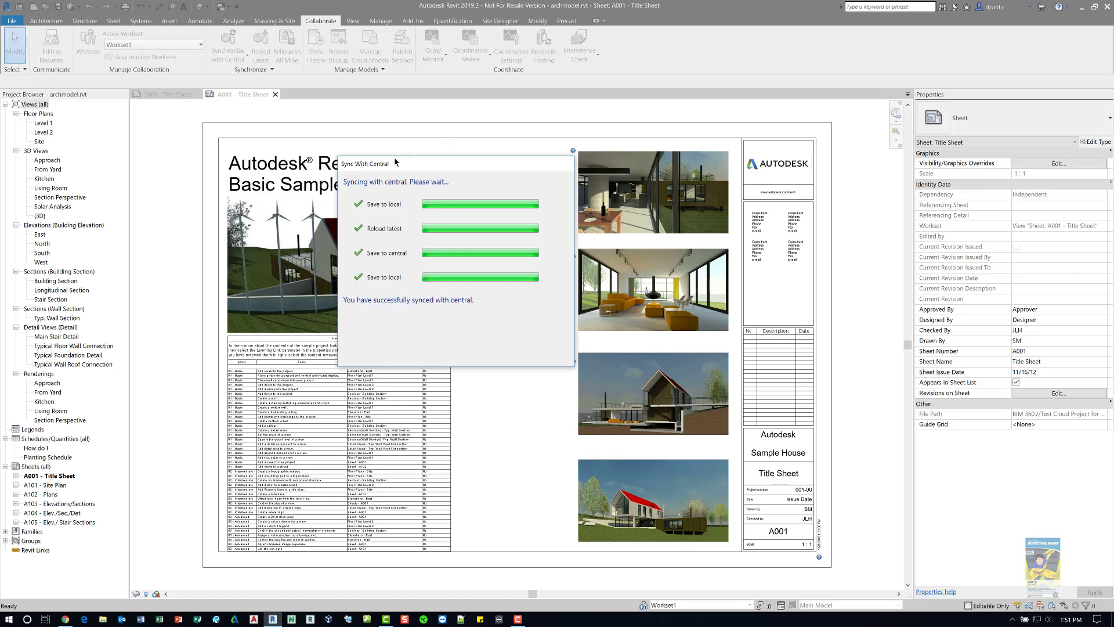
left_click(276, 95)
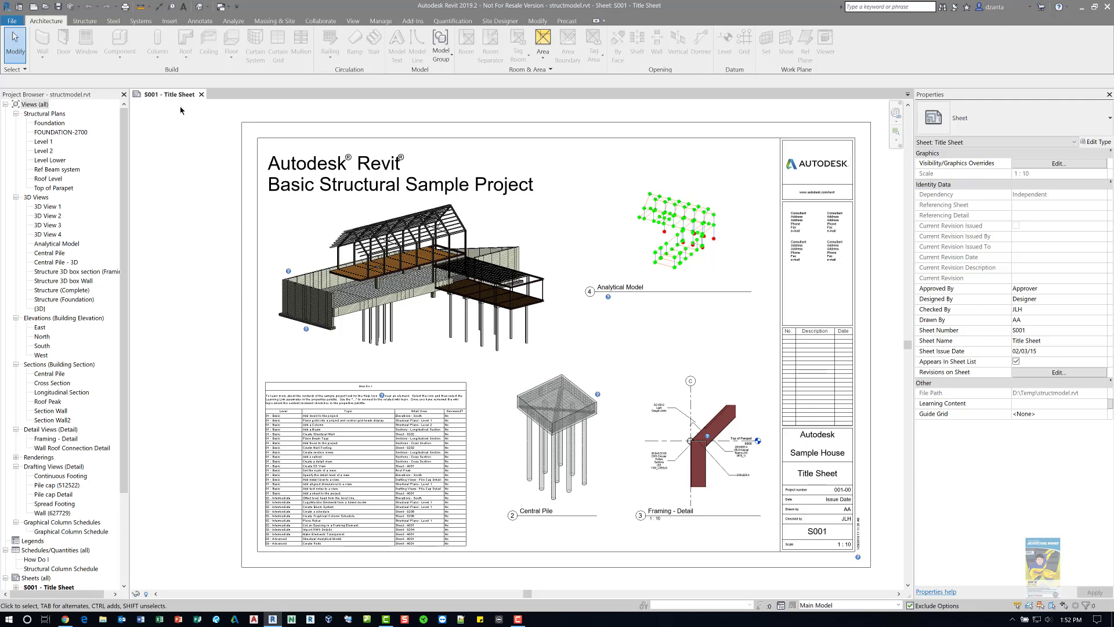
Enable collaboration for structmodel.rvt using the In BIM 360 Document Management method
left_click(332, 24)
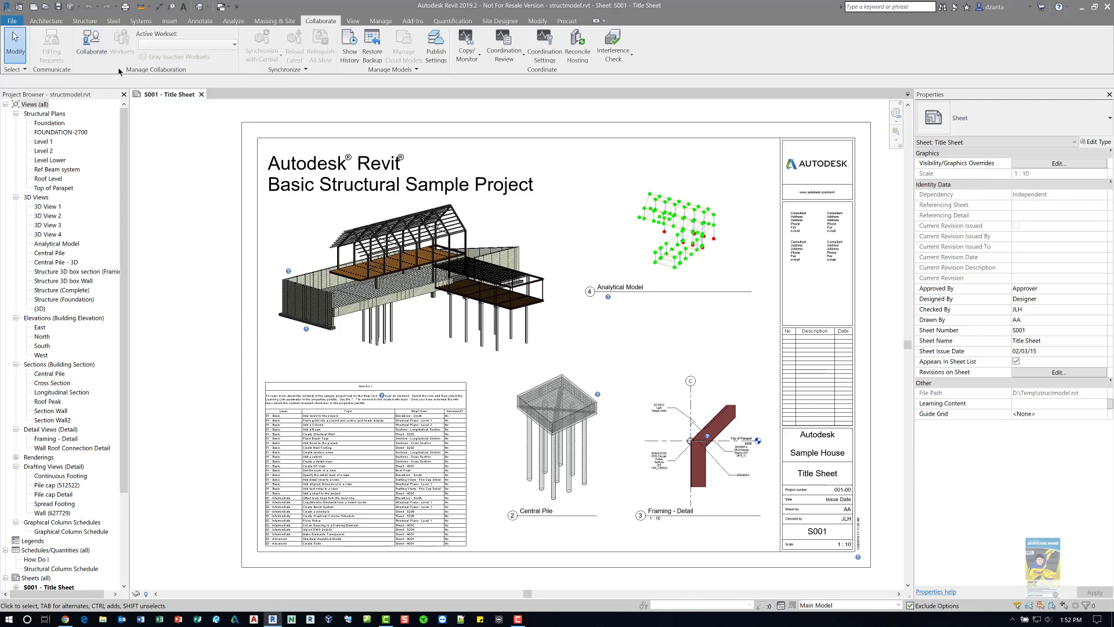
left_click(91, 41)
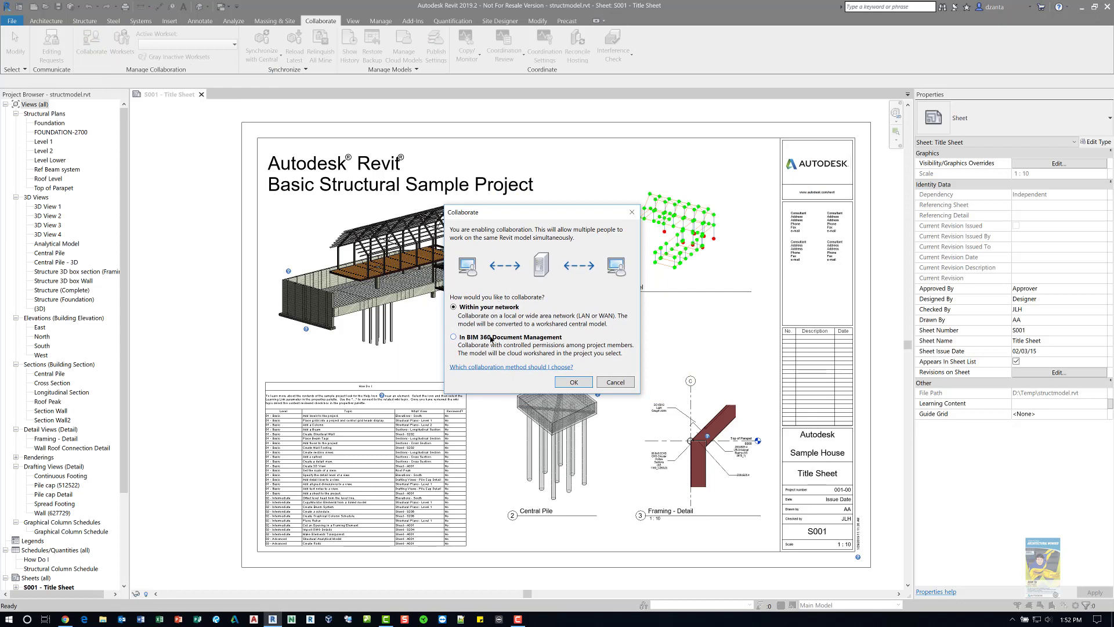
left_click(492, 338)
left_click(573, 382)
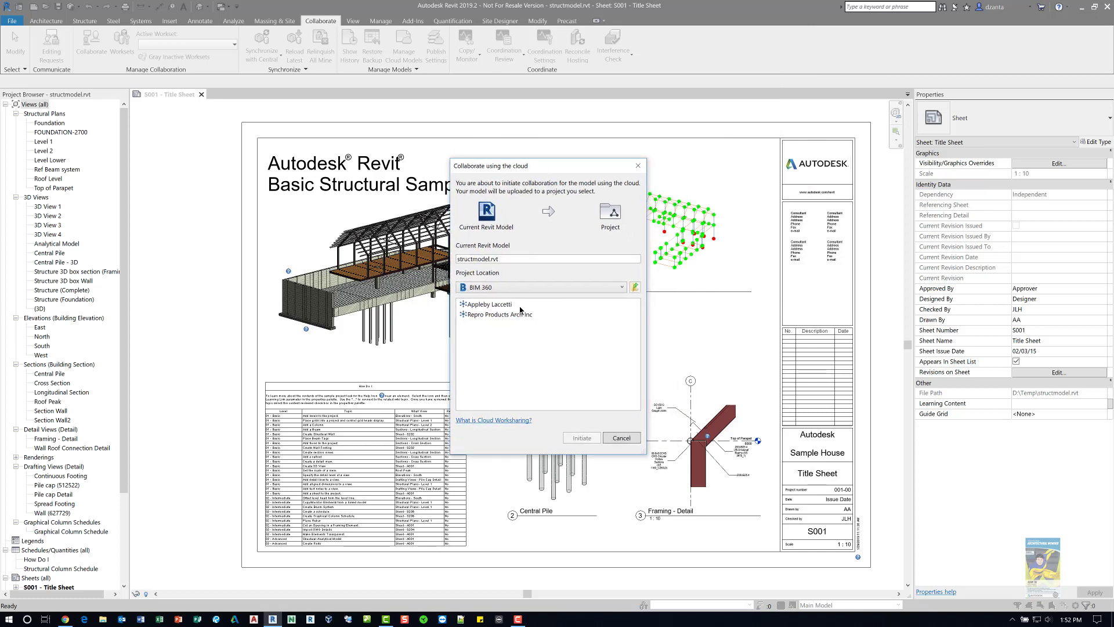
Initiate cloud collaboration for structmodel.rvt in Repro Products Arch Inc > Test Cloud Project for Education > Project Files > 3. Designs > Struct
left_click(519, 314)
left_click(520, 315)
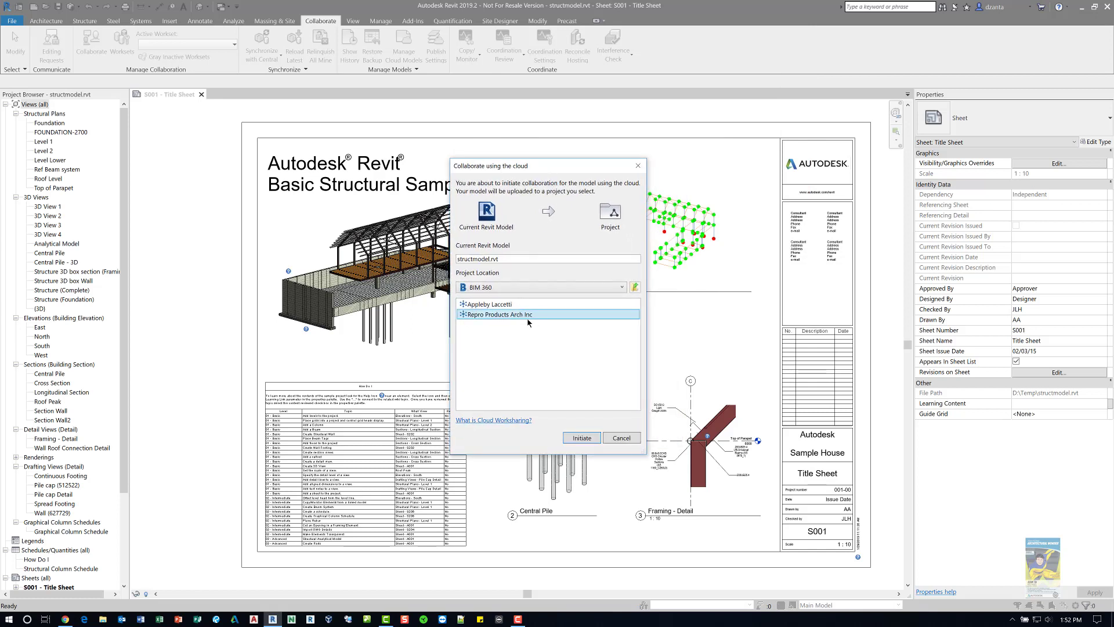
double_click(536, 318)
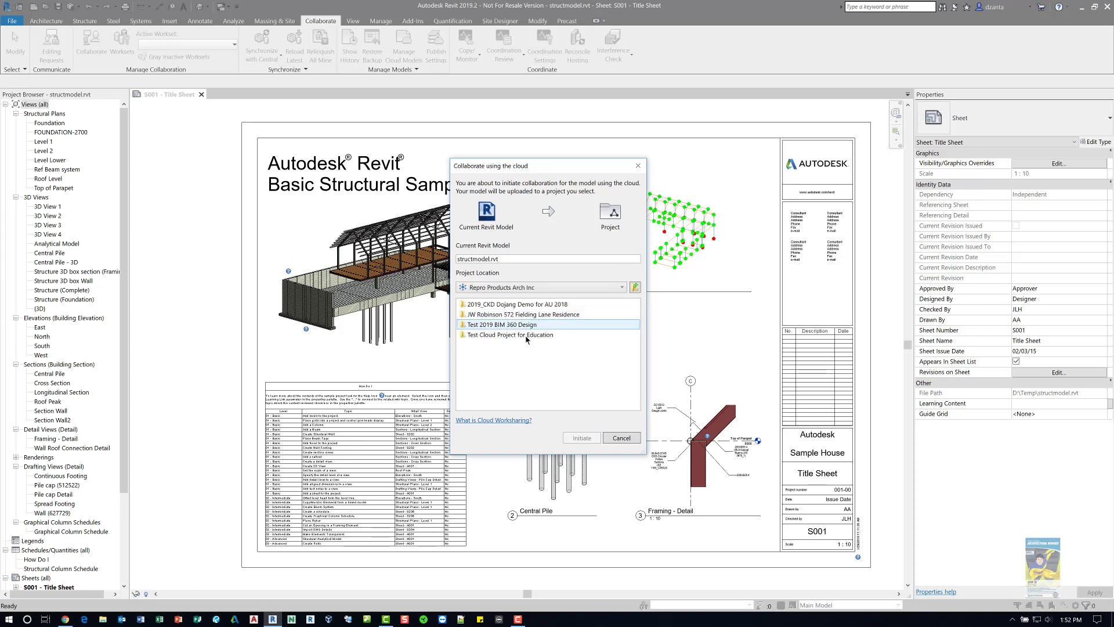
left_click(525, 336)
double_click(525, 335)
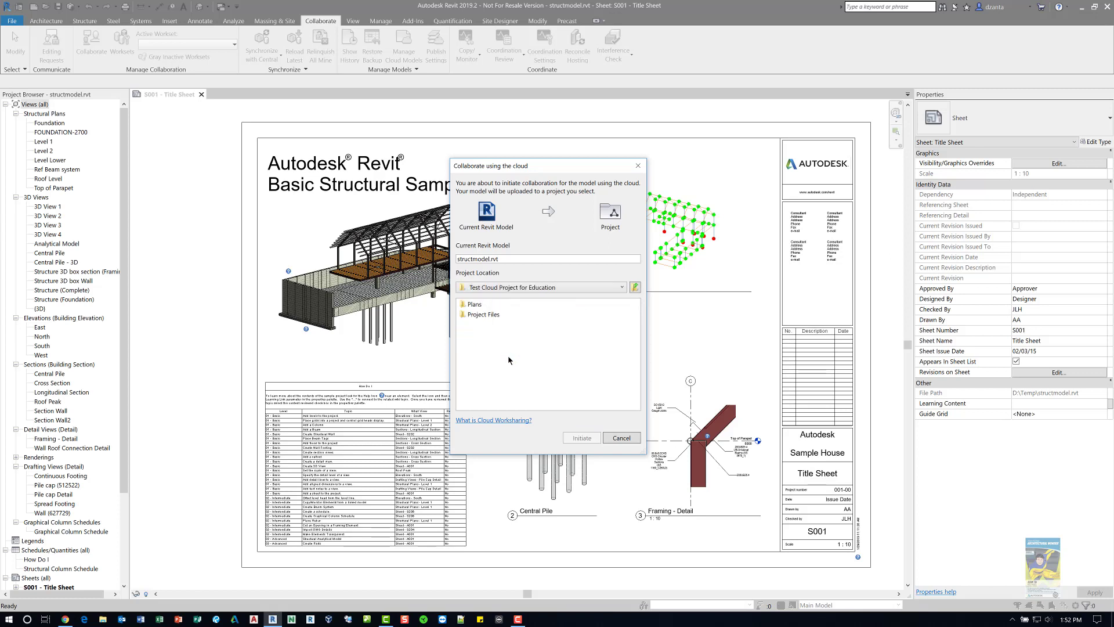
double_click(491, 315)
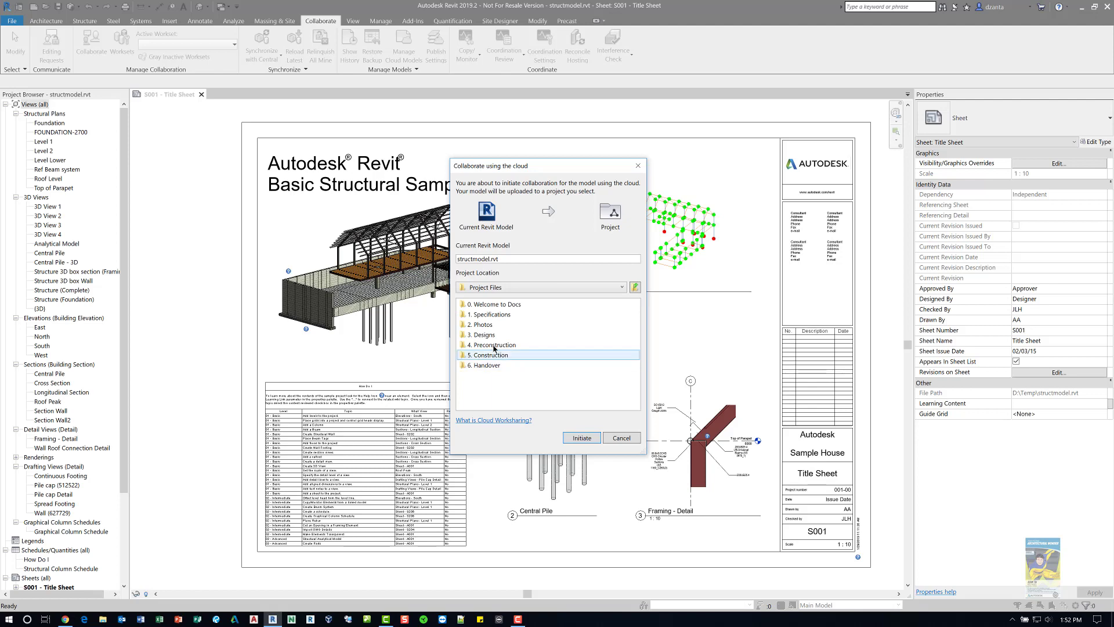
double_click(484, 334)
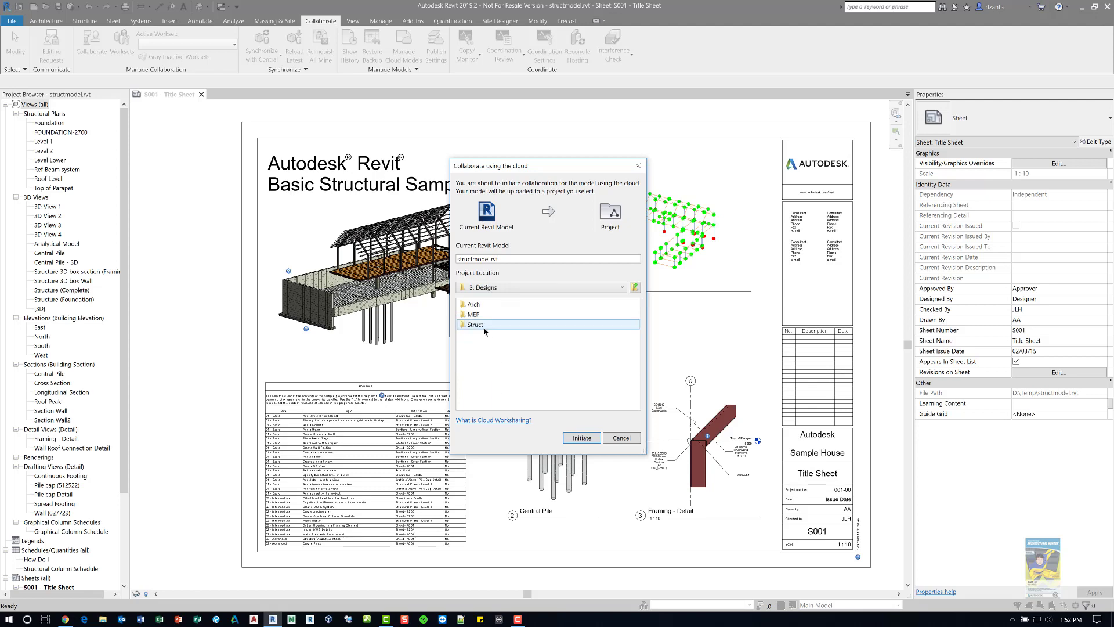
double_click(476, 325)
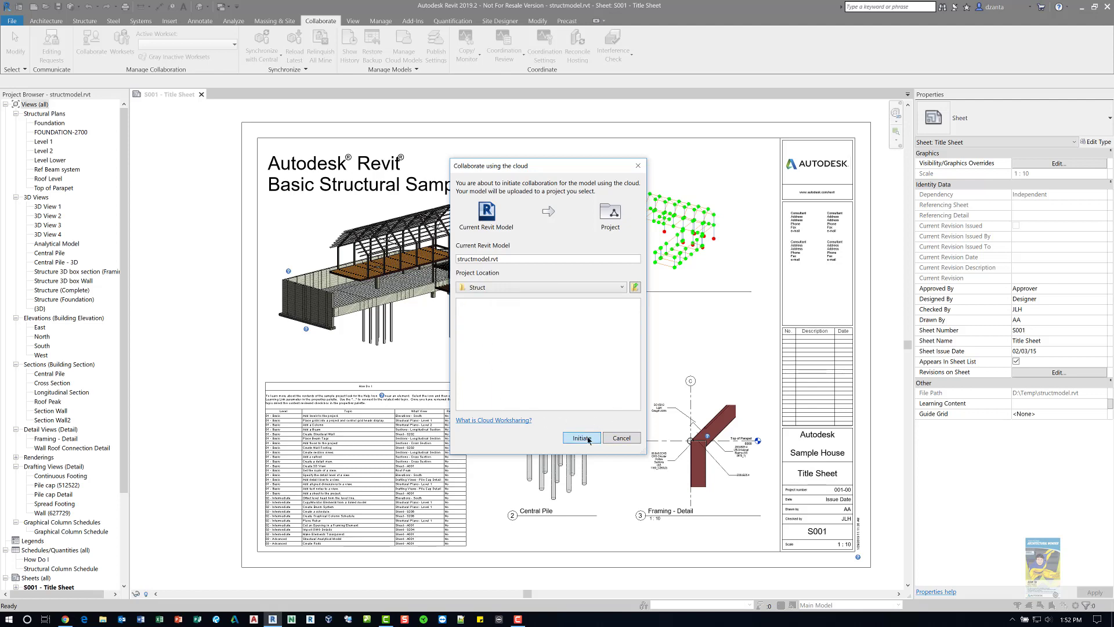
key("Return")
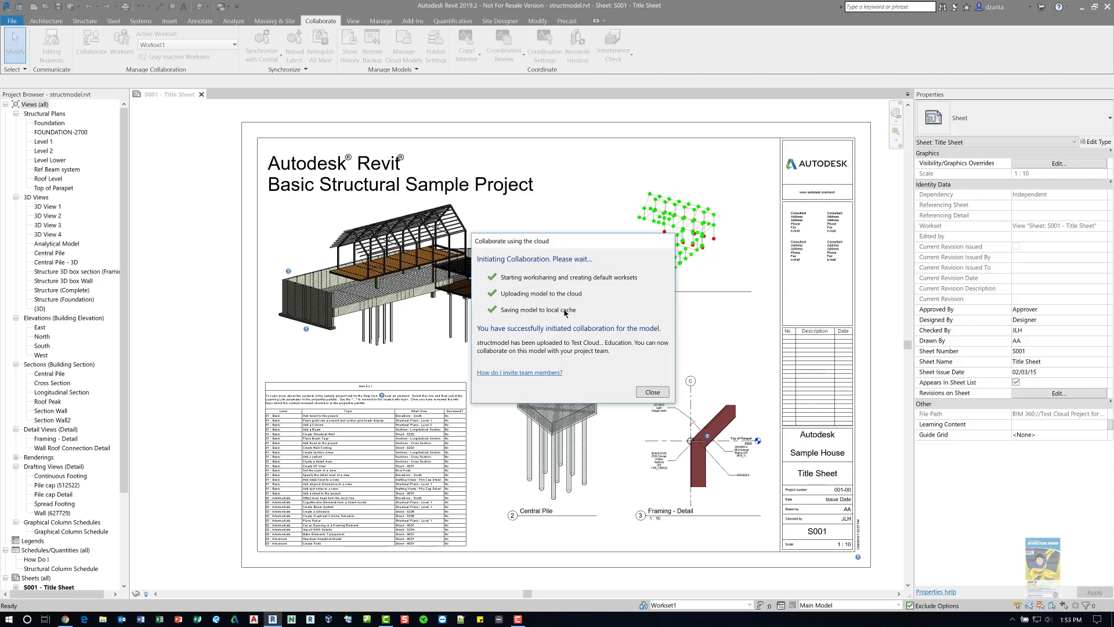
left_click(652, 391)
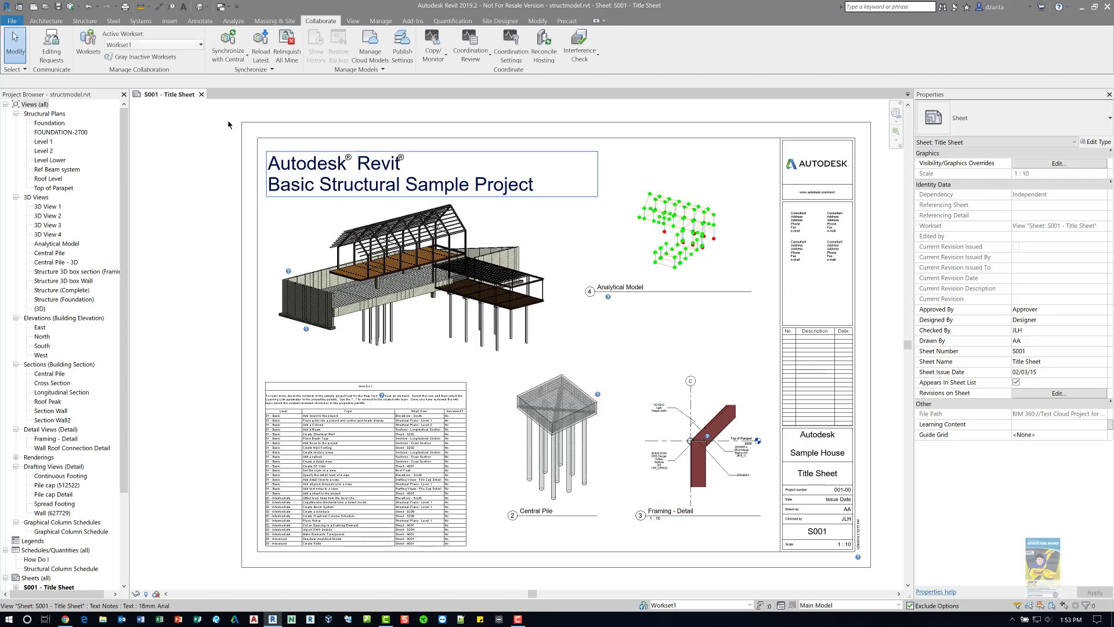
Synchronize structmodel.rvt with its BIM 360 central model, repeat the synchronization, and close title sheet S001
left_click(70, 7)
left_click(493, 257)
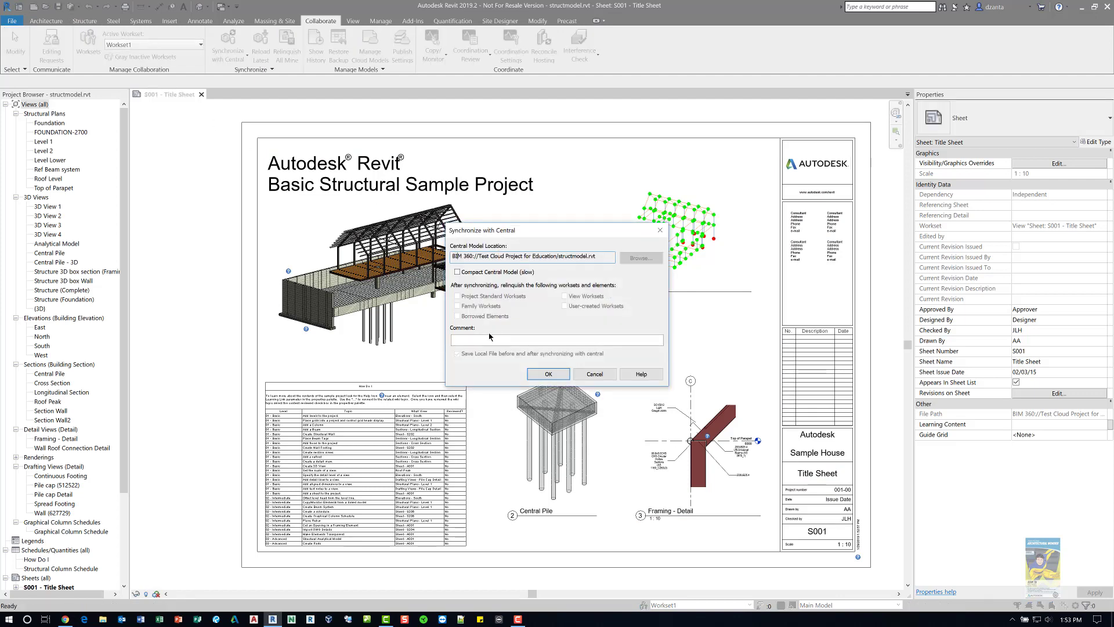
left_click(536, 375)
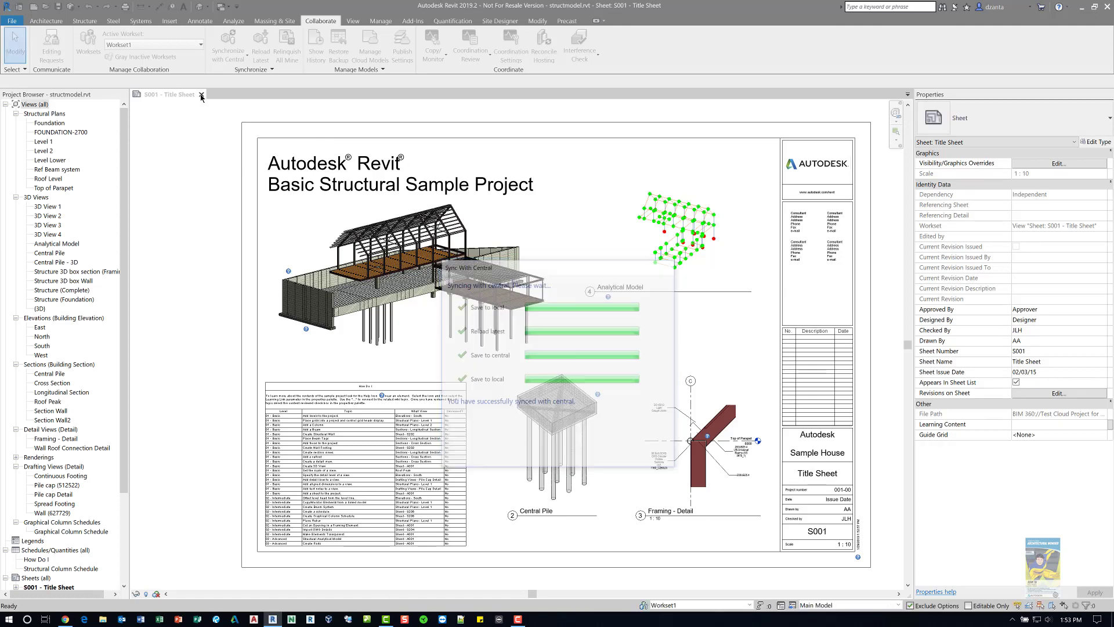
left_click(68, 8)
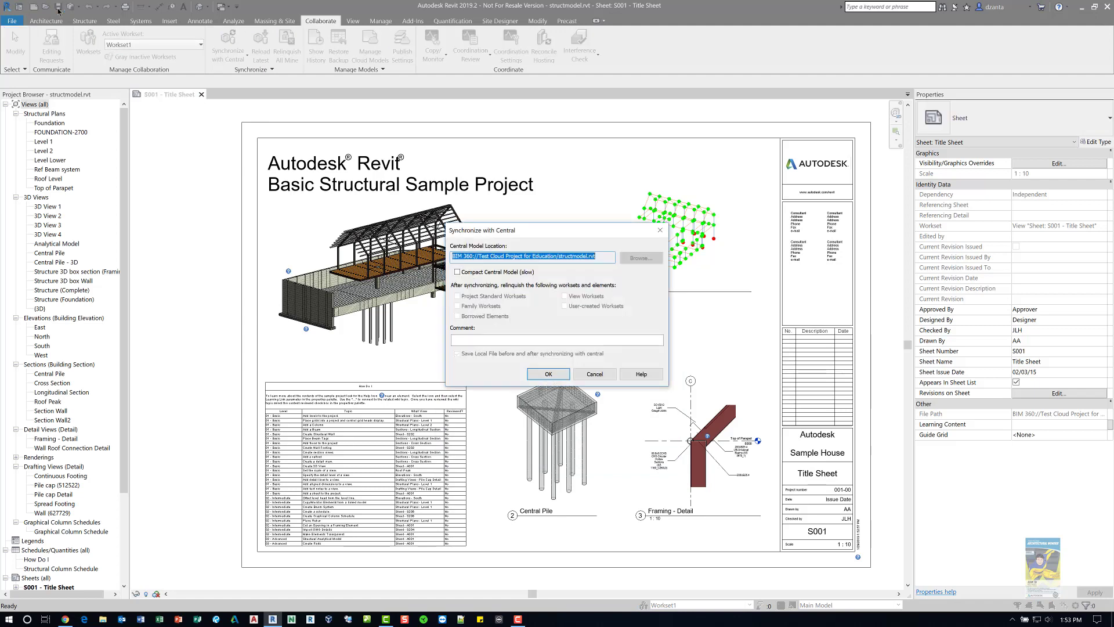
left_click(547, 373)
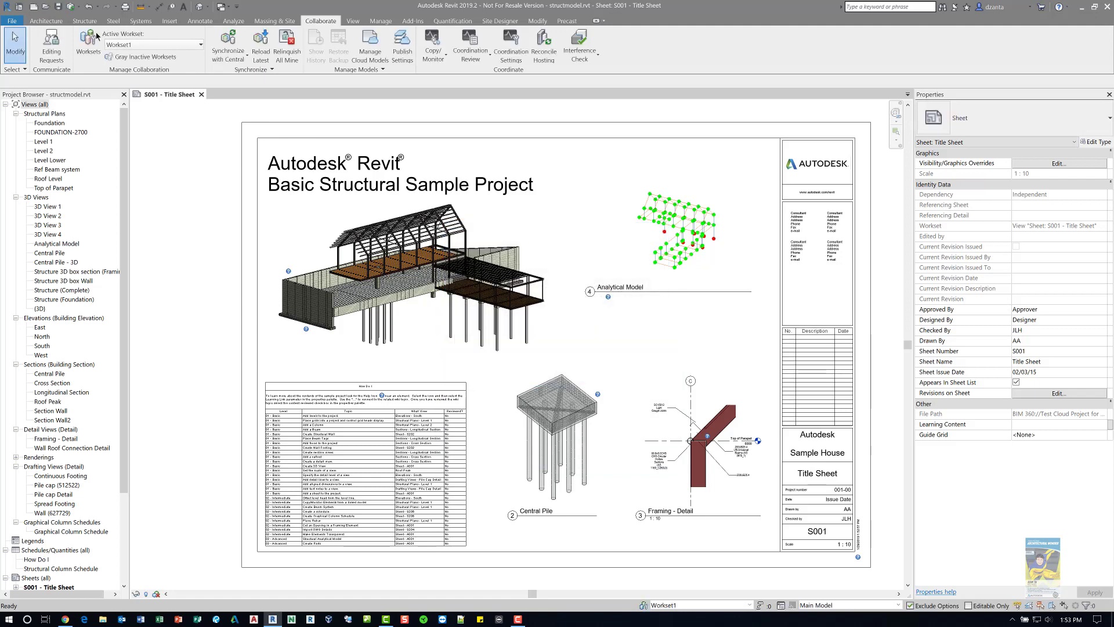
left_click(200, 94)
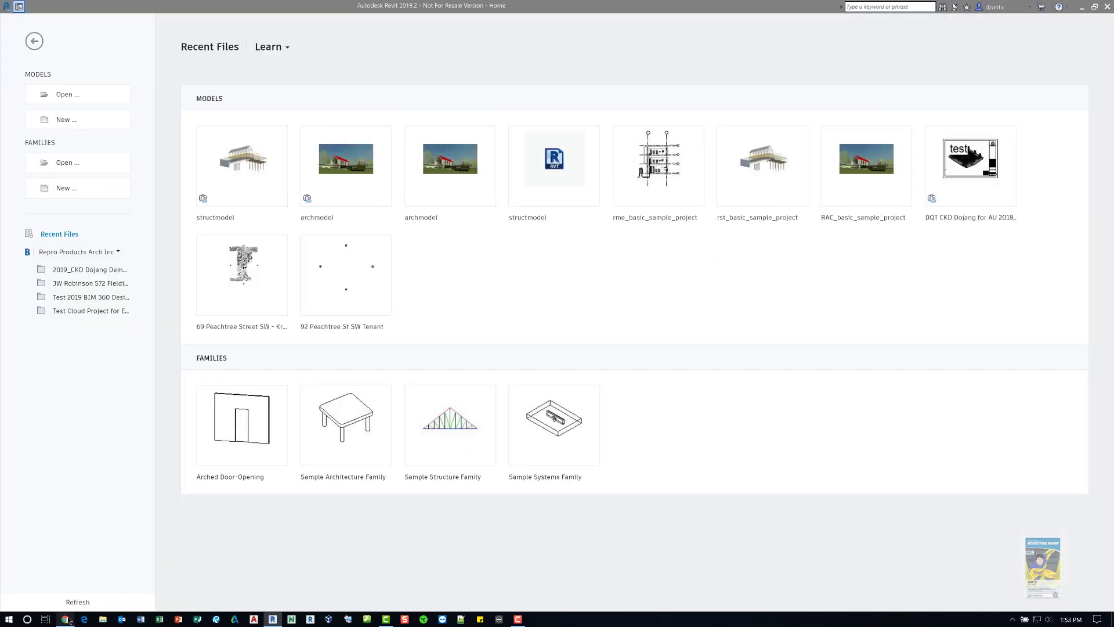
Switch to BIM 360 Document Management in the browser, refresh it, and check the Arch and Struct folders under 3. Designs for the uploaded models
left_click(66, 619)
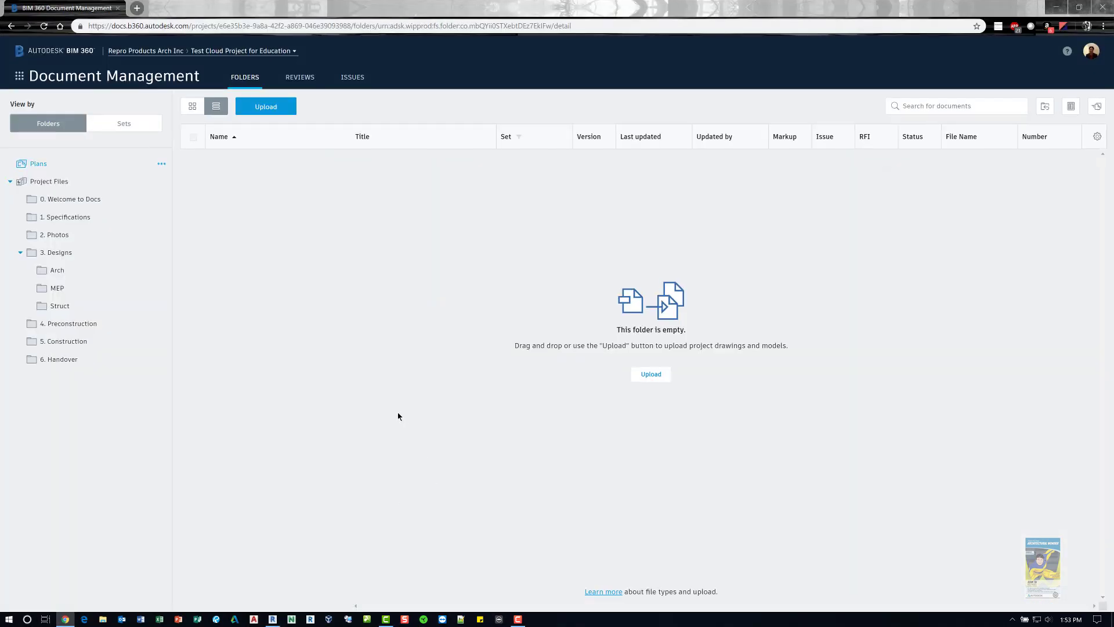
key("F5")
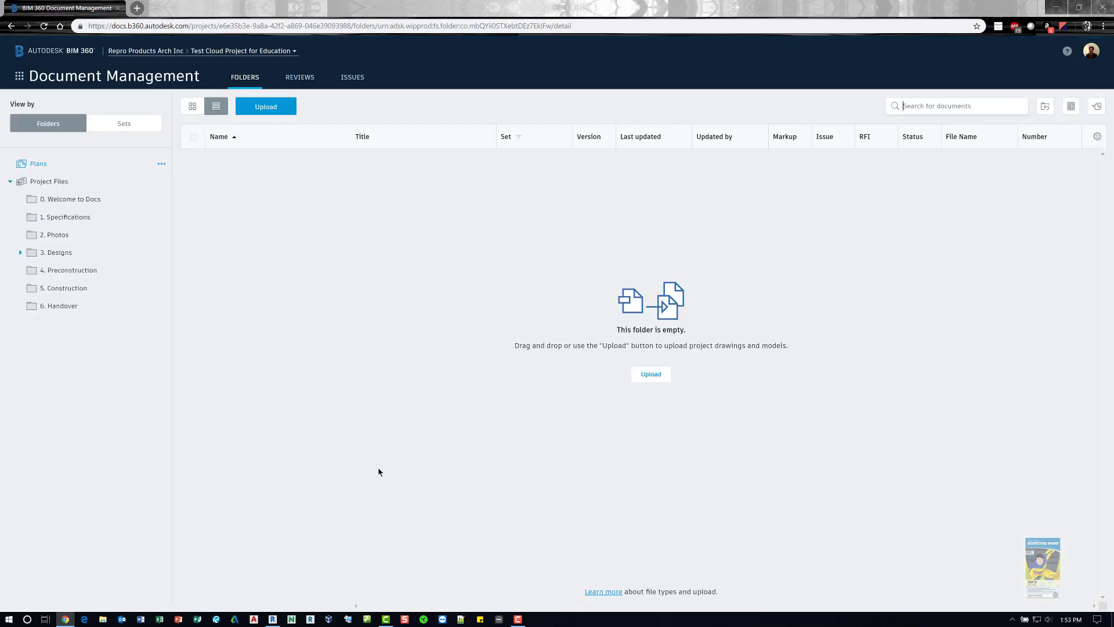
left_click(31, 260)
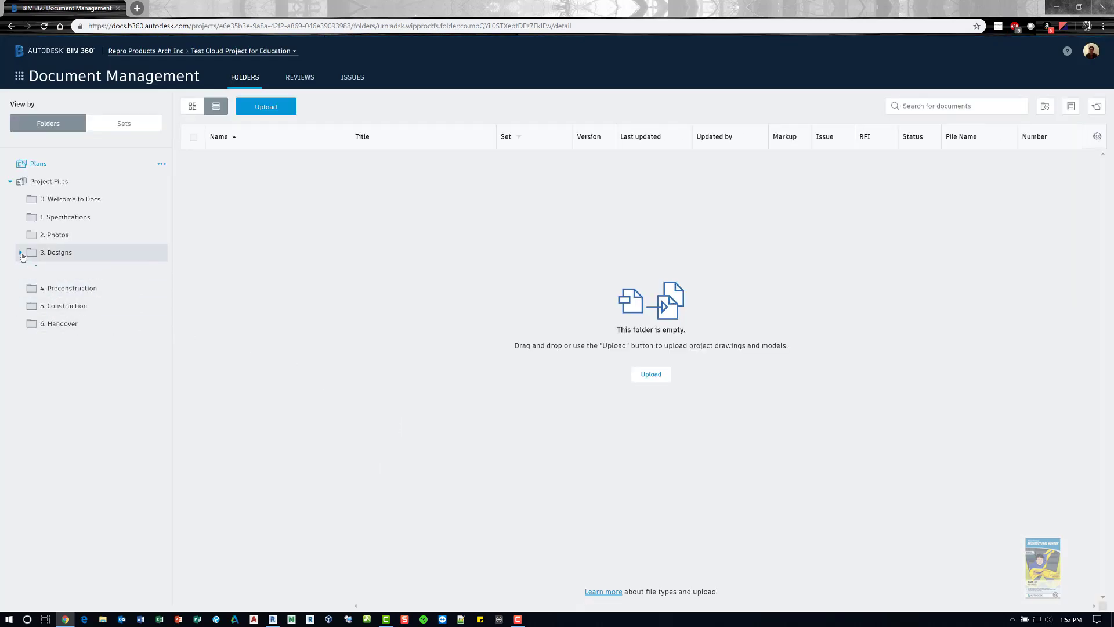
left_click(51, 270)
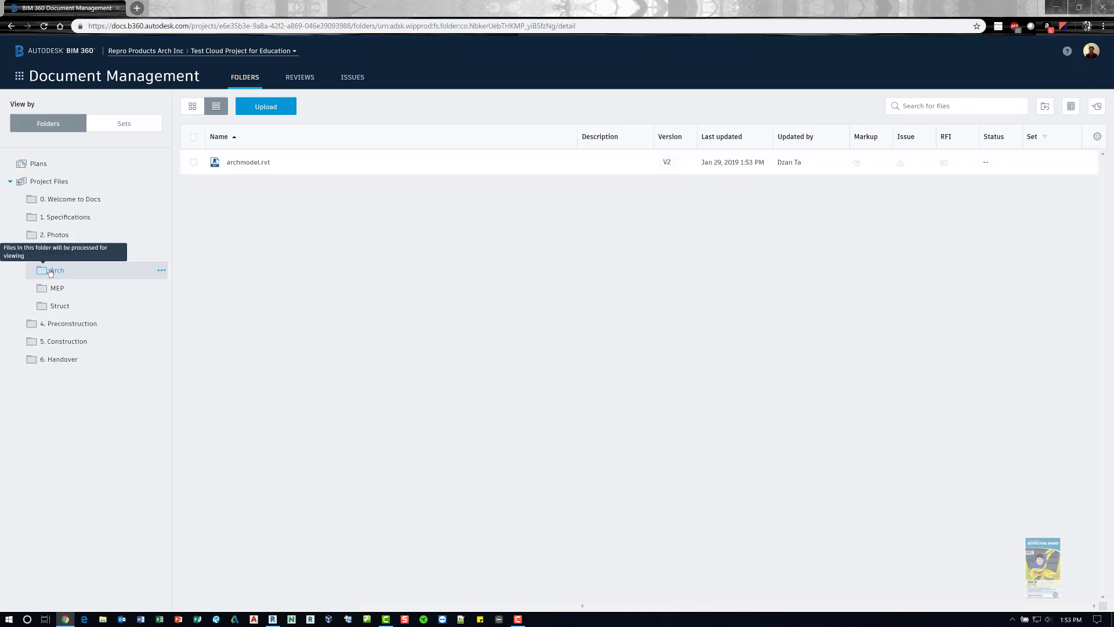
left_click(54, 306)
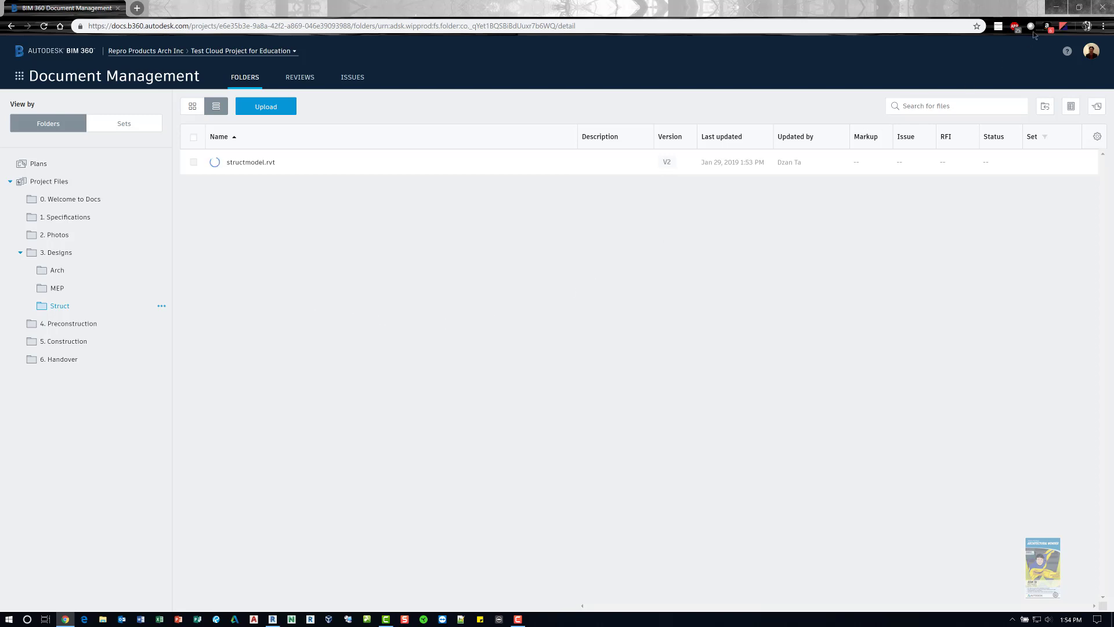
left_click(1056, 7)
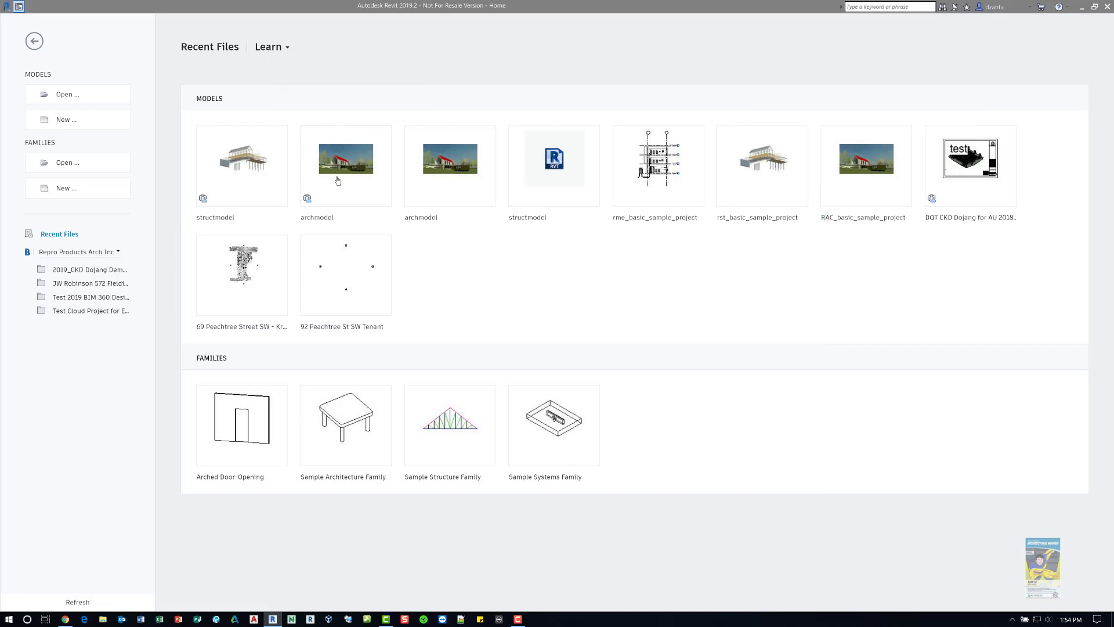
On the Revit home page, browse Test Cloud Project for Education to Project Files > 3. Designs > Arch
mouse_move(360, 177)
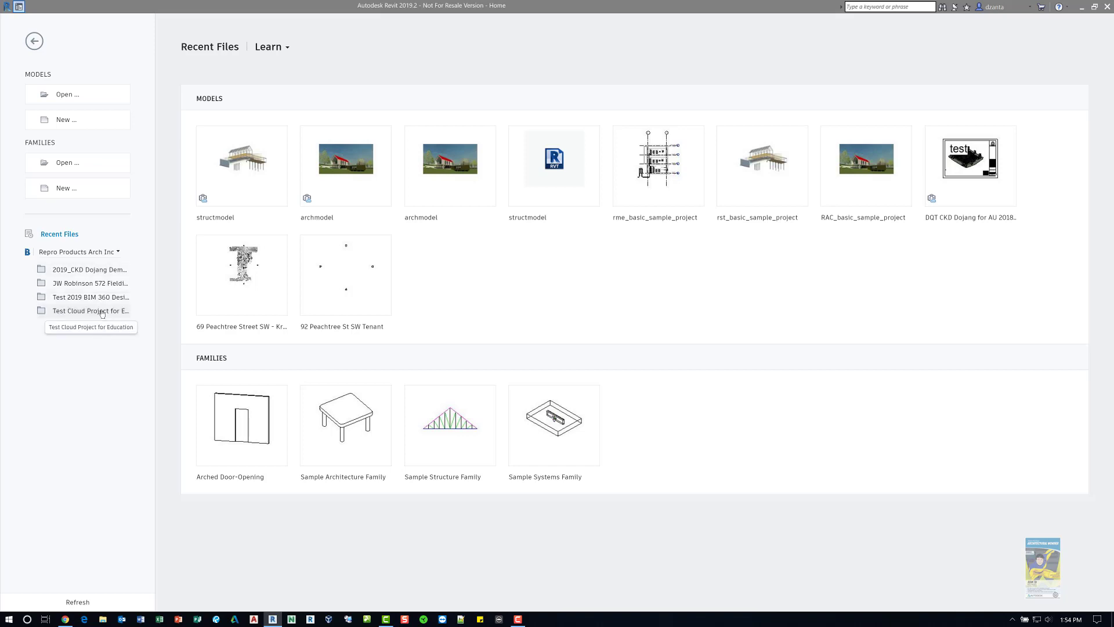
left_click(101, 312)
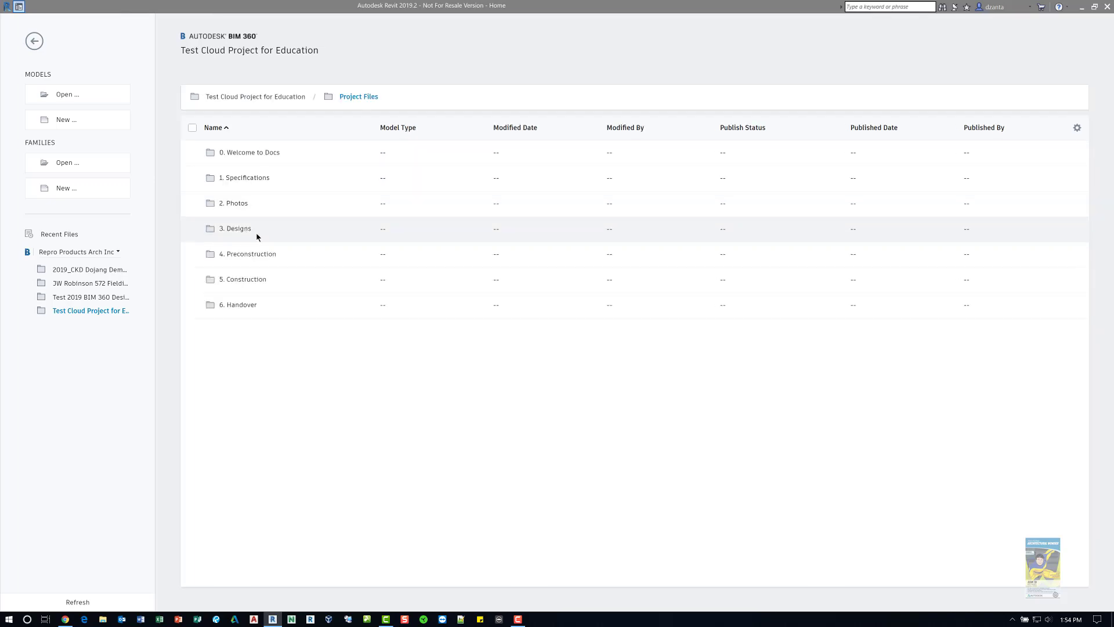
left_click(295, 230)
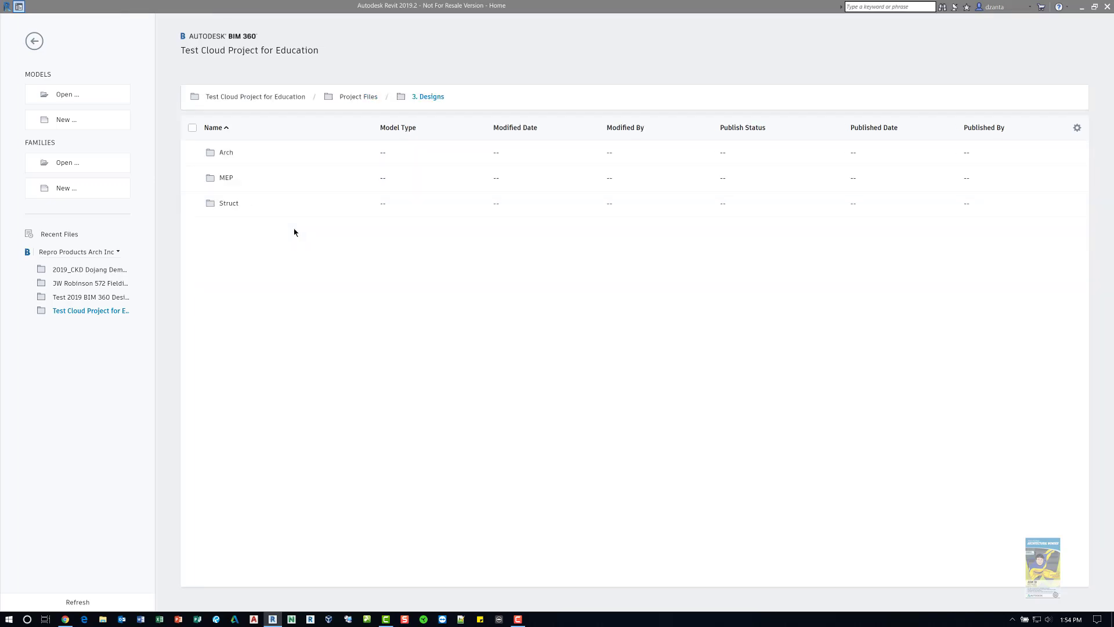
left_click(229, 155)
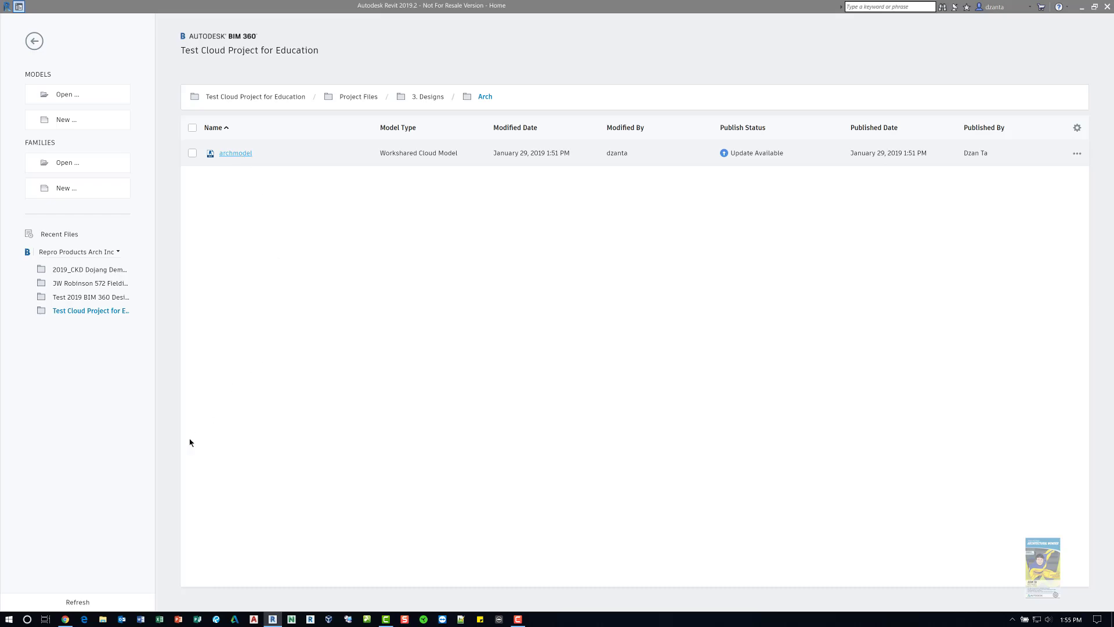
Switch to the browser, view the Arch folder's contents in BIM 360 Document Management, and return to Revit
left_click(64, 620)
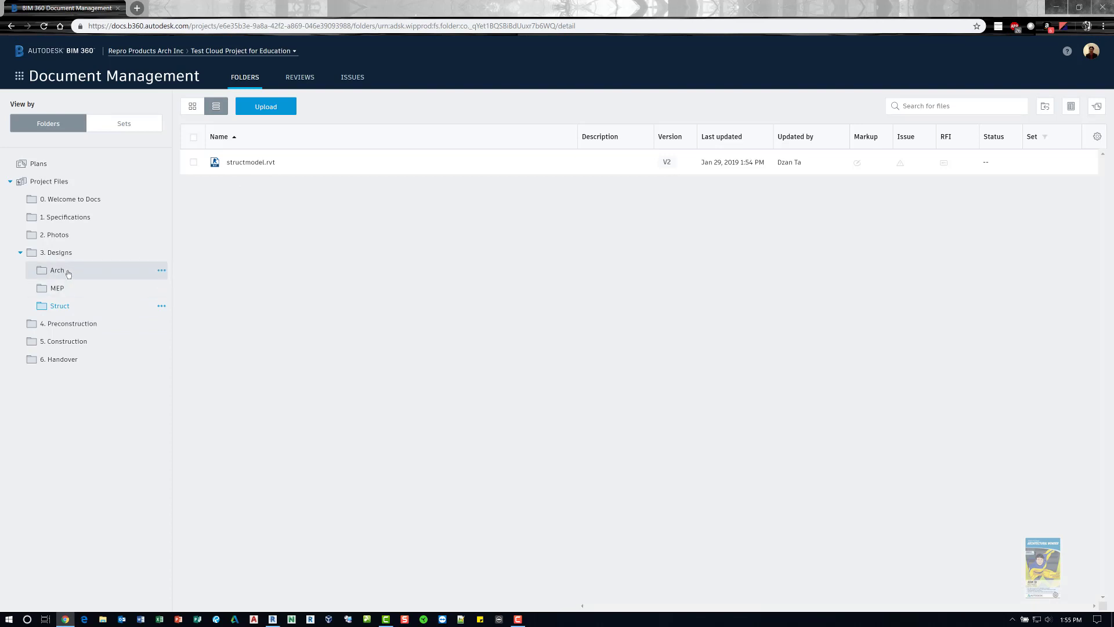
left_click(61, 271)
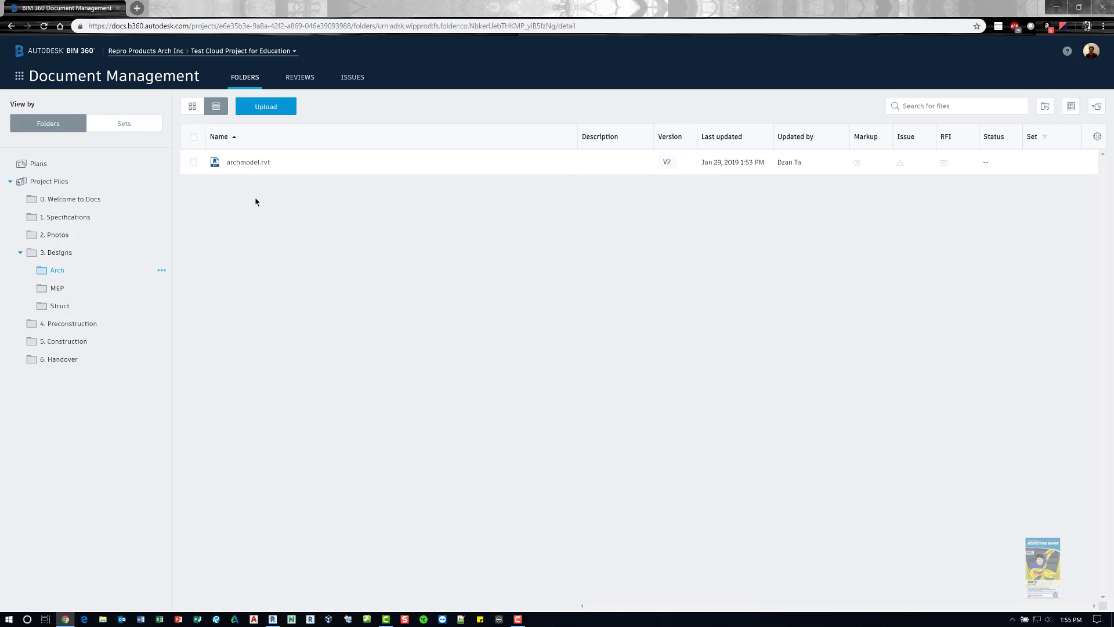
left_click(1056, 8)
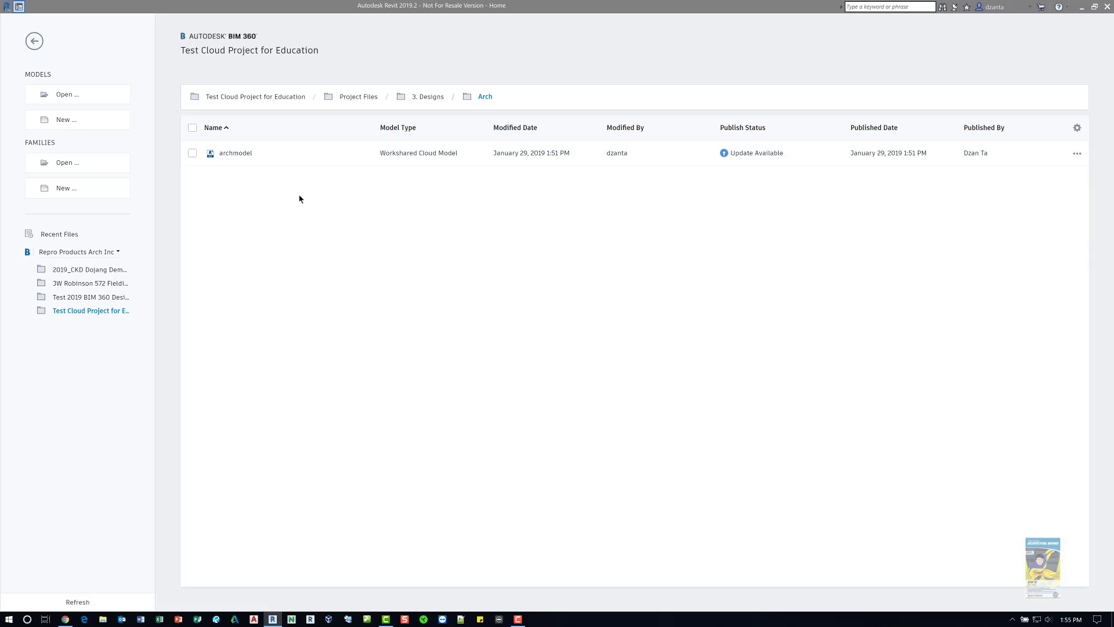
Open the cloud model archmodel, widen the Project Browser, and display the Level 1 floor plan
left_click(240, 154)
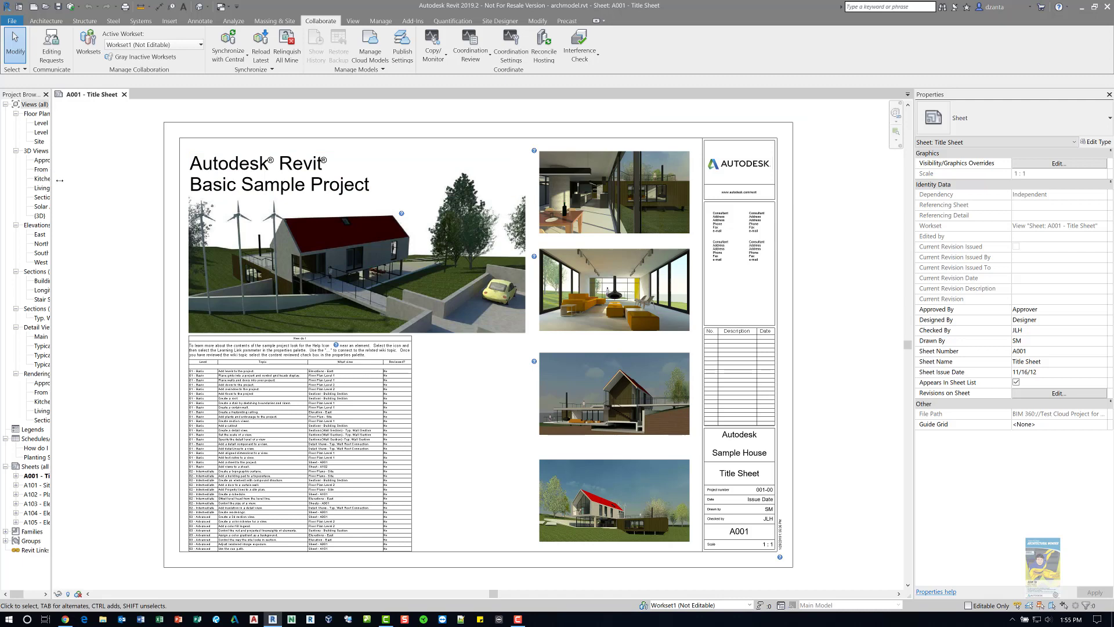
left_click_drag(59, 180, 114, 181)
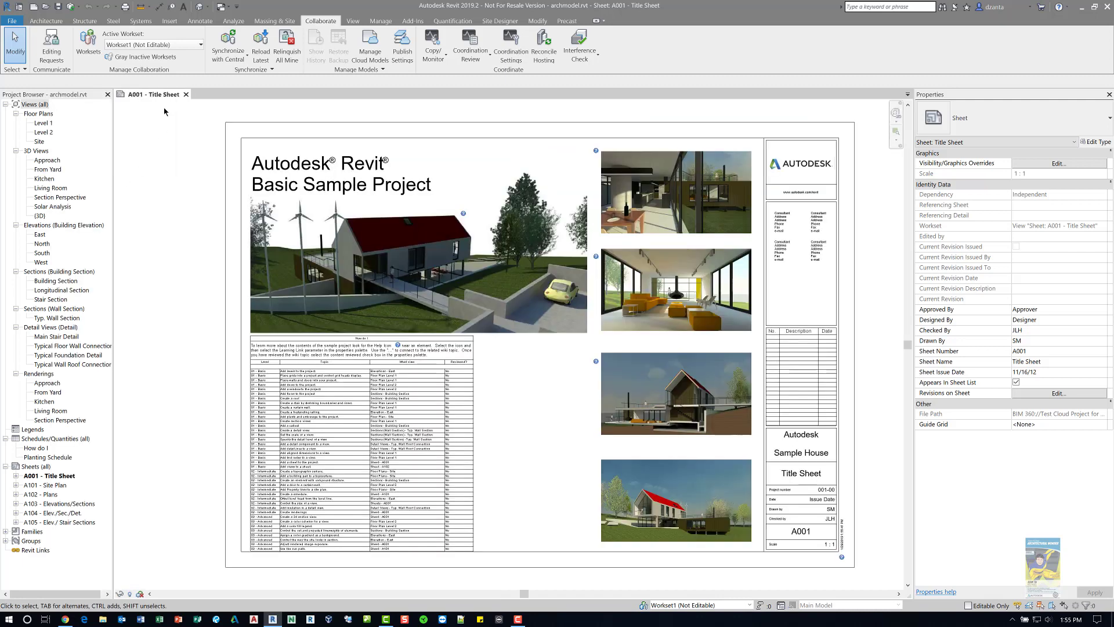
left_click(170, 21)
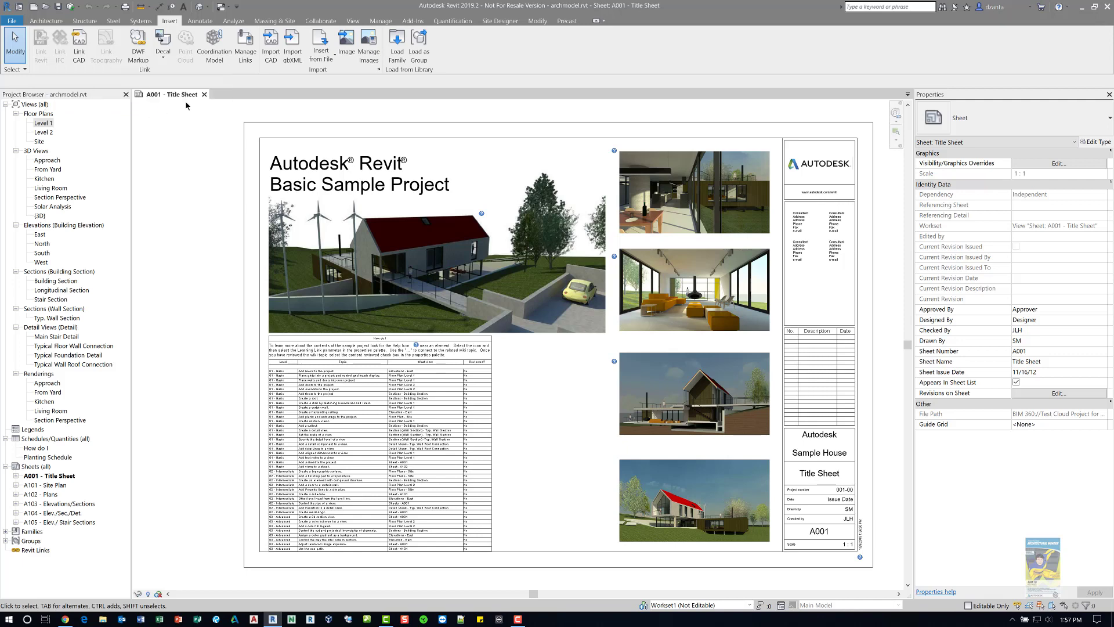
double_click(44, 123)
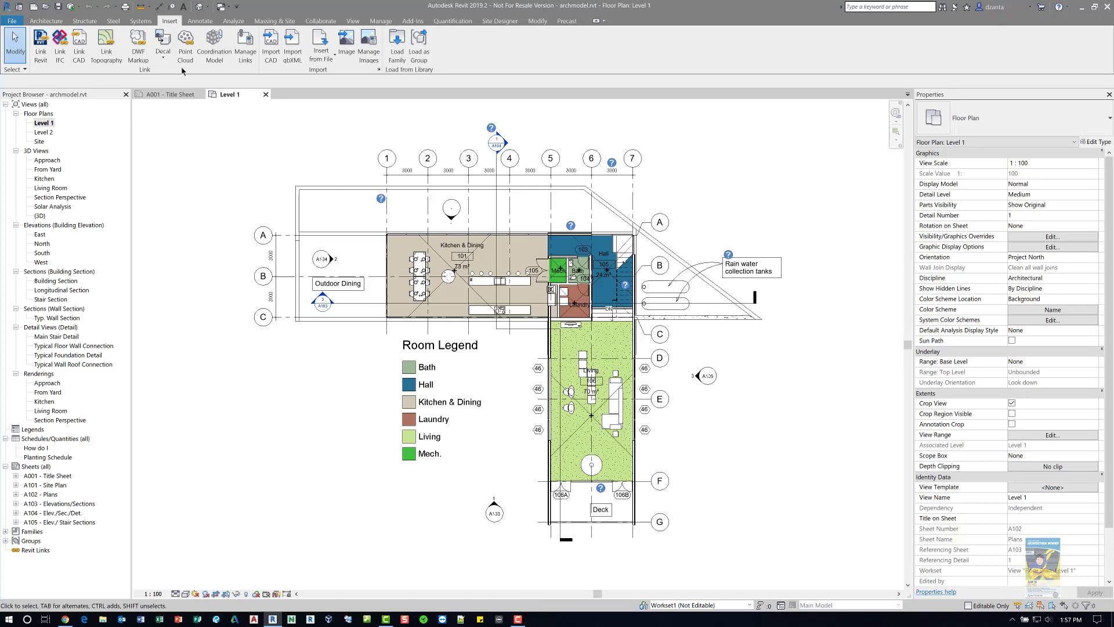
Start a Revit link and browse the external resources to BIM 360 > Test Cloud Project for Education > Project Files > 3. Designs > Struct
left_click(48, 58)
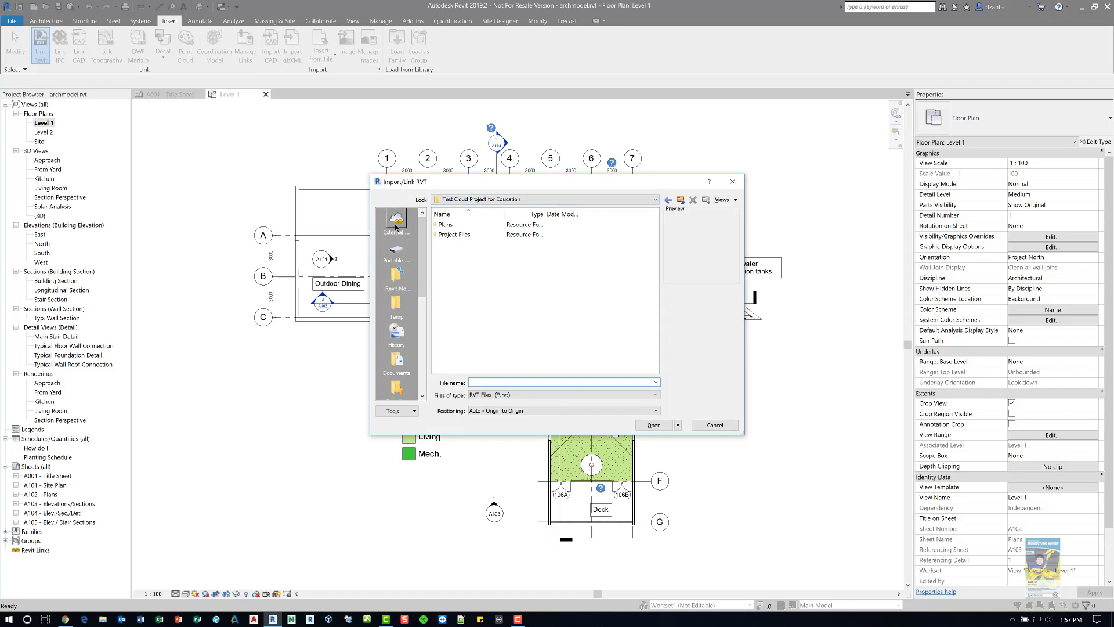
left_click(395, 226)
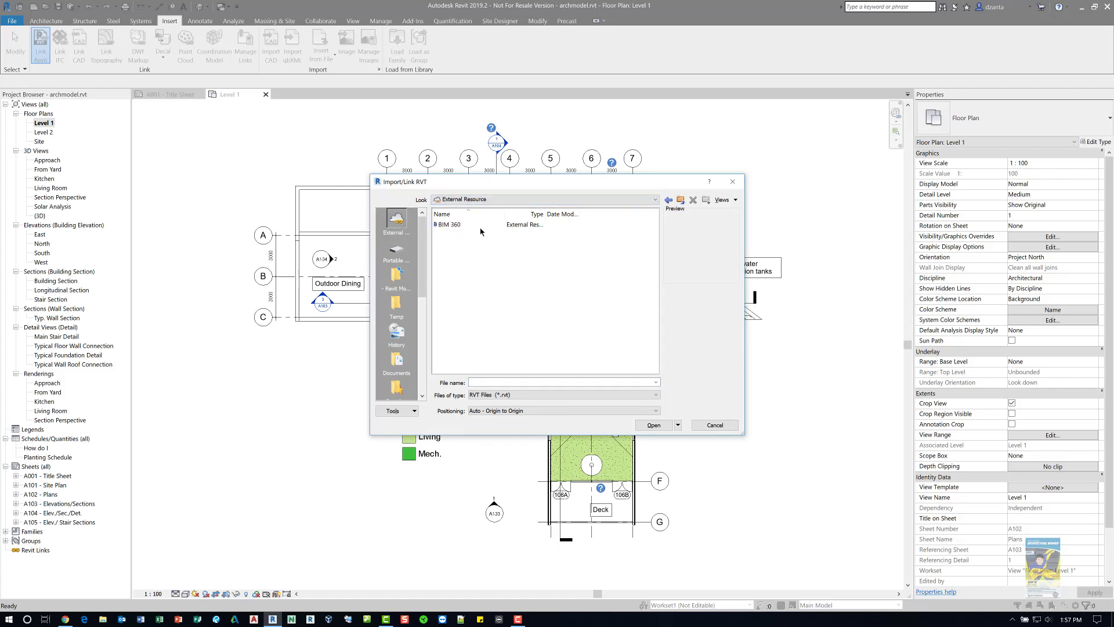
double_click(457, 224)
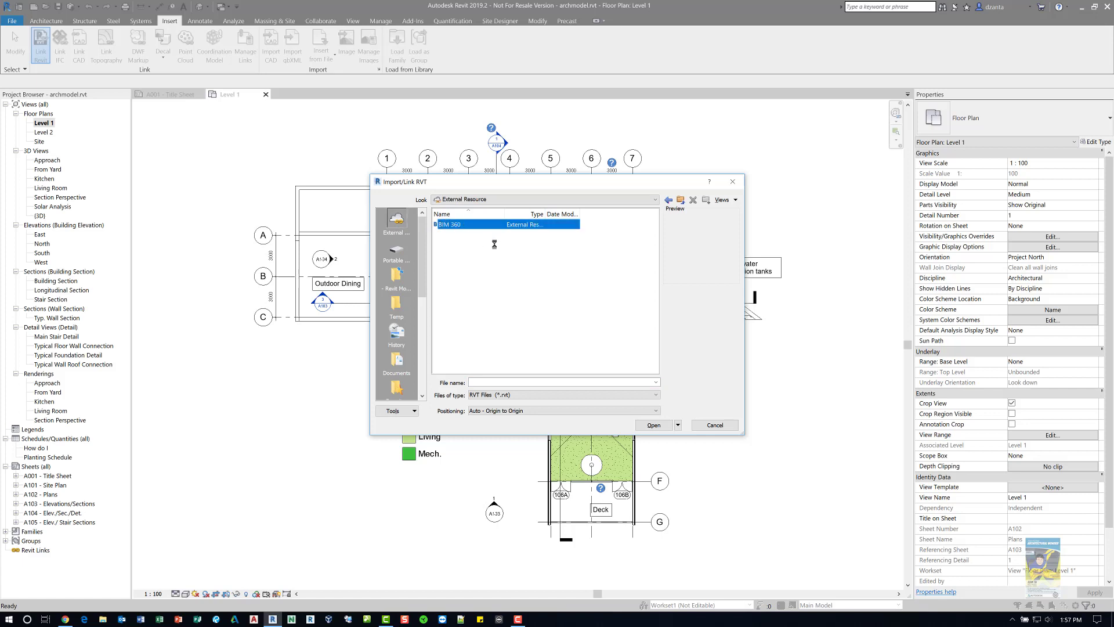
left_click_drag(504, 215, 540, 215)
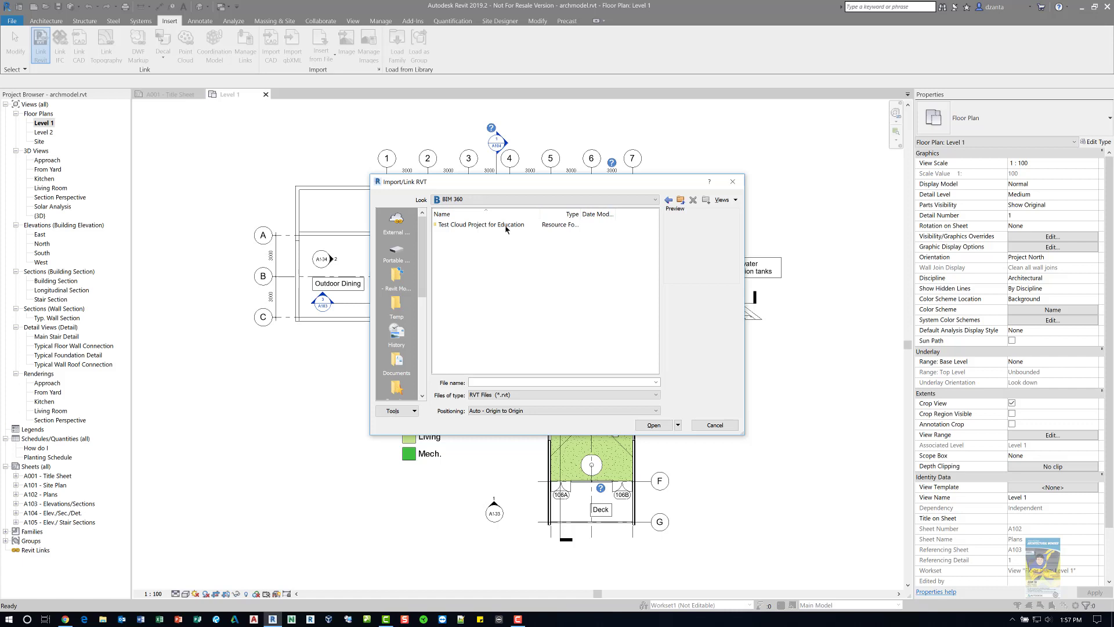
double_click(505, 225)
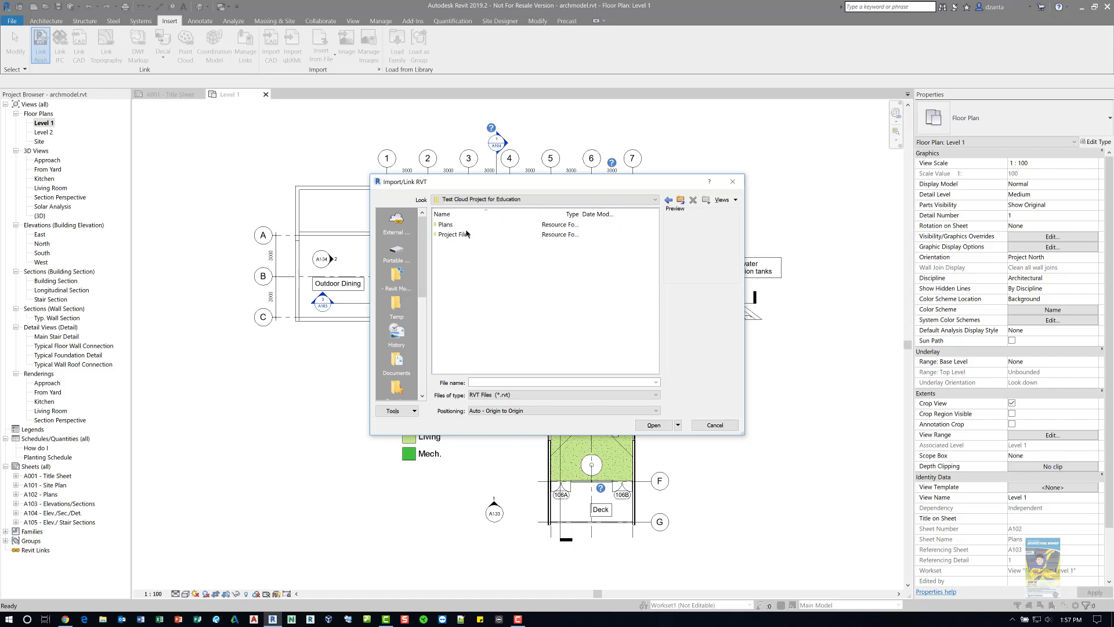
double_click(465, 234)
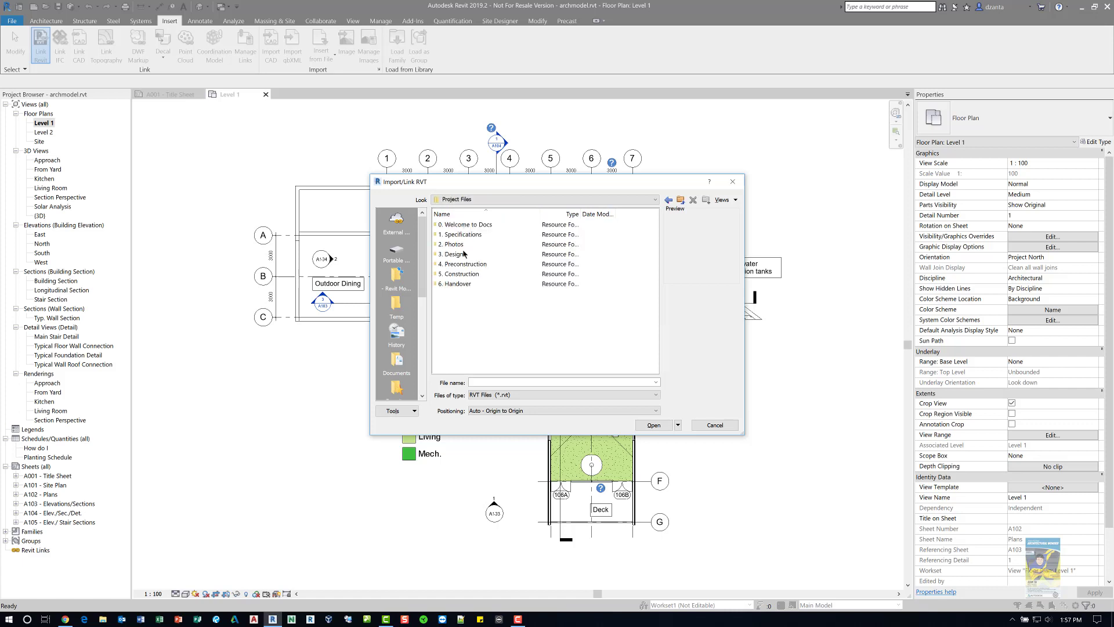
left_click(463, 255)
double_click(462, 255)
double_click(455, 244)
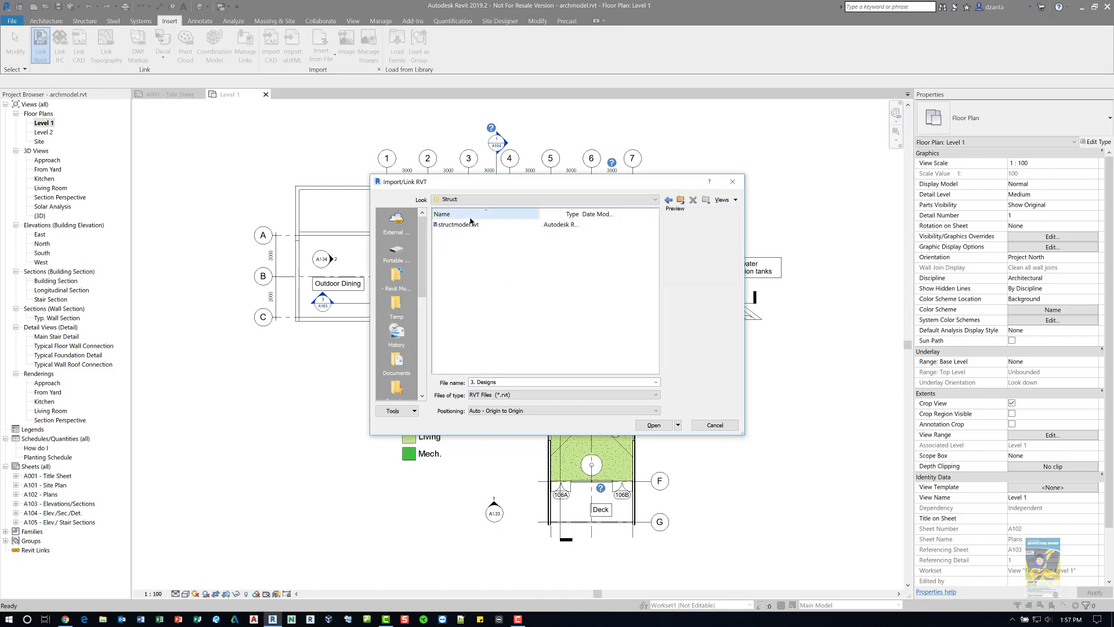
Link structmodel.rvt with Auto - Origin to Origin positioning and dismiss the nested links notice
left_click(476, 226)
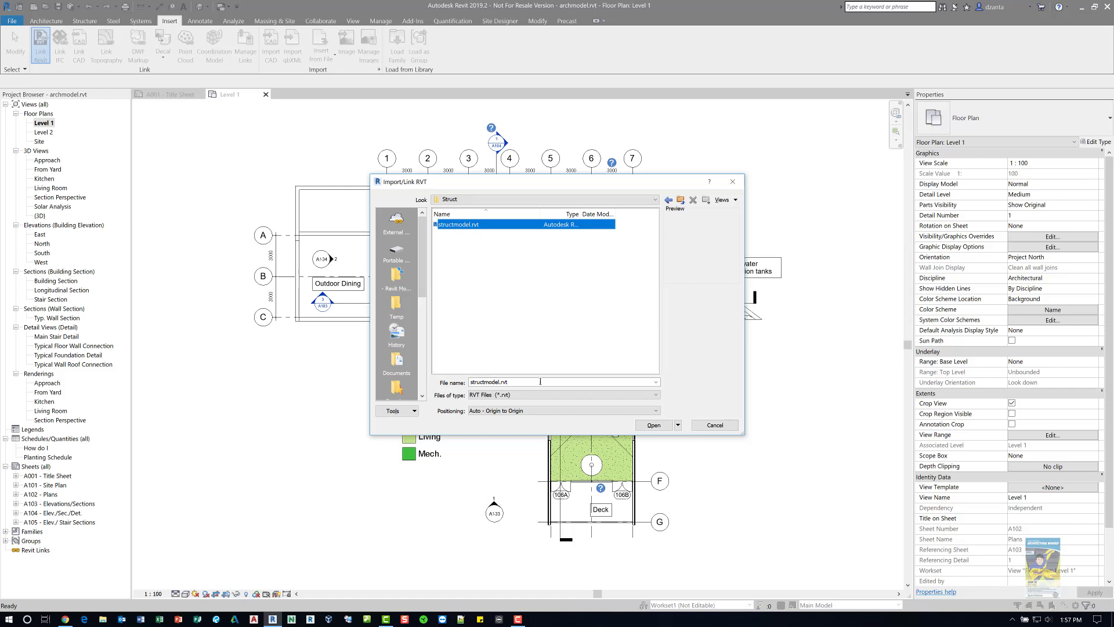
left_click(525, 412)
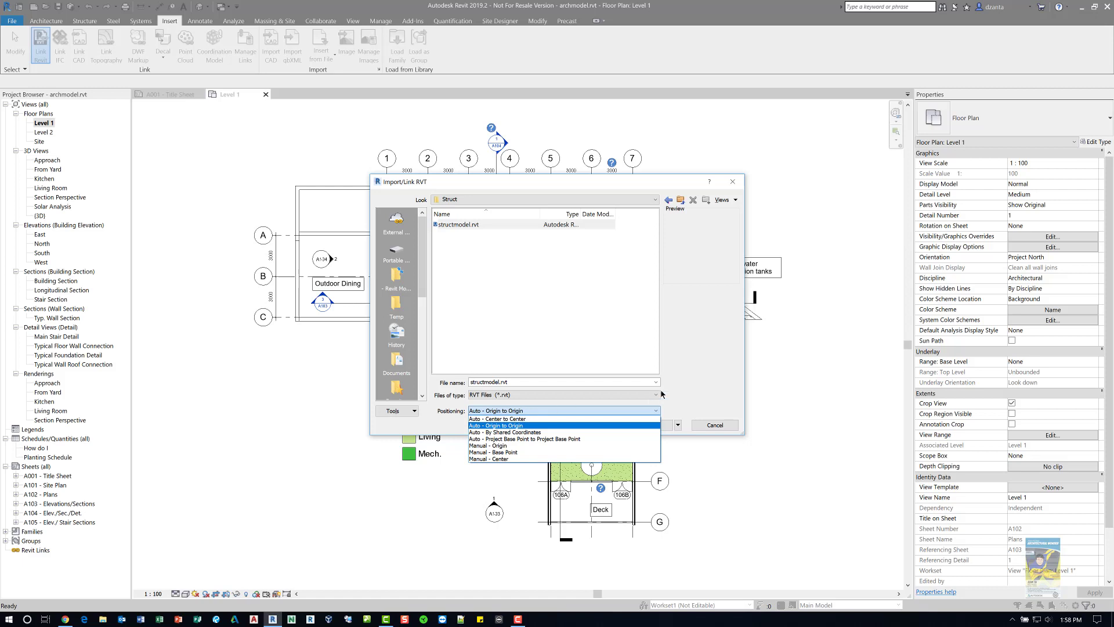
left_click(698, 375)
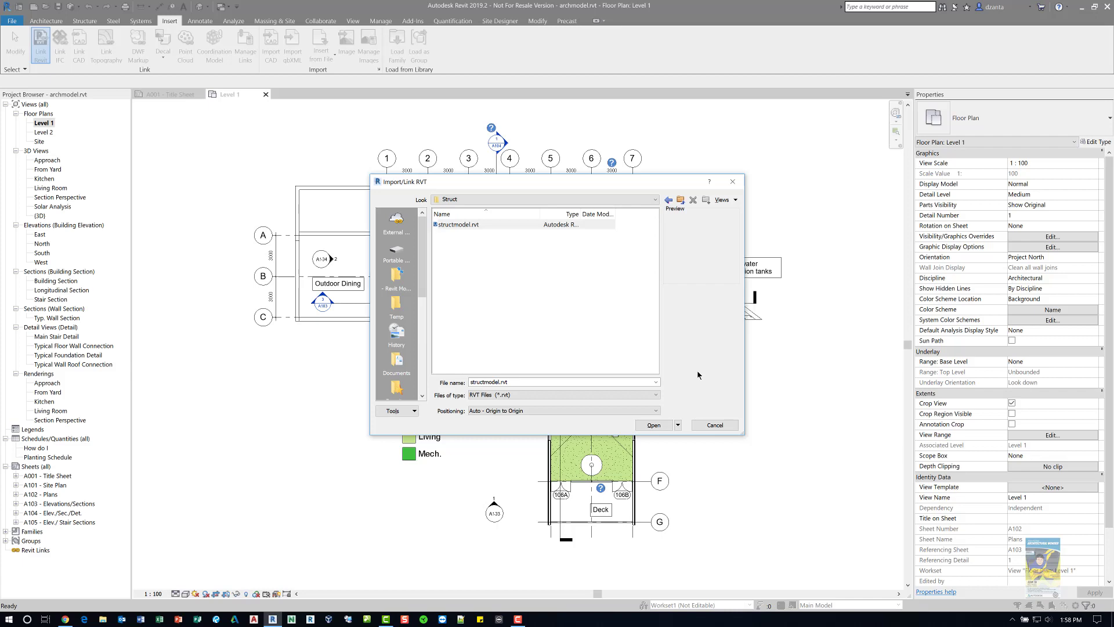
left_click(658, 428)
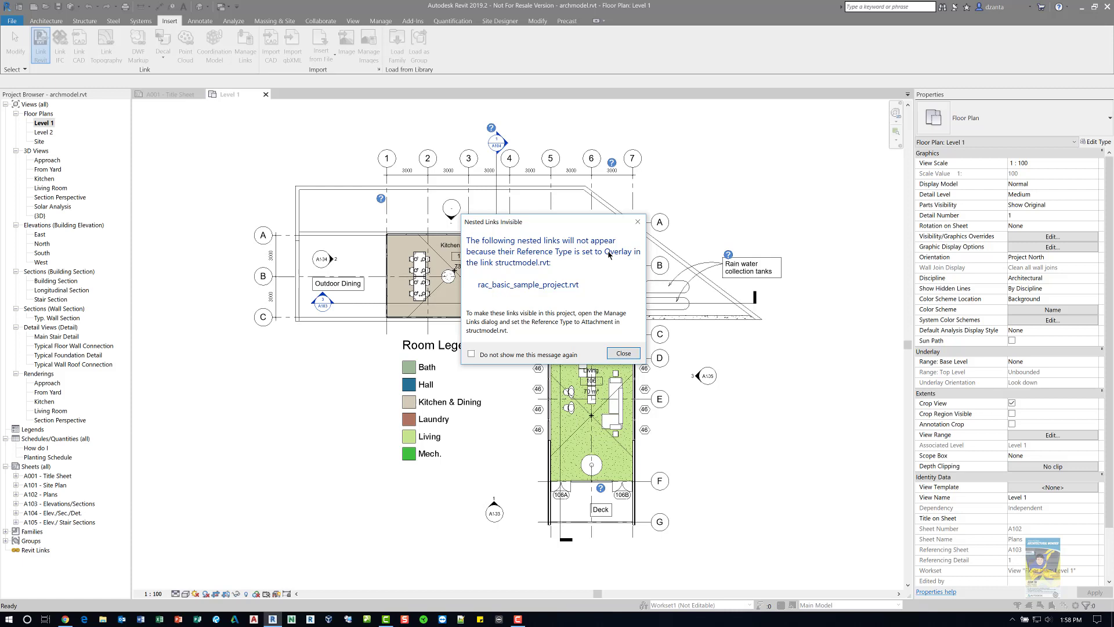
left_click(623, 354)
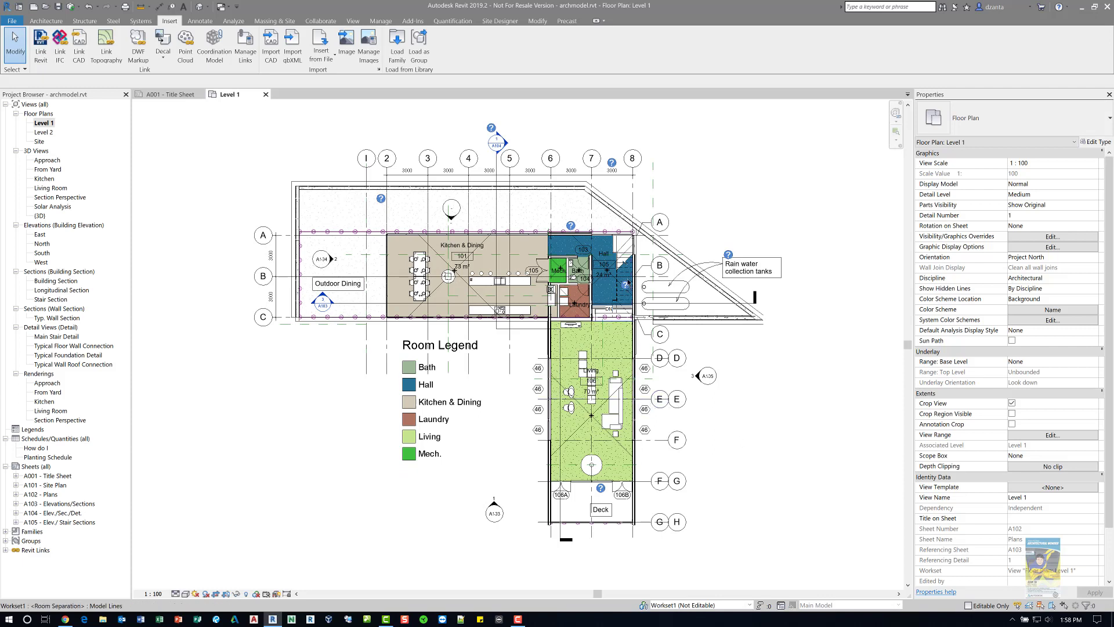
Select the elements across the Level 1 plan, examine the selection's category filter for RVT links, and cancel and clear the selection
left_click(21, 69)
left_click_drag(818, 155, 364, 464)
left_click(451, 45)
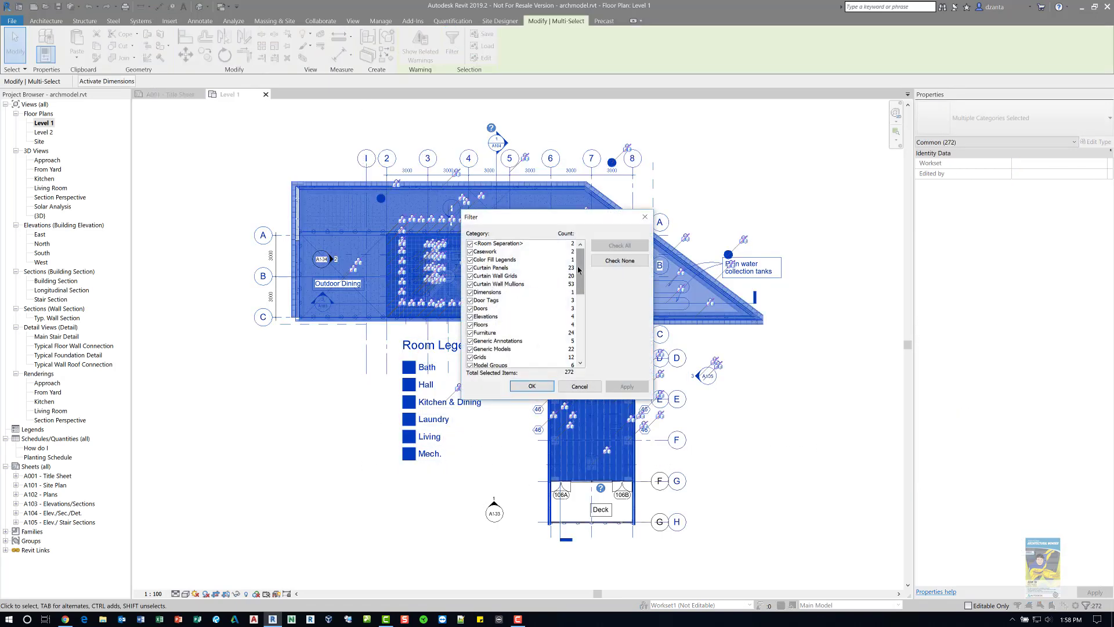
left_click_drag(581, 271, 584, 364)
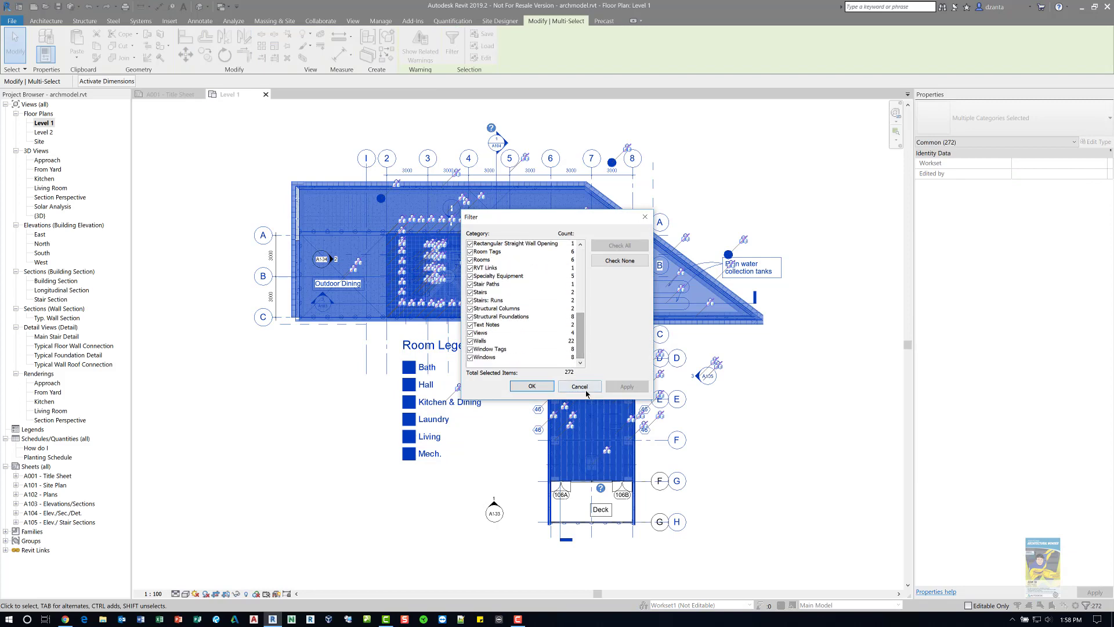
left_click(586, 388)
key("Escape")
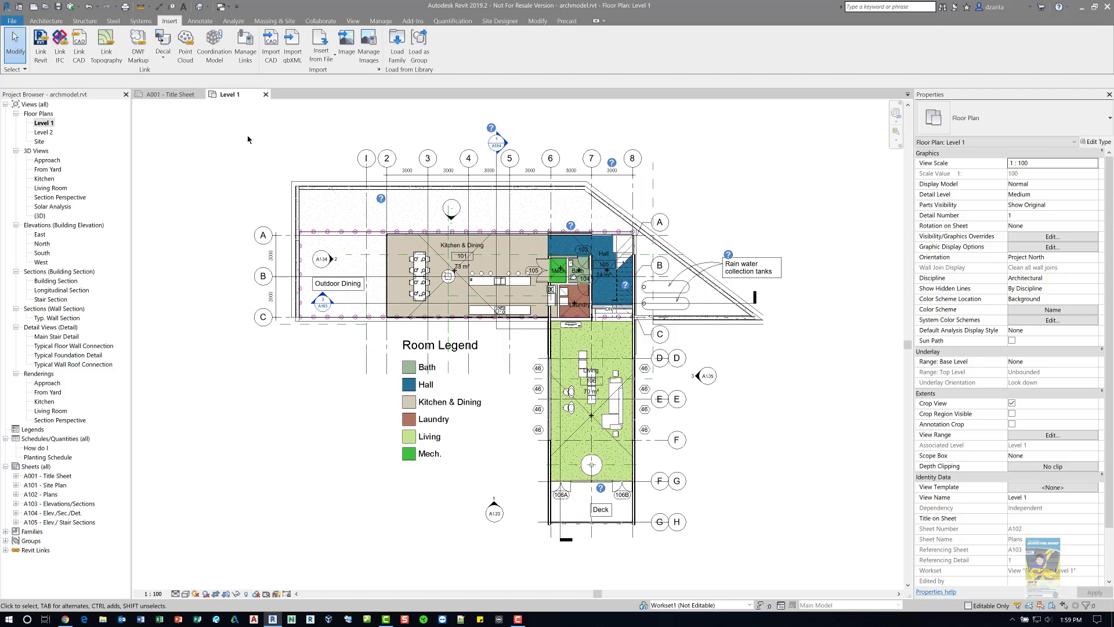
Close the Level 1 and title sheet views of archmodel and synchronize its changes with the central model
left_click(266, 96)
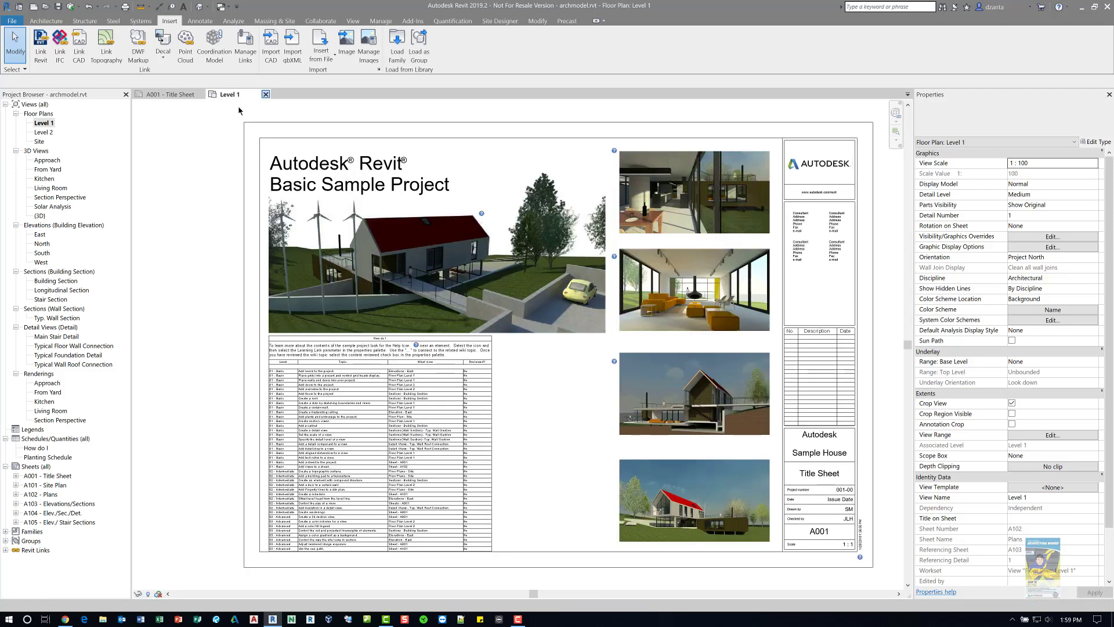
left_click(204, 94)
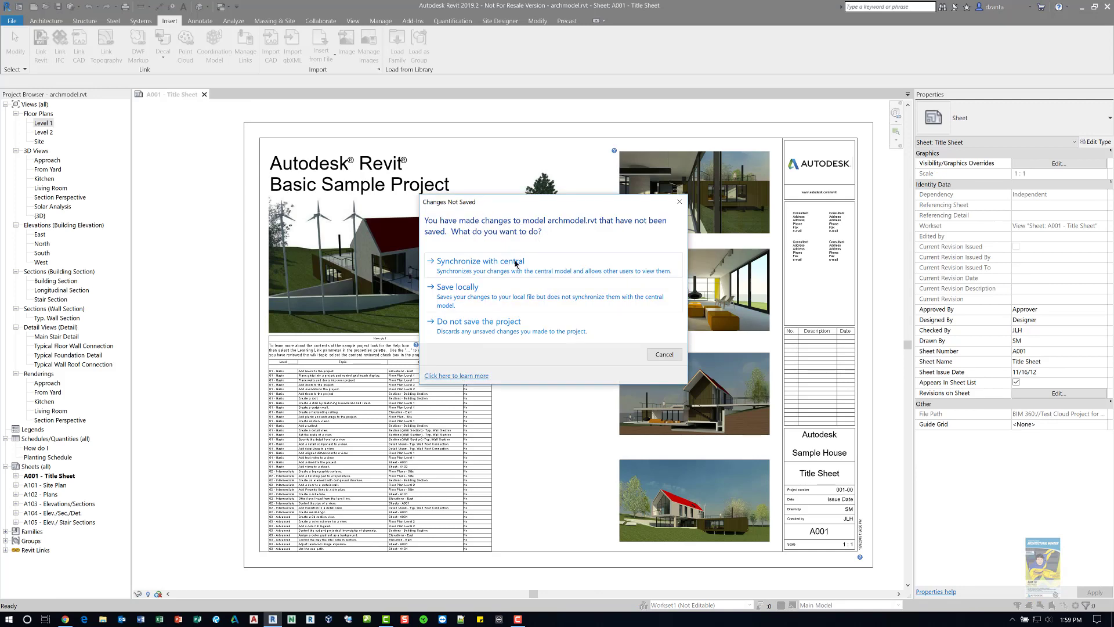
left_click(515, 262)
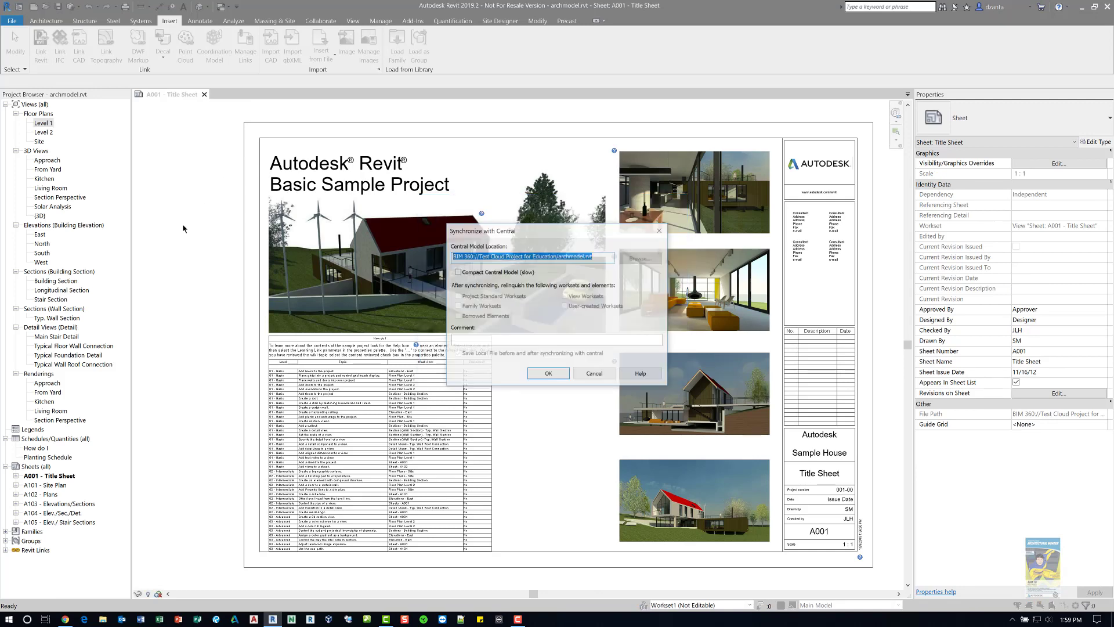
left_click(548, 374)
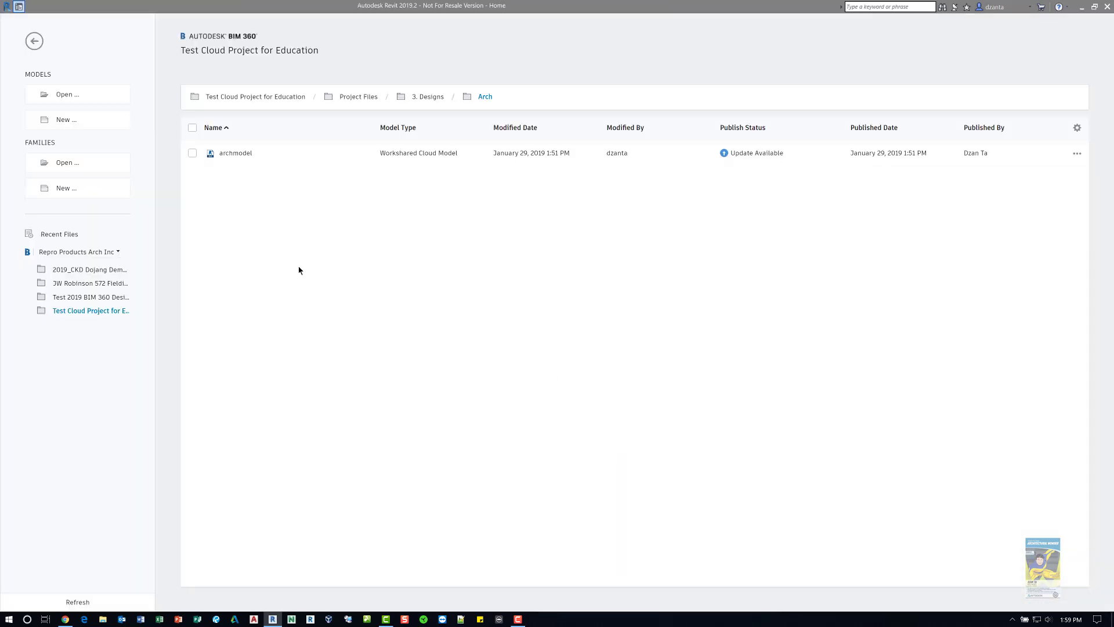
Open the cloud model structmodel from the Struct folder, widen the Project Browser, and display only the Level 1 structural plan
left_click(432, 97)
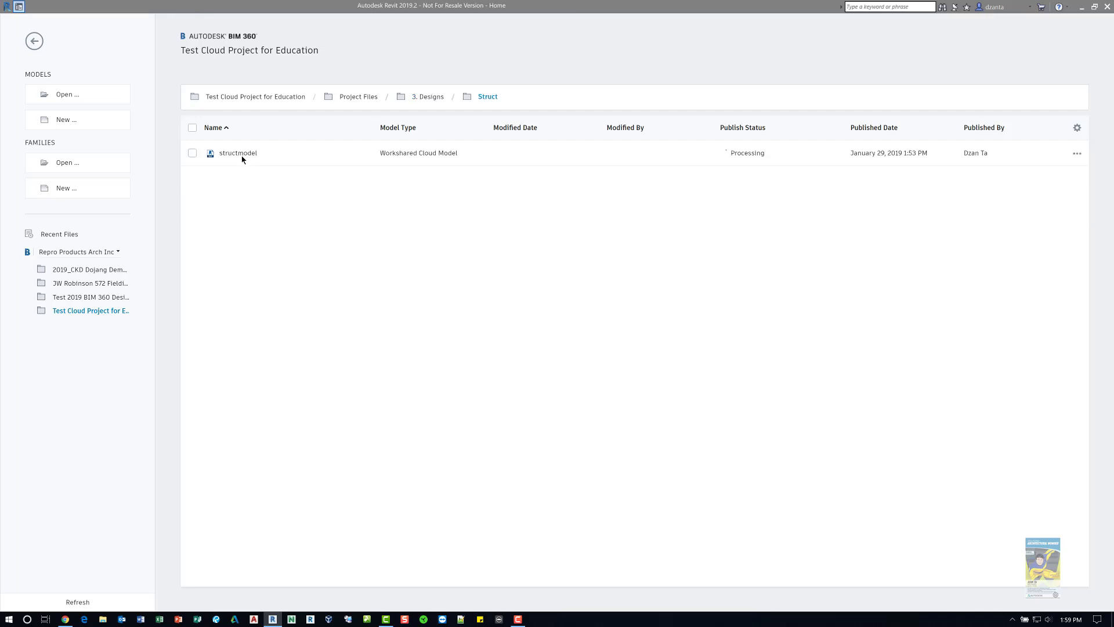
left_click(240, 154)
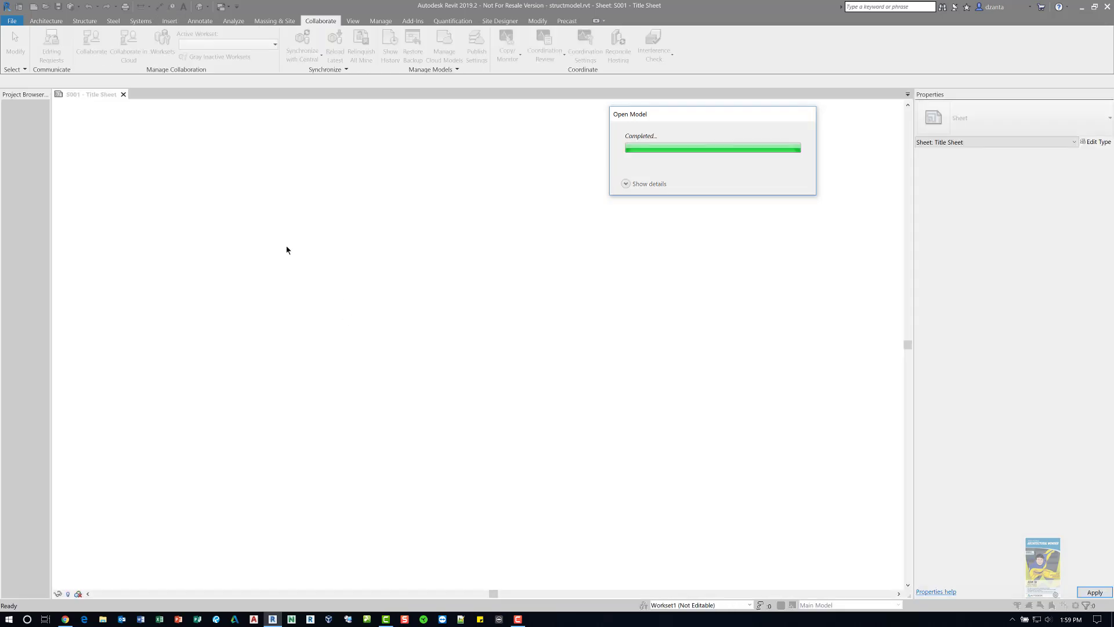
left_click_drag(51, 131, 133, 149)
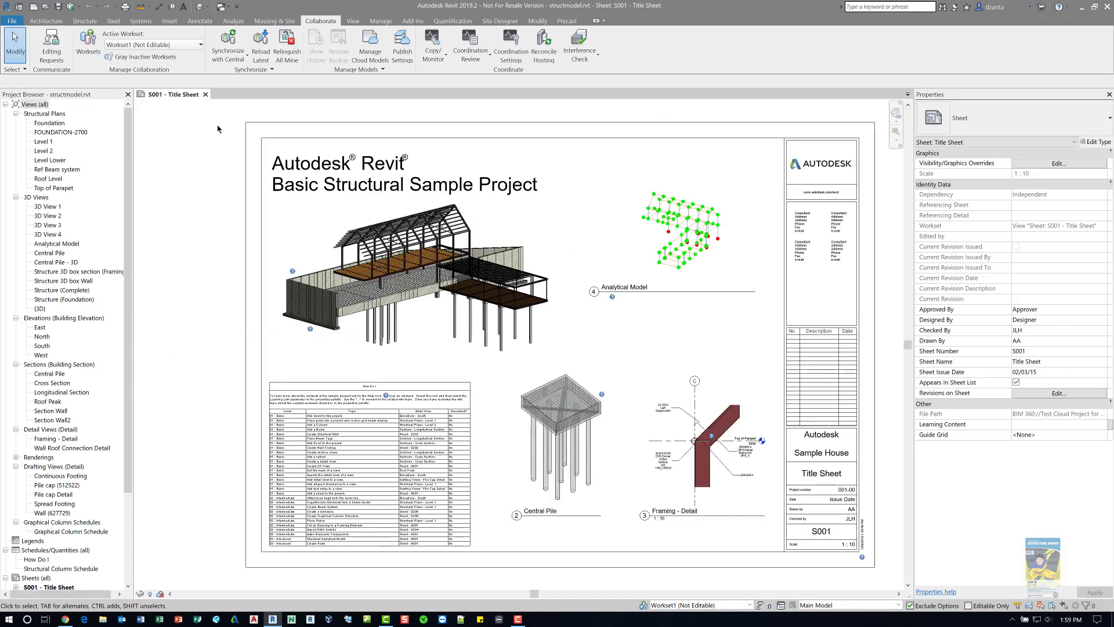
left_click(50, 144)
double_click(49, 143)
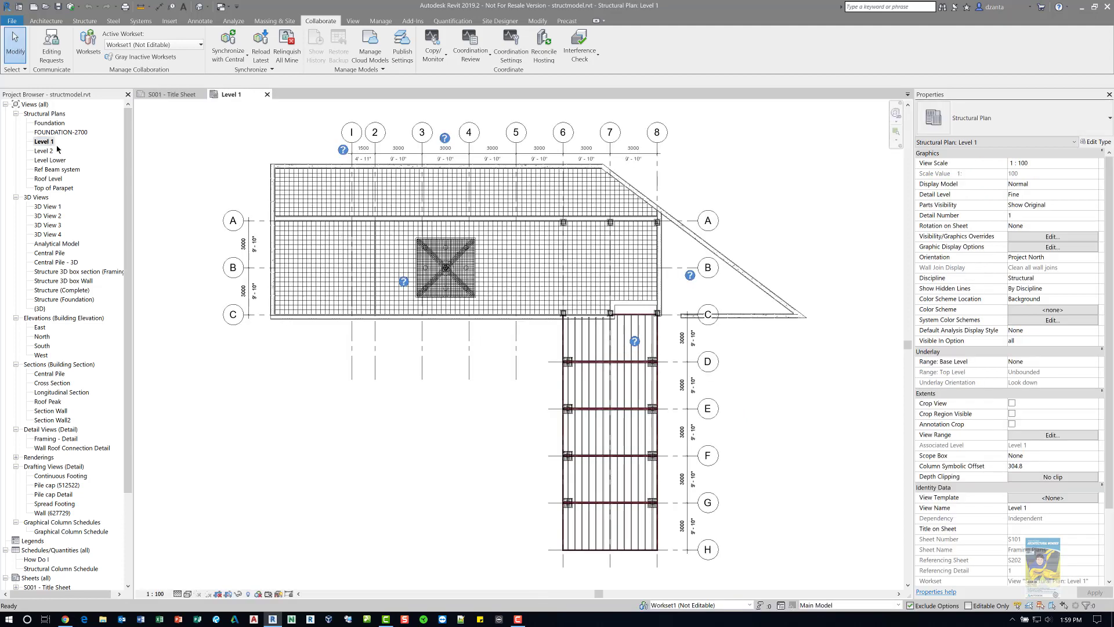
left_click(203, 94)
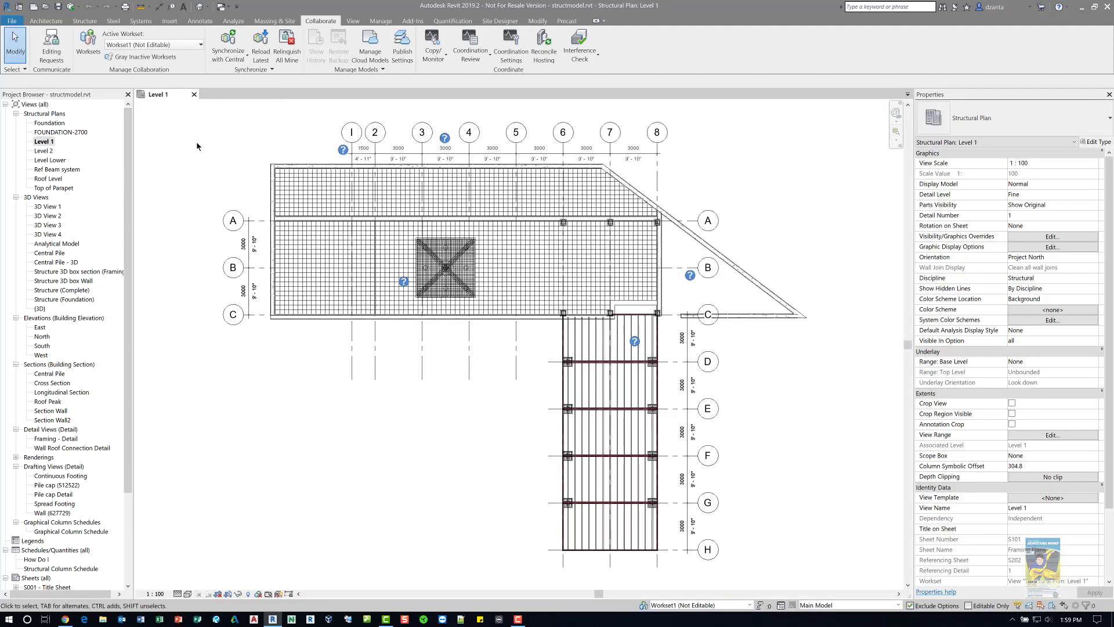
Start a Revit link and browse the external resources to BIM 360 > Test Cloud Project for Education > Project Files > 3. Designs > Arch
left_click(170, 21)
left_click(41, 52)
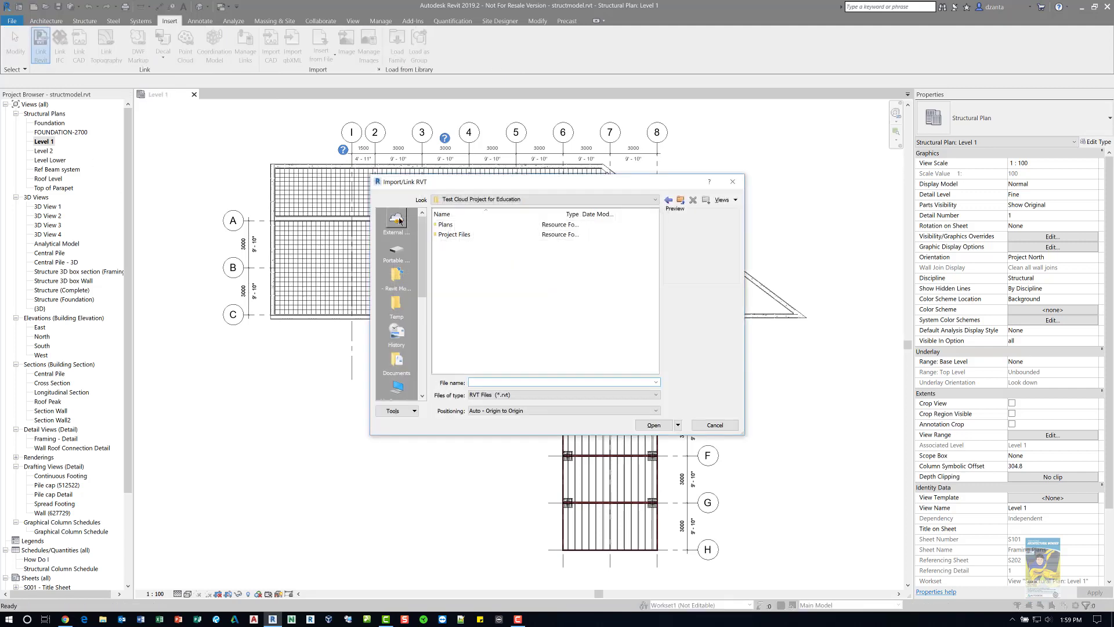
left_click(400, 221)
left_click(457, 225)
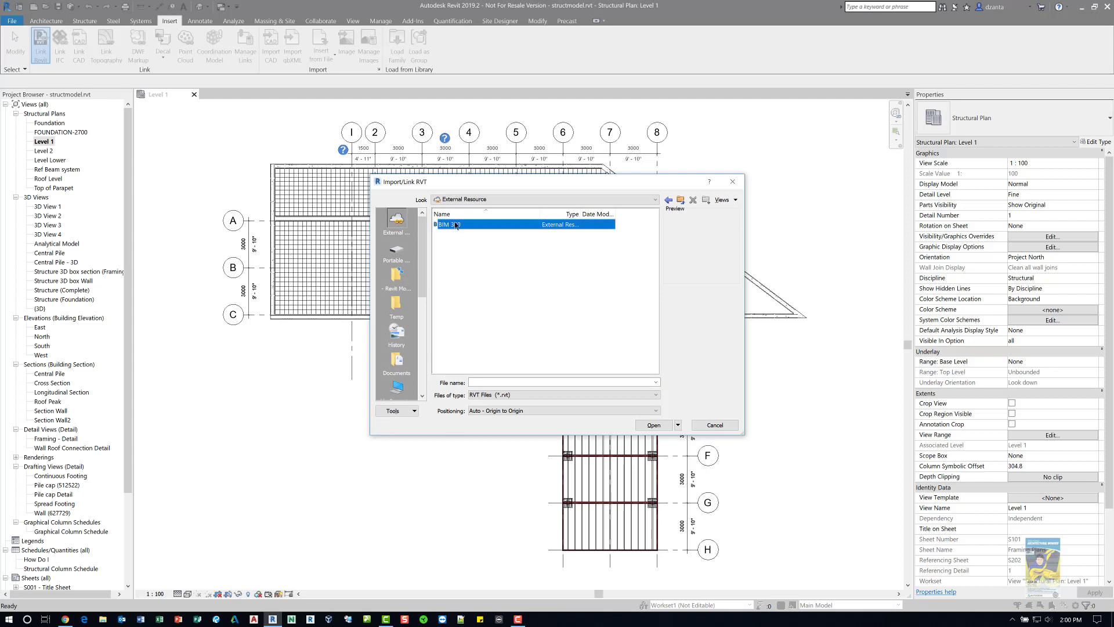
double_click(461, 224)
double_click(482, 225)
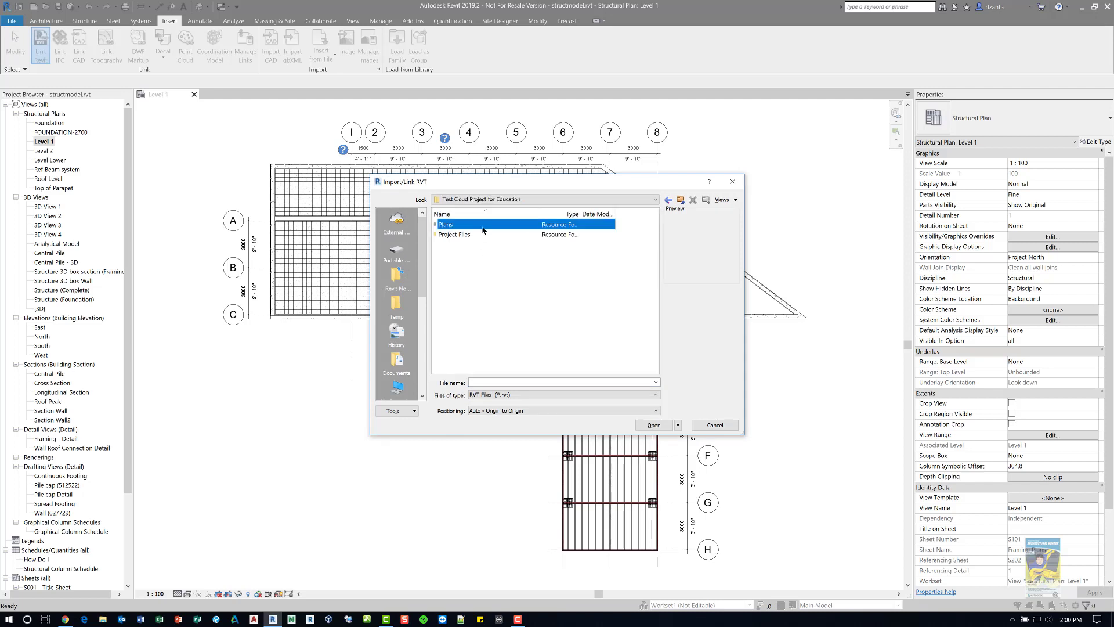
left_click(479, 234)
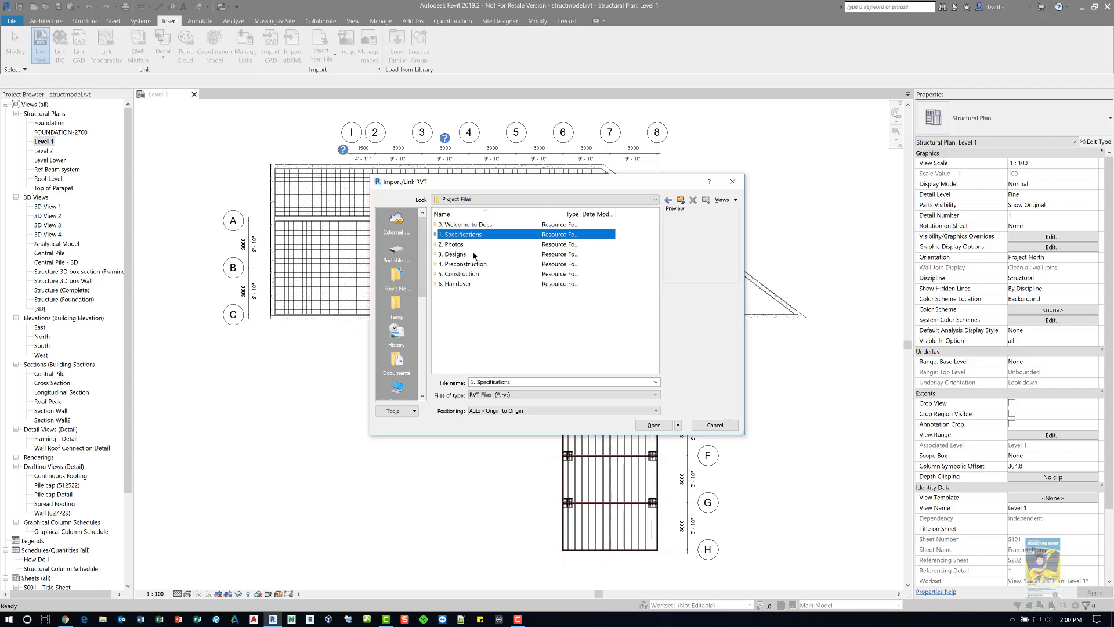
left_click(473, 254)
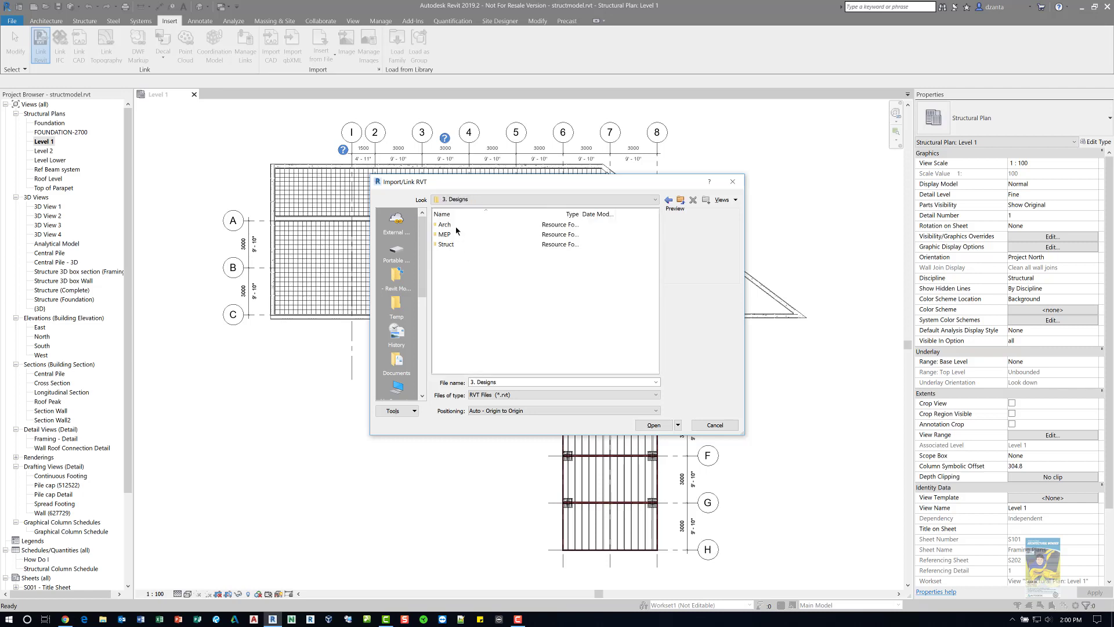
left_click(448, 224)
Link archmodel.rvt into the structural model with Auto - Origin to Origin positioning
double_click(475, 227)
left_click(476, 228)
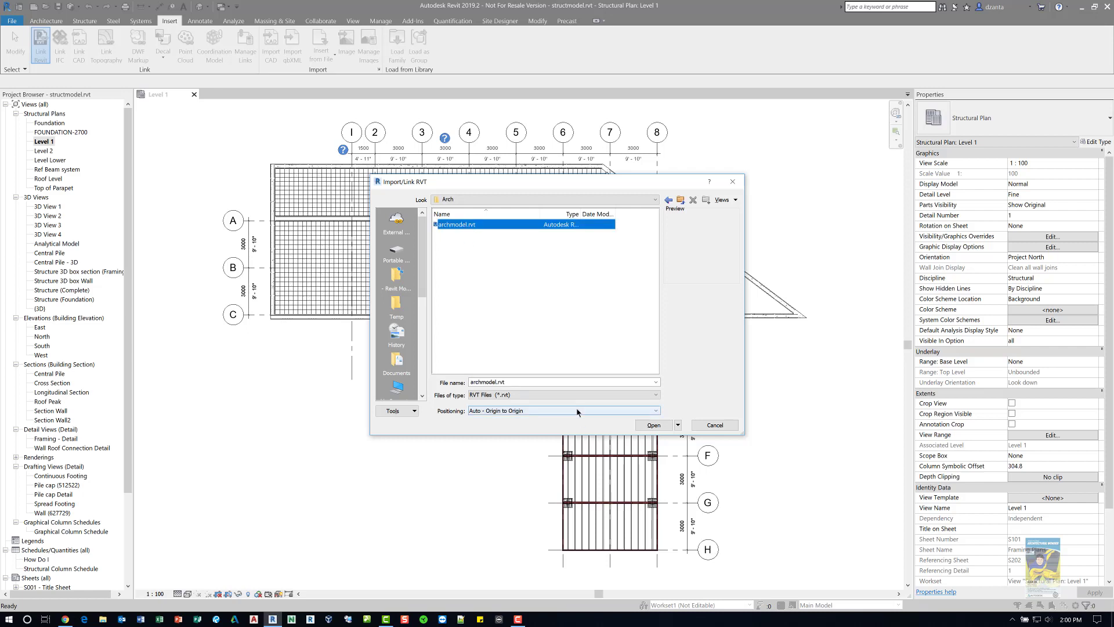
left_click(655, 426)
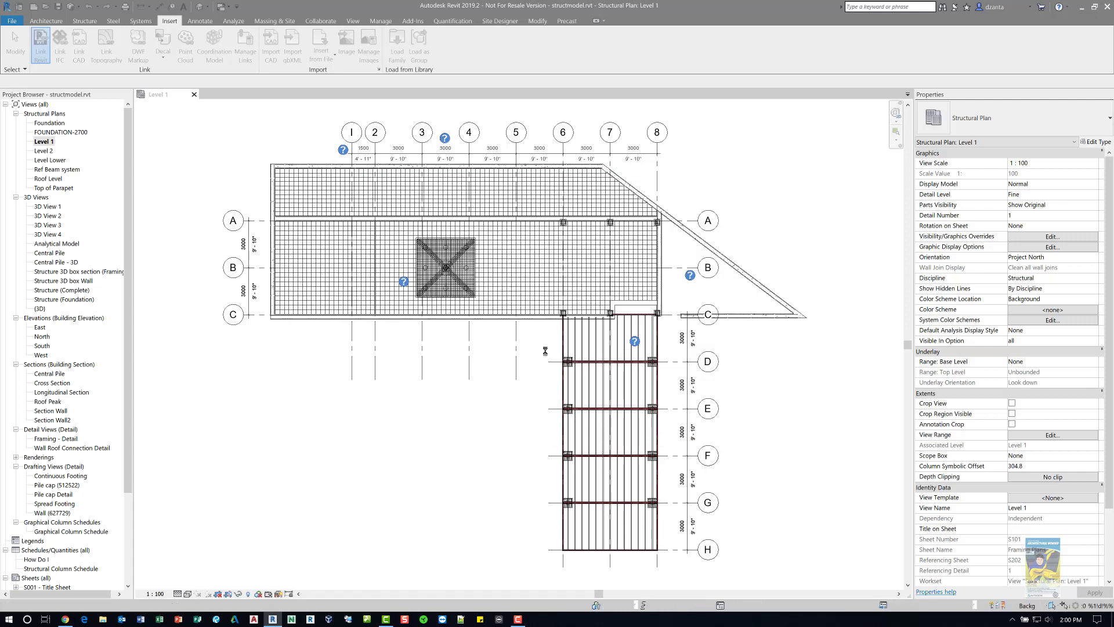
left_click(610, 354)
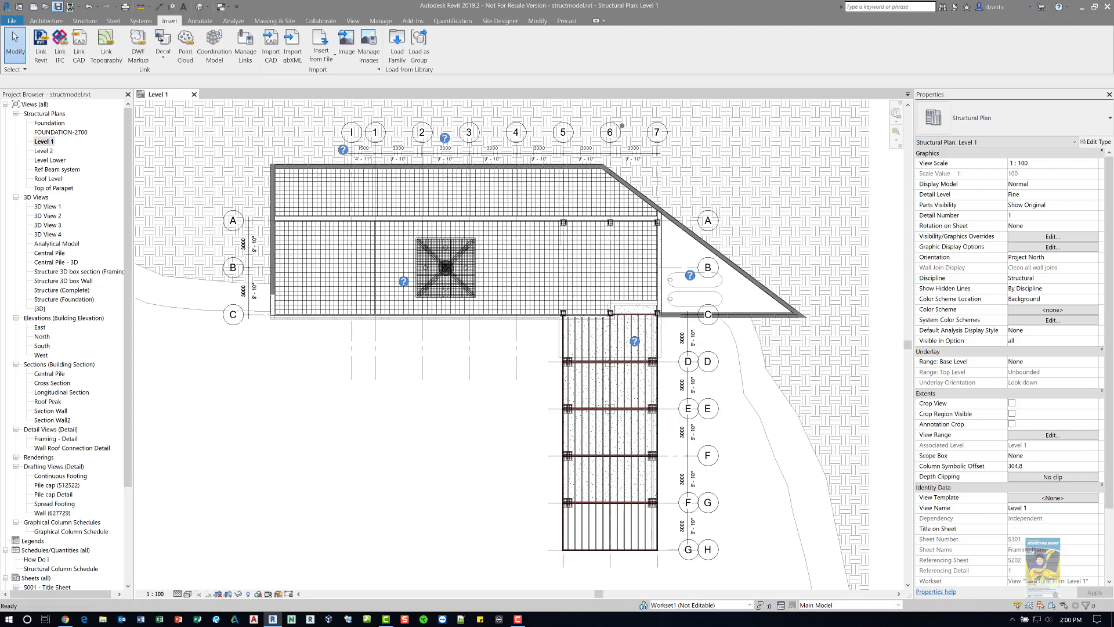
Synchronize structmodel with its central model and close it
left_click(71, 8)
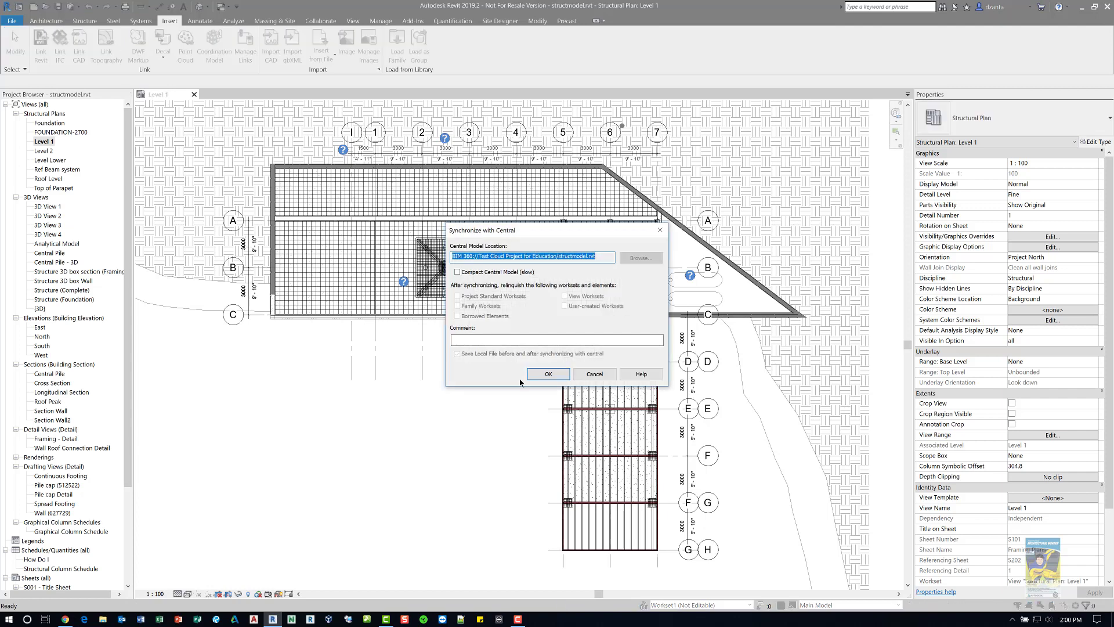
left_click(545, 370)
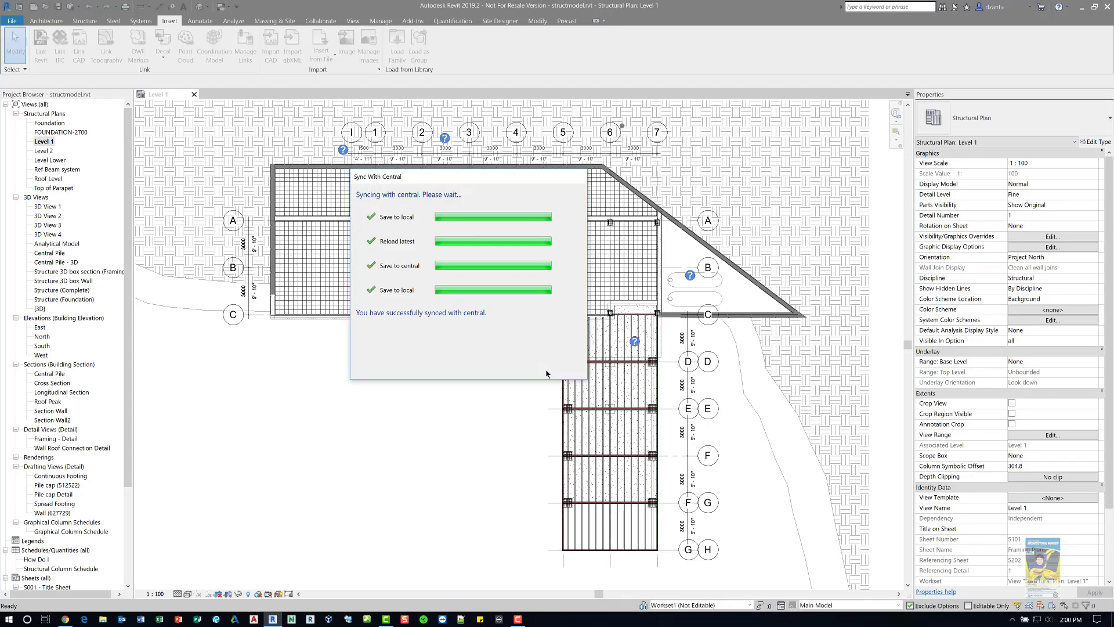
left_click(194, 94)
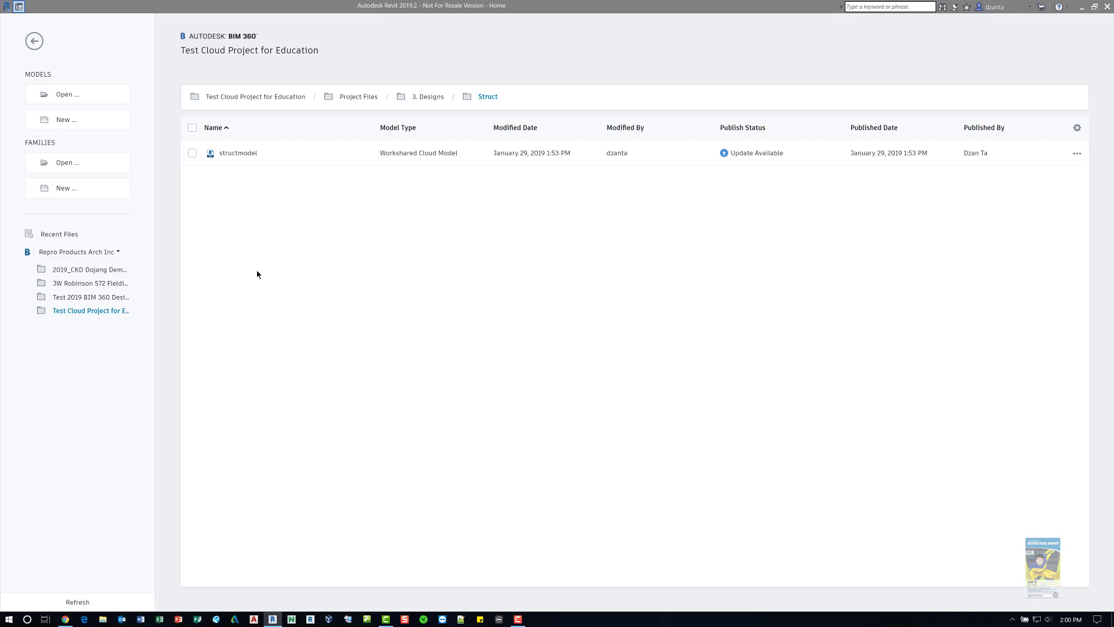
Create a new project from the Mechanical Template and widen the Project Browser
left_click(64, 120)
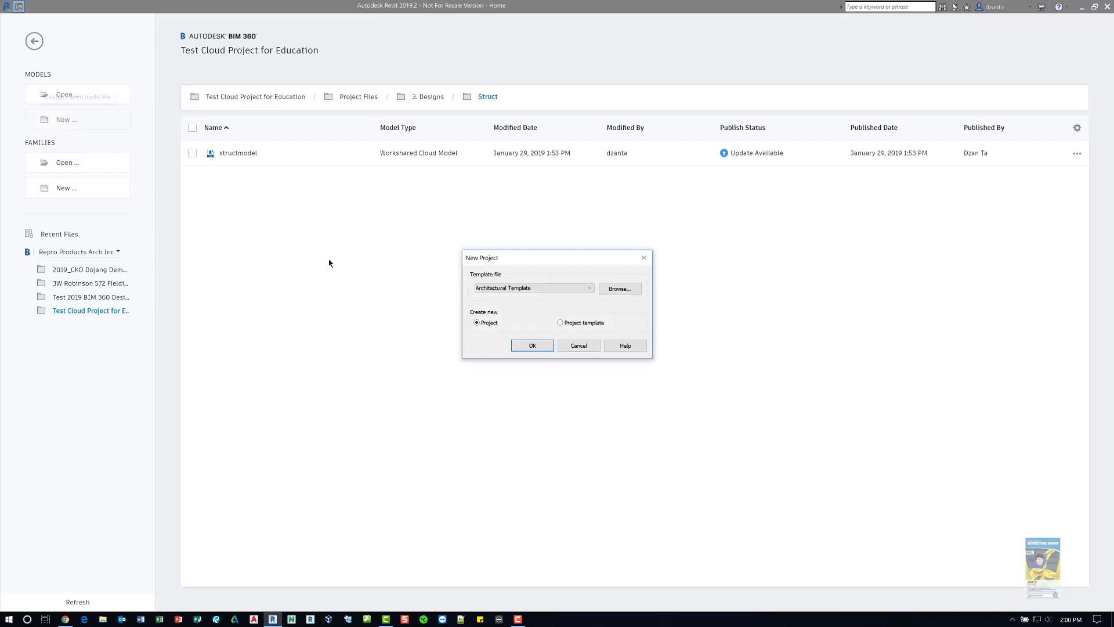
left_click(481, 289)
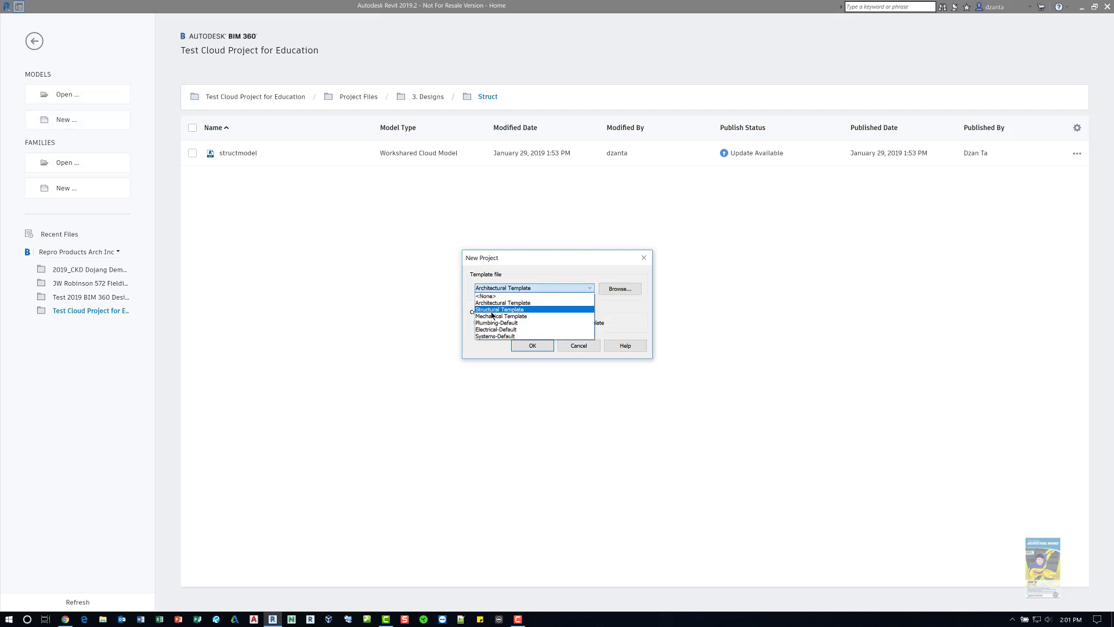
left_click(492, 312)
left_click(491, 290)
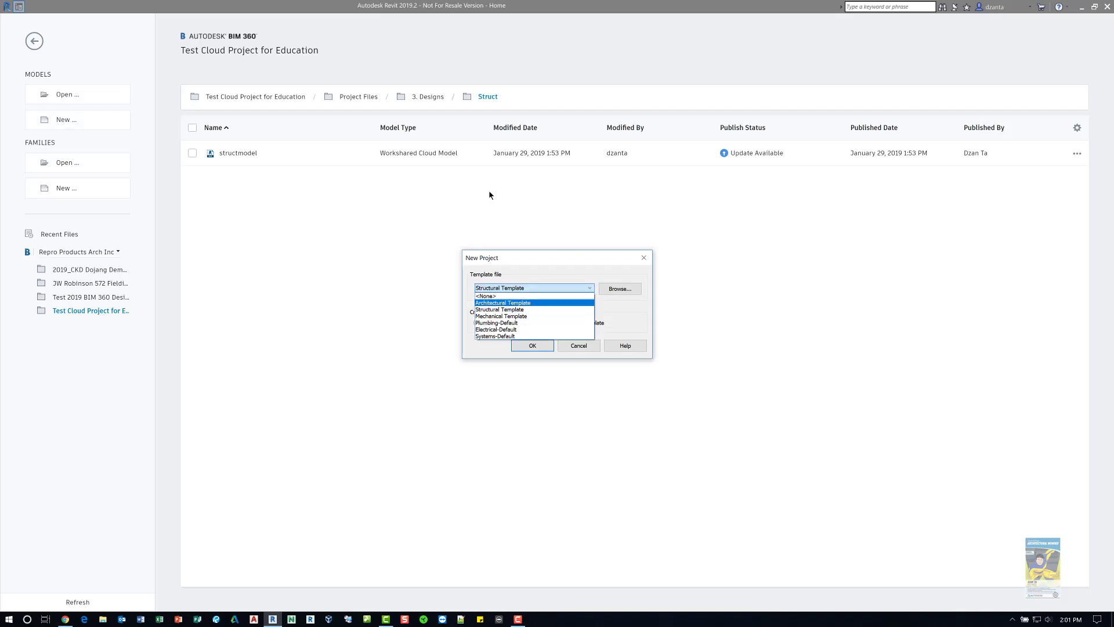
left_click(511, 316)
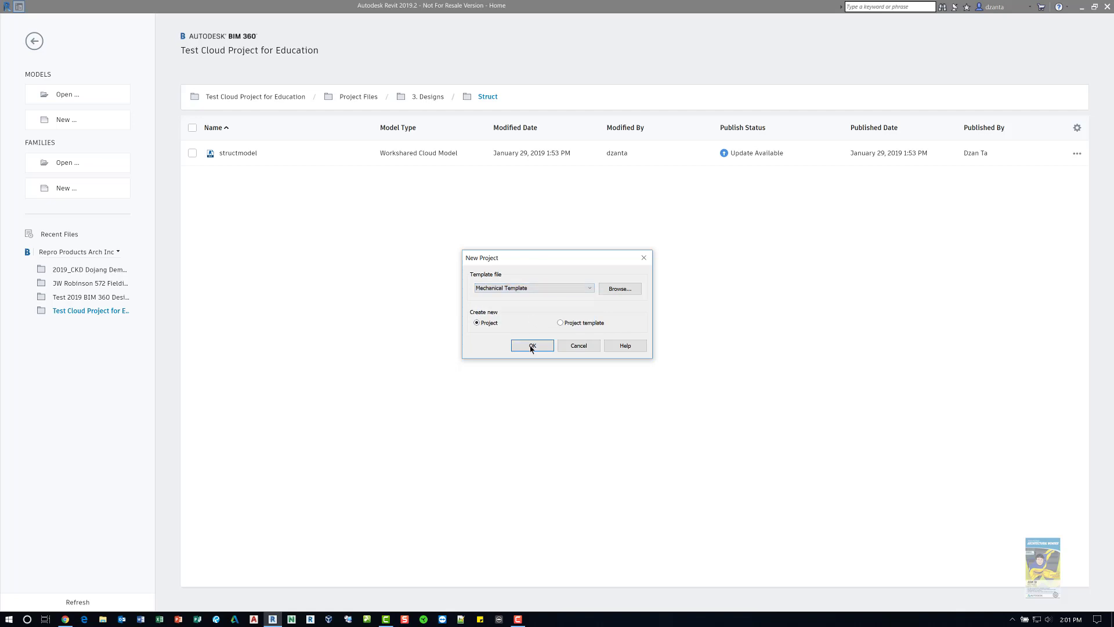
left_click(530, 346)
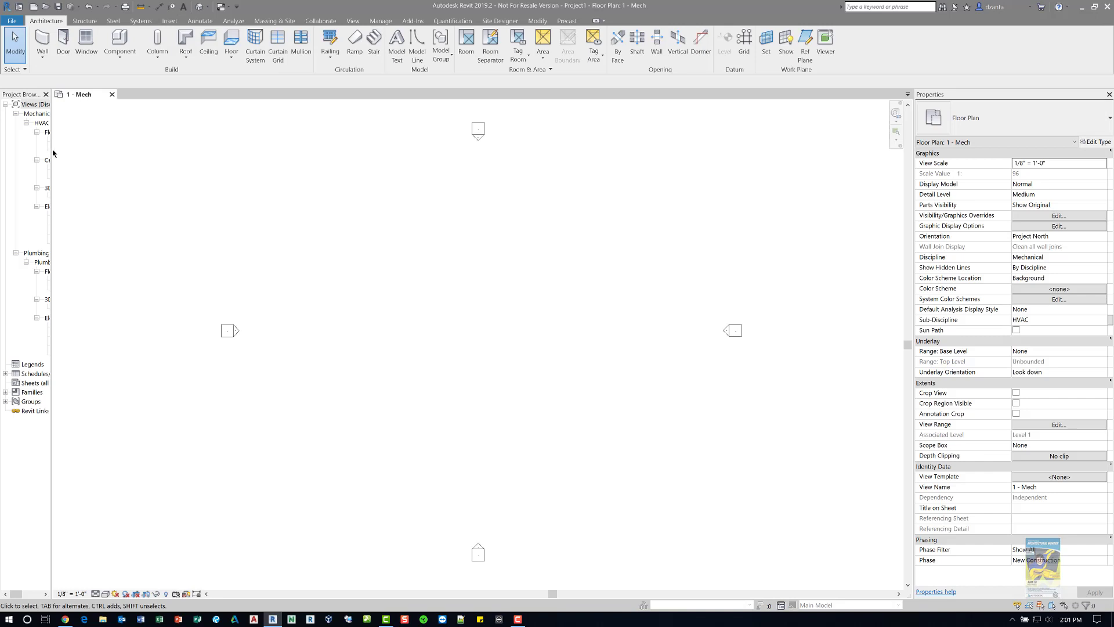
left_click_drag(51, 154, 138, 169)
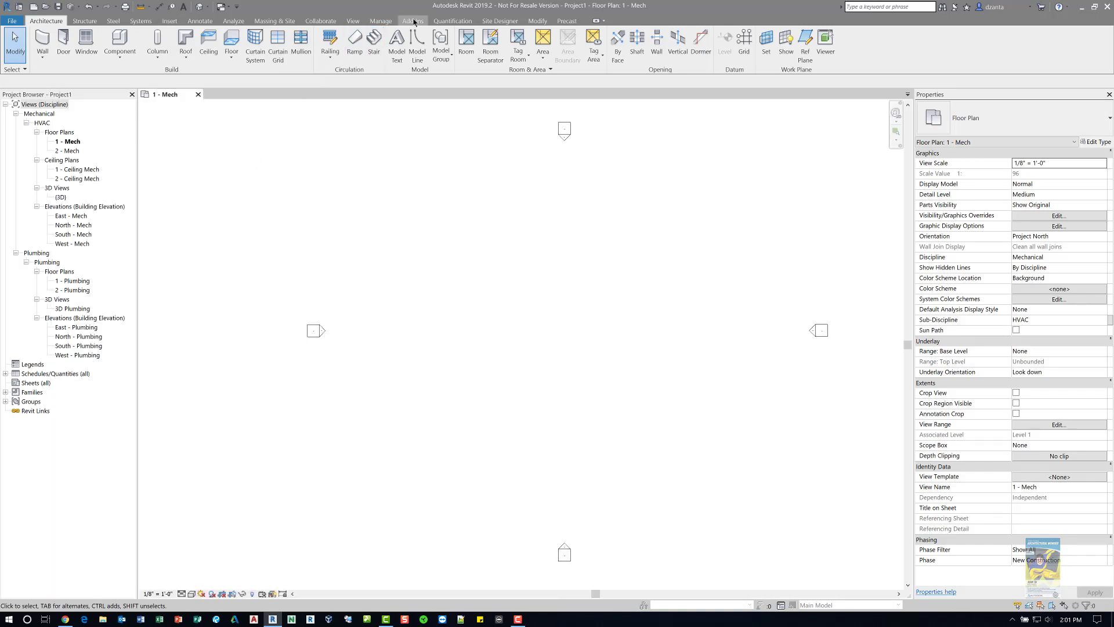
Start collaboration on the new mechanical project and save it as Mech in the Temp folder
left_click(325, 22)
left_click(91, 41)
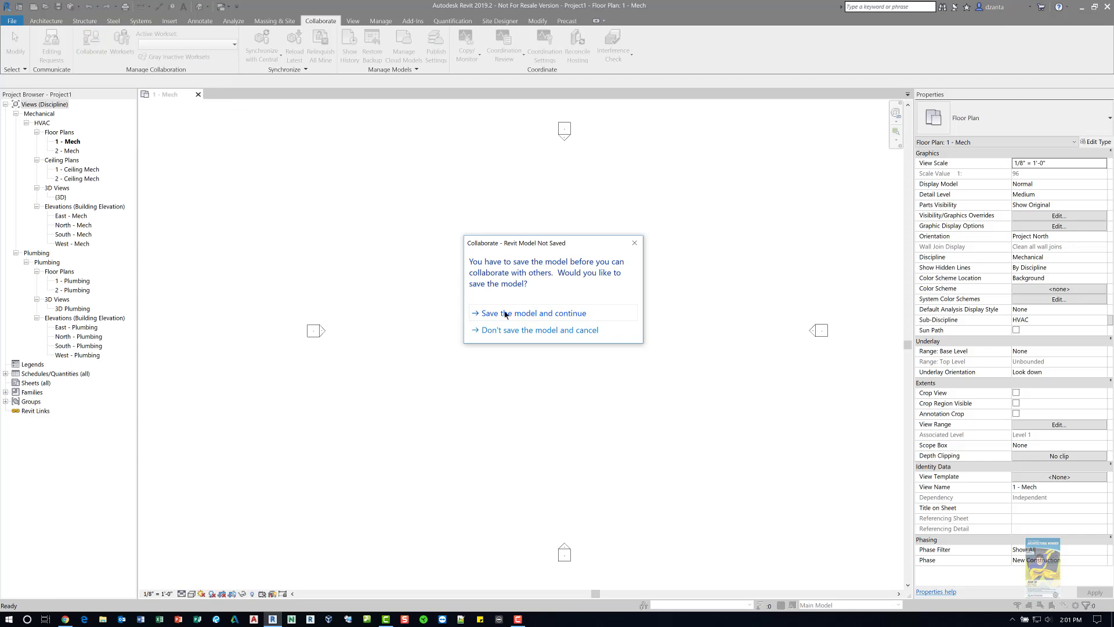
left_click(505, 314)
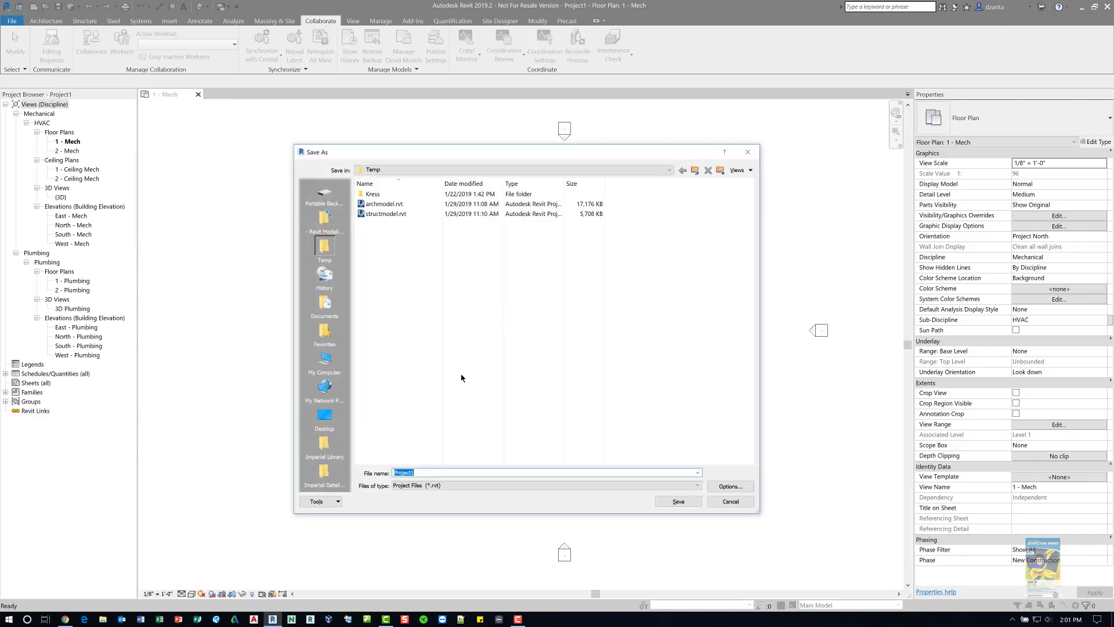
type("ME")
key("Return")
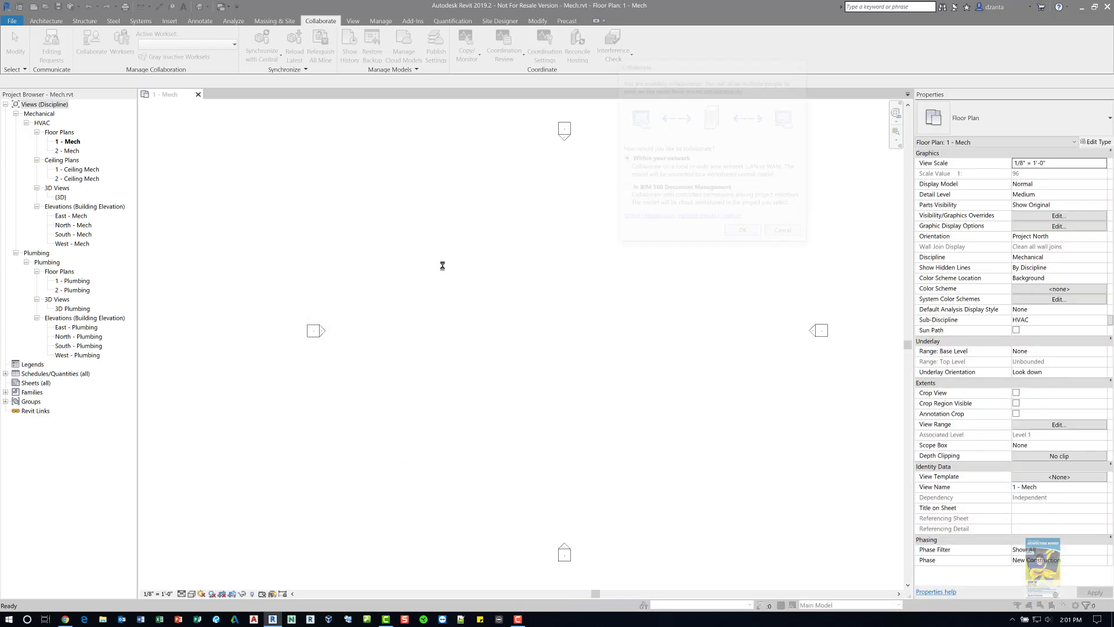
Choose In BIM 360 Document Management as the collaboration method for the Mech model
left_click_drag(726, 65, 567, 230)
left_click(506, 355)
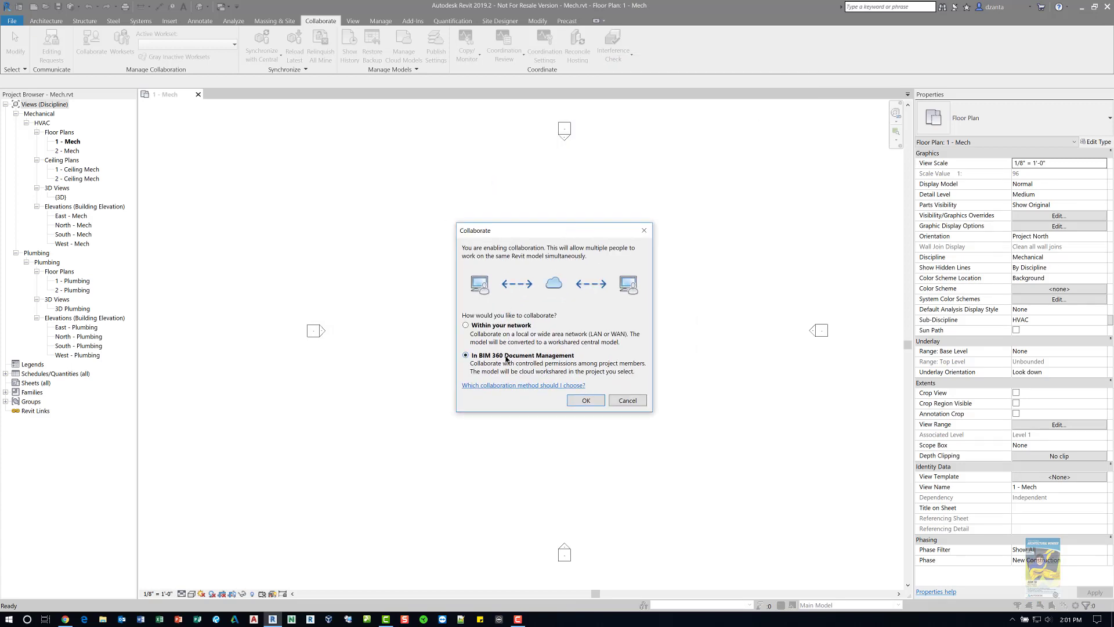
left_click(584, 400)
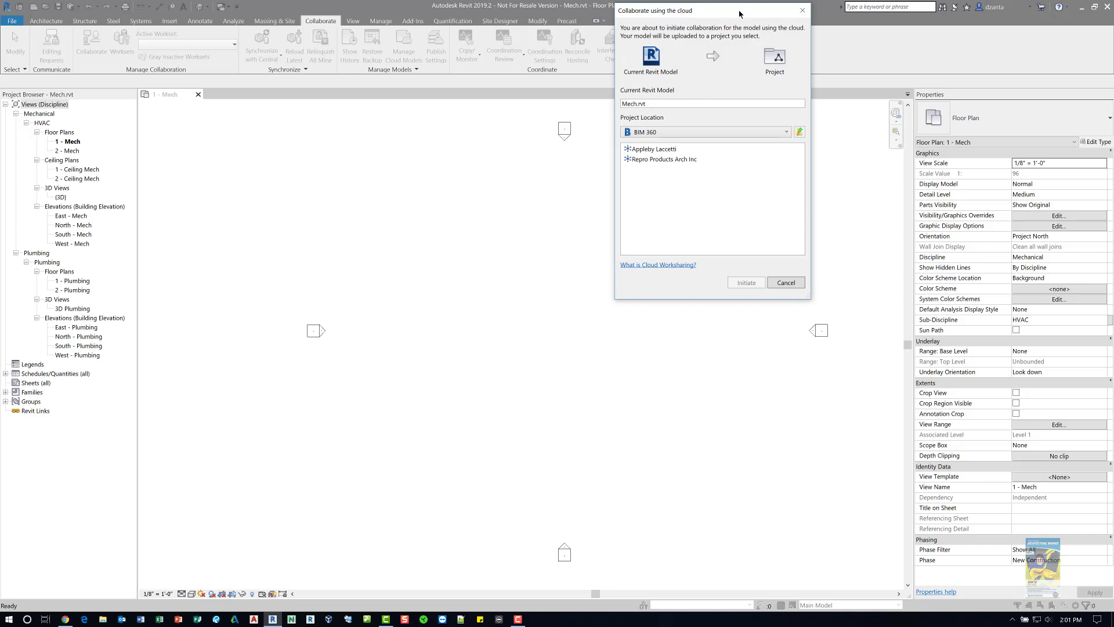
Initiate cloud collaboration for Mech.rvt in Test Cloud Project for Education under Repro Products Arch Inc, folder Project Files > 3. Designs > MEP
left_click_drag(739, 13, 540, 168)
left_click(496, 314)
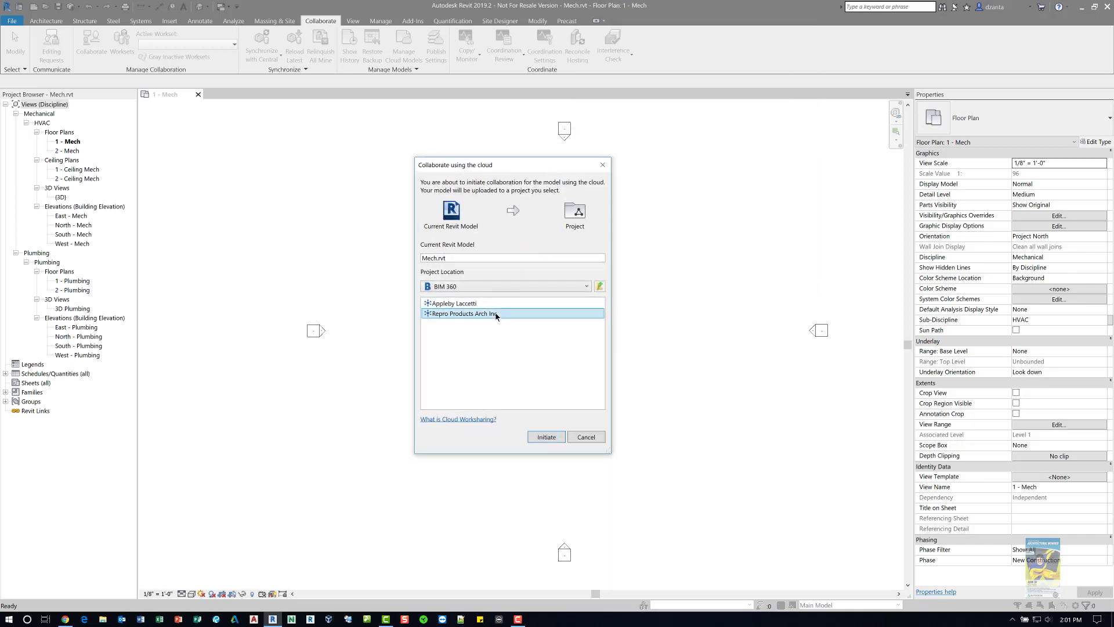
double_click(496, 314)
double_click(486, 334)
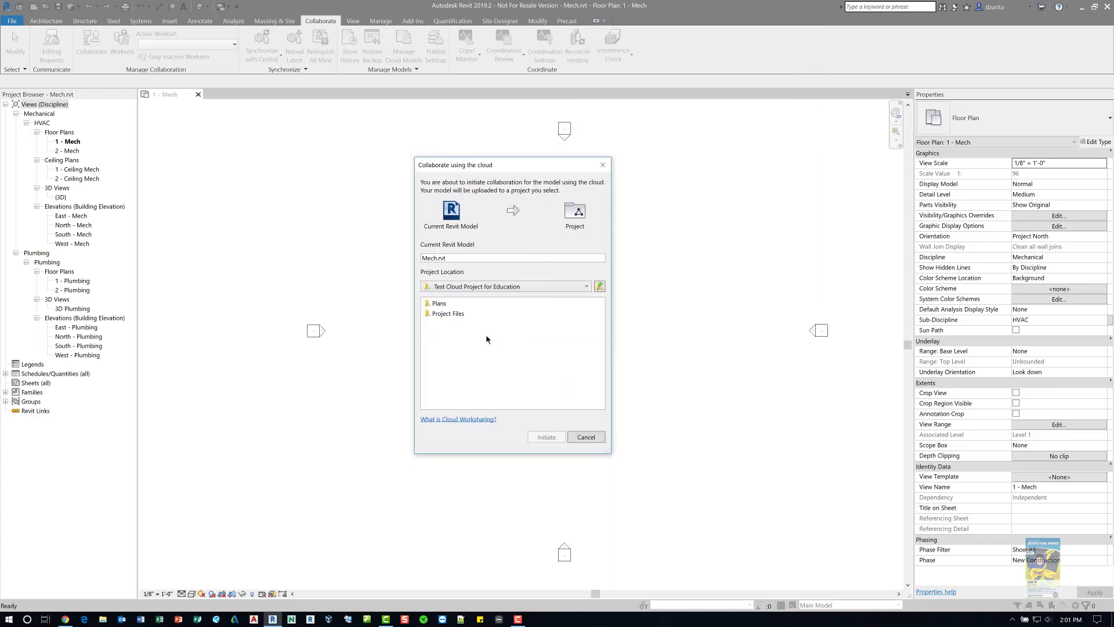
double_click(463, 314)
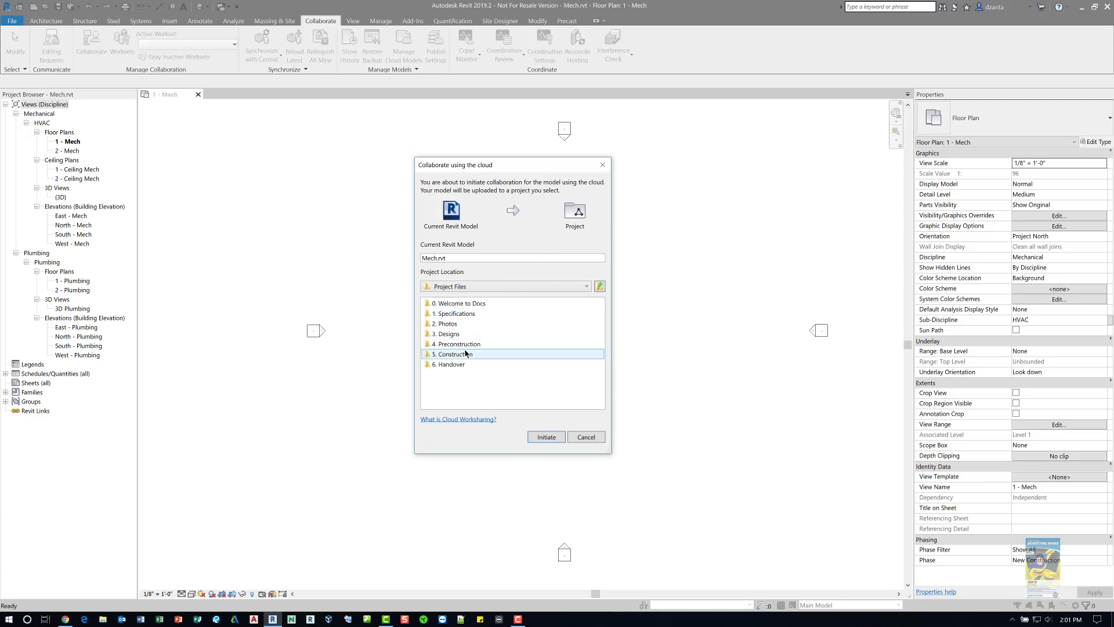
double_click(458, 334)
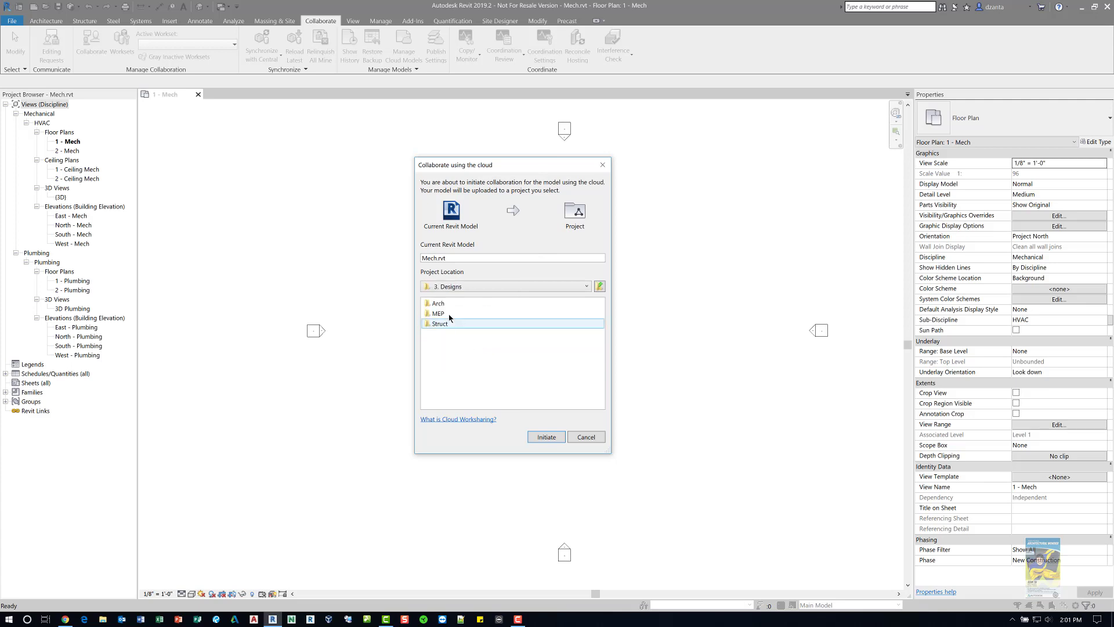
double_click(449, 314)
left_click(545, 435)
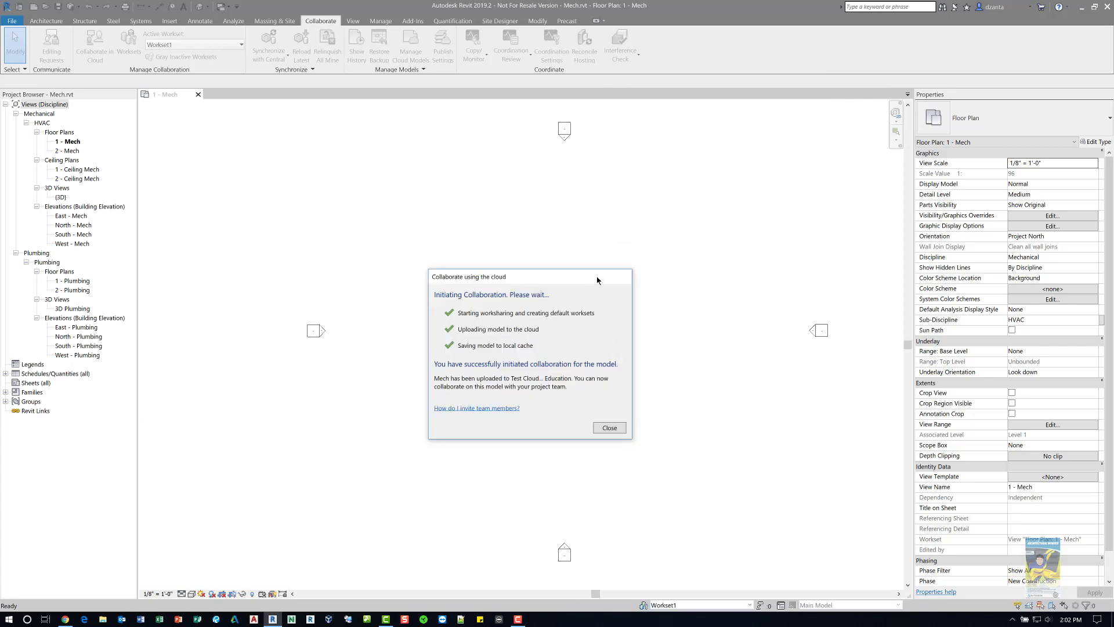
Dismiss the cloud upload report and save the Mech model
left_click_drag(597, 280, 613, 269)
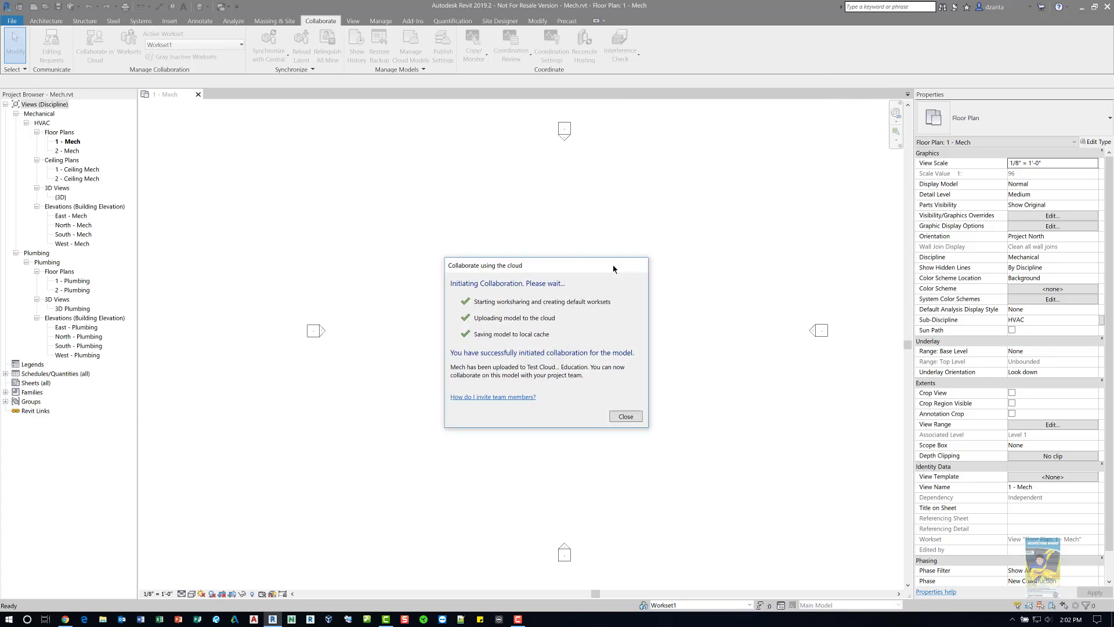
left_click(625, 416)
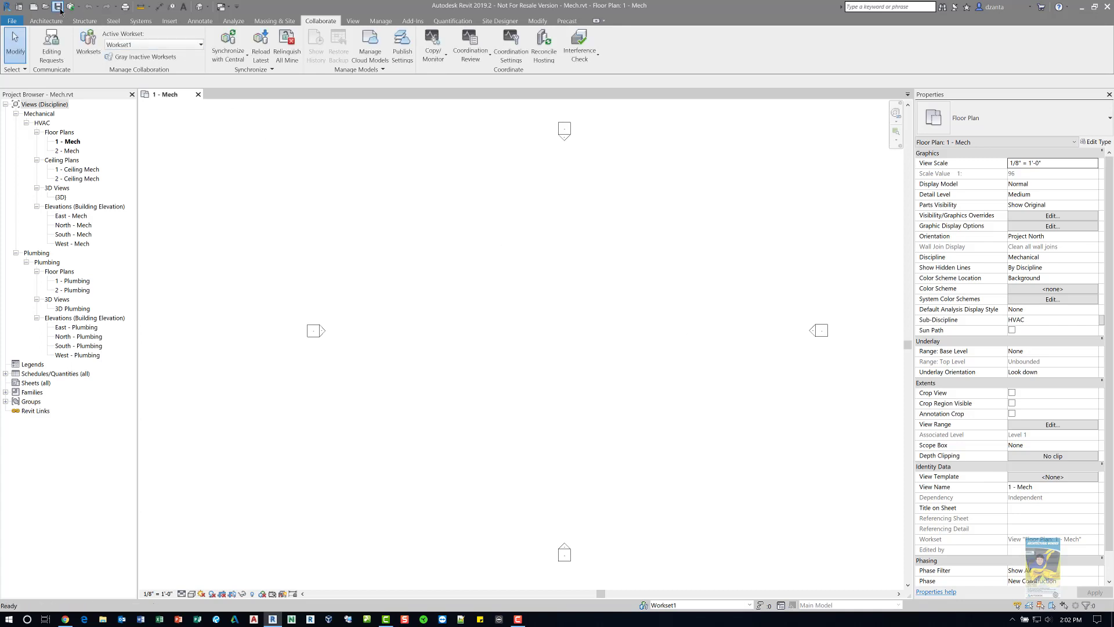
left_click(59, 8)
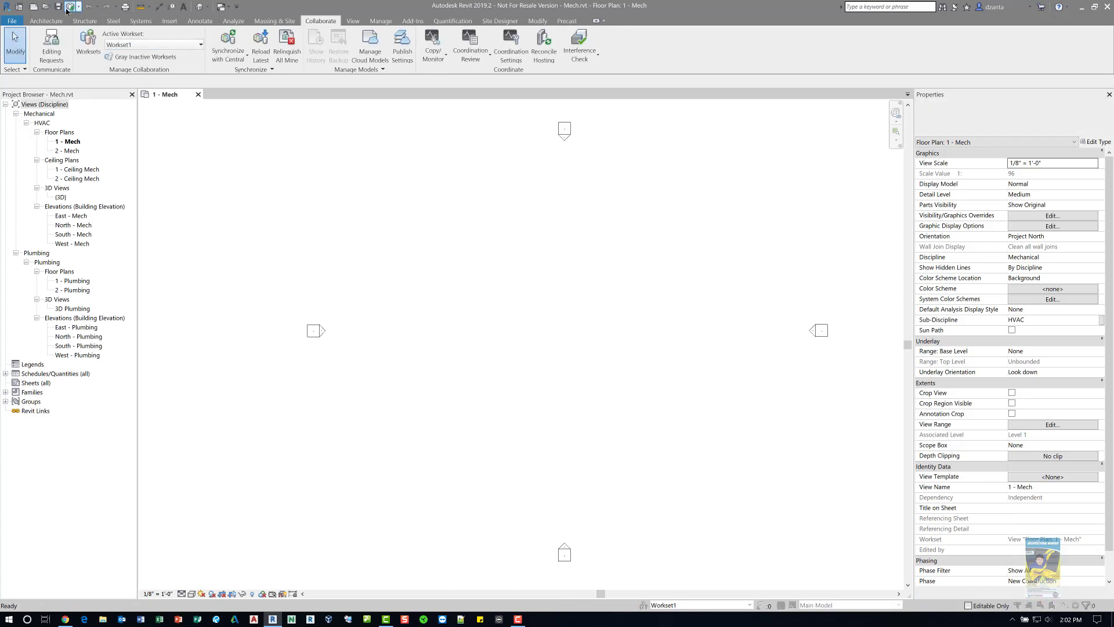
left_click(531, 373)
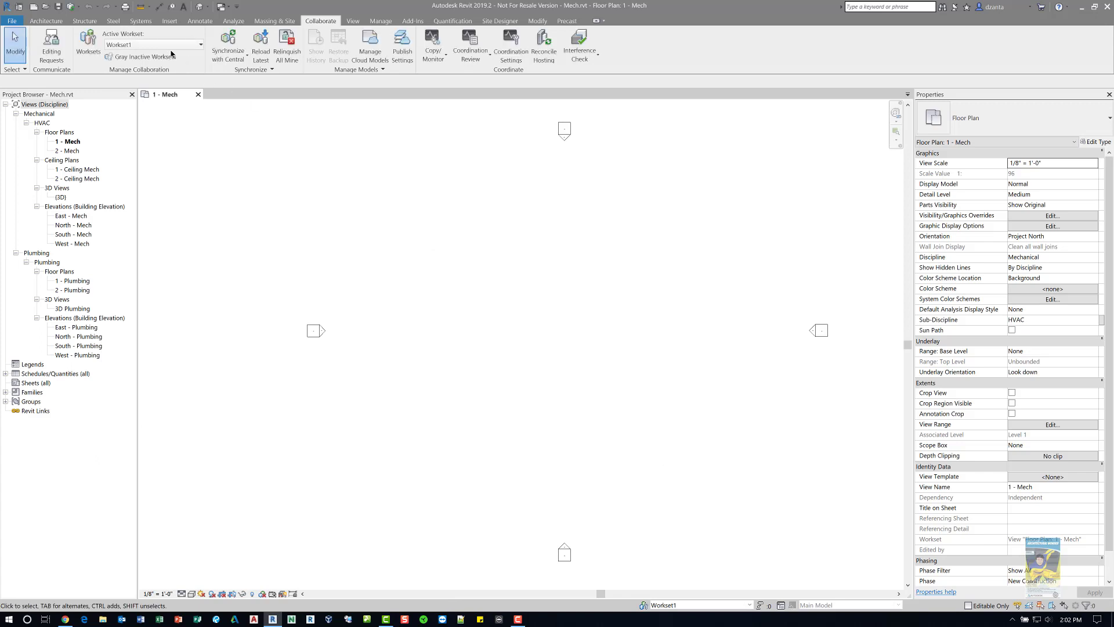
Link archmodel.rvt from Project Files > 3. Designs > Arch into the Mech model with Auto - Origin to Origin positioning
left_click(170, 20)
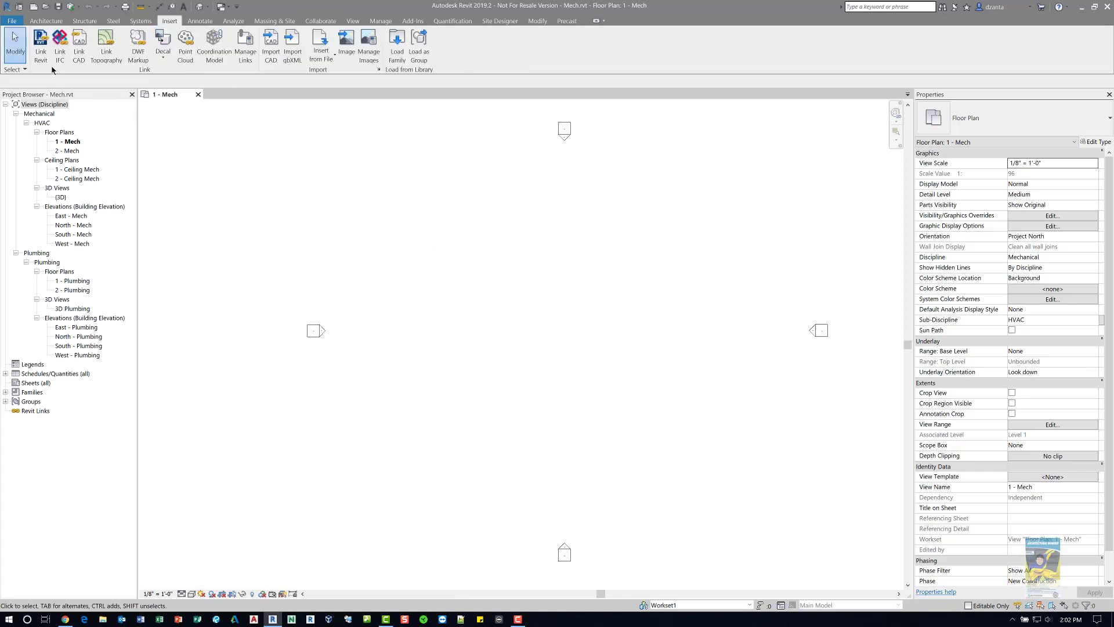
left_click(42, 49)
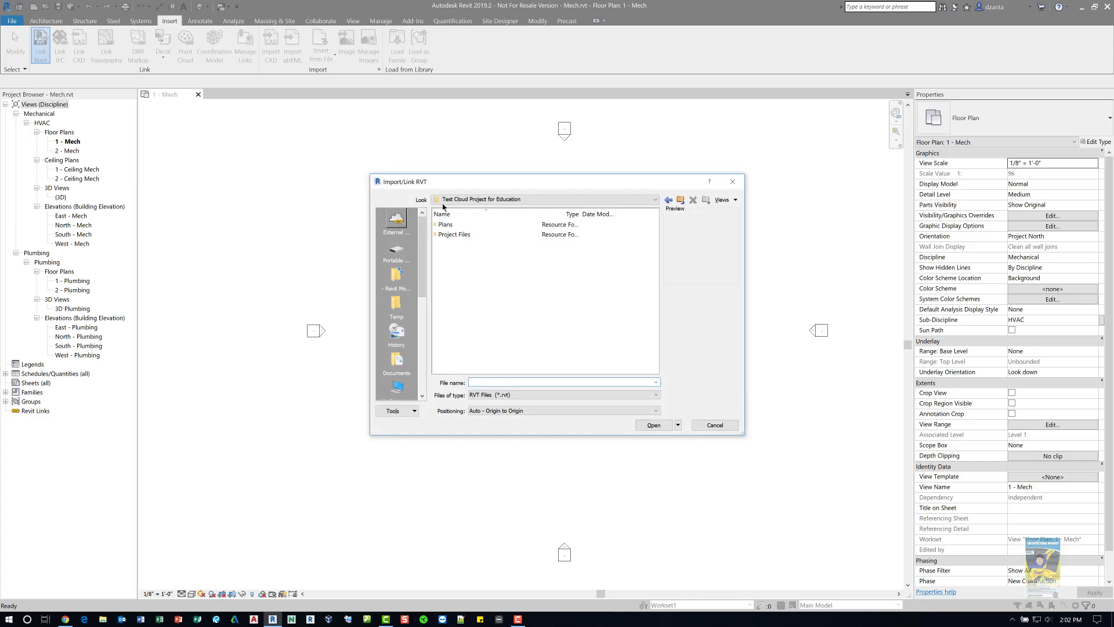
double_click(451, 235)
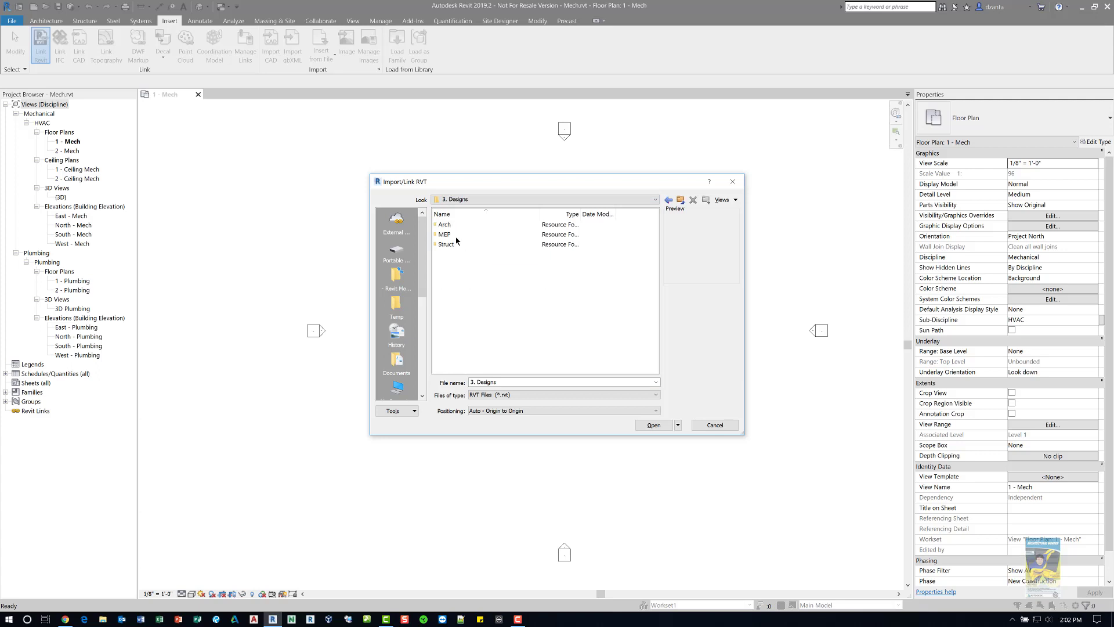
left_click(444, 224)
left_click(454, 225)
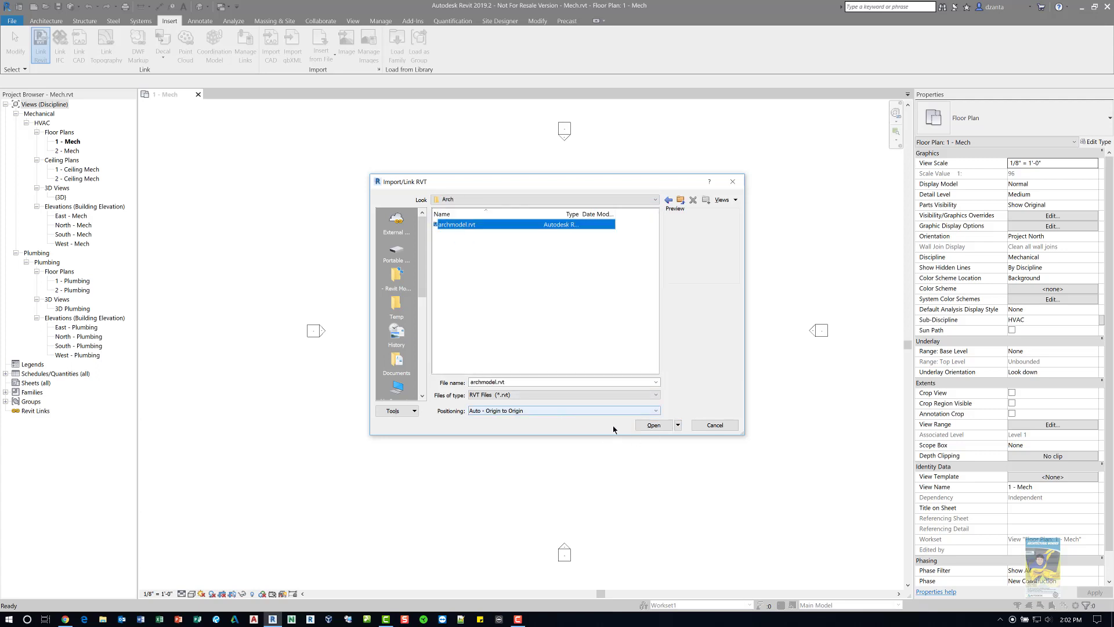
left_click(652, 426)
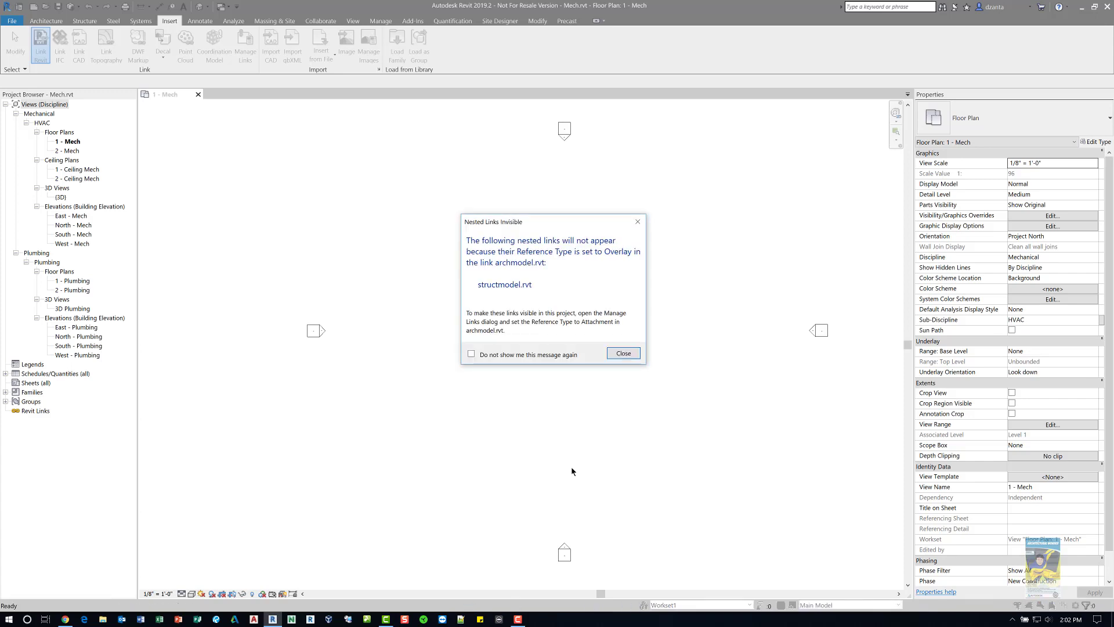
left_click(623, 353)
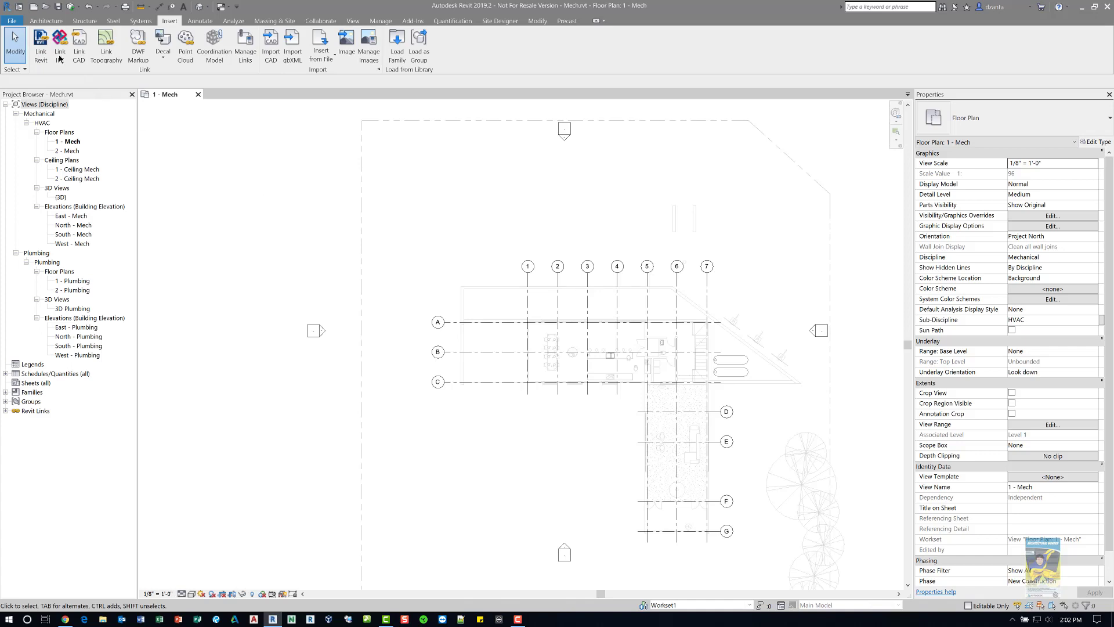
Link structmodel.rvt from the 3. Designs > Struct folder into the Mech model with Auto - Origin to Origin positioning
left_click(40, 46)
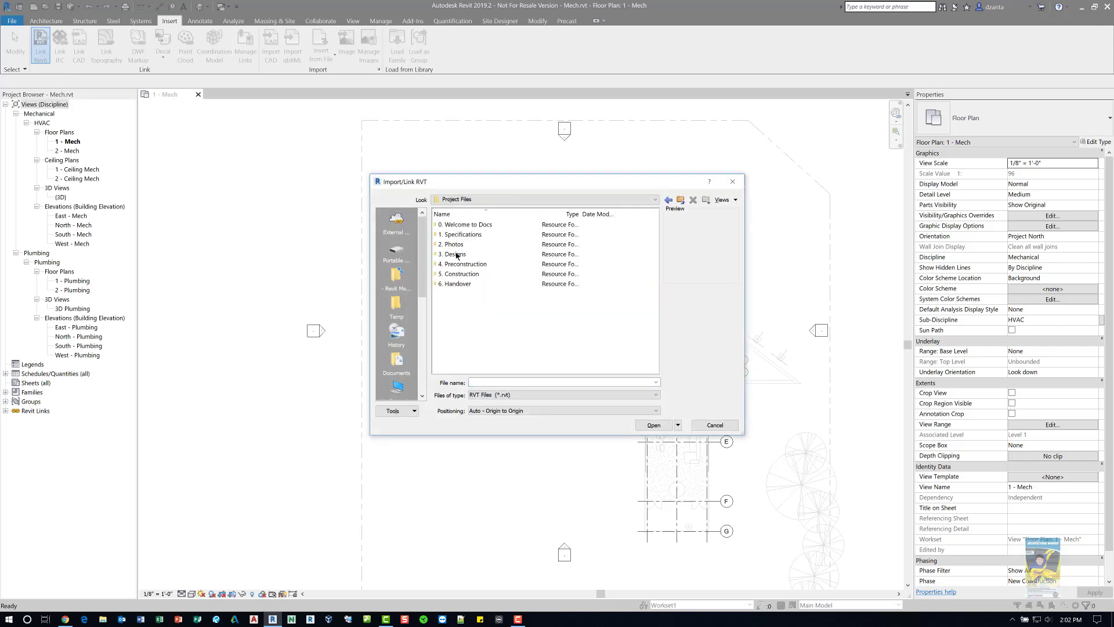
double_click(456, 254)
left_click(456, 246)
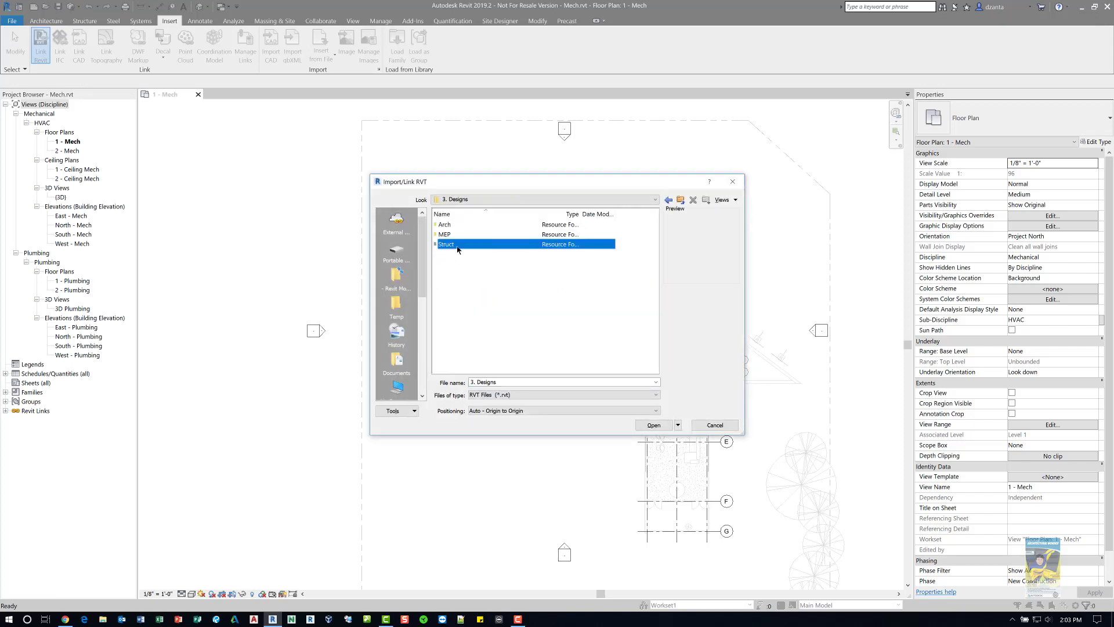
double_click(457, 246)
left_click(464, 225)
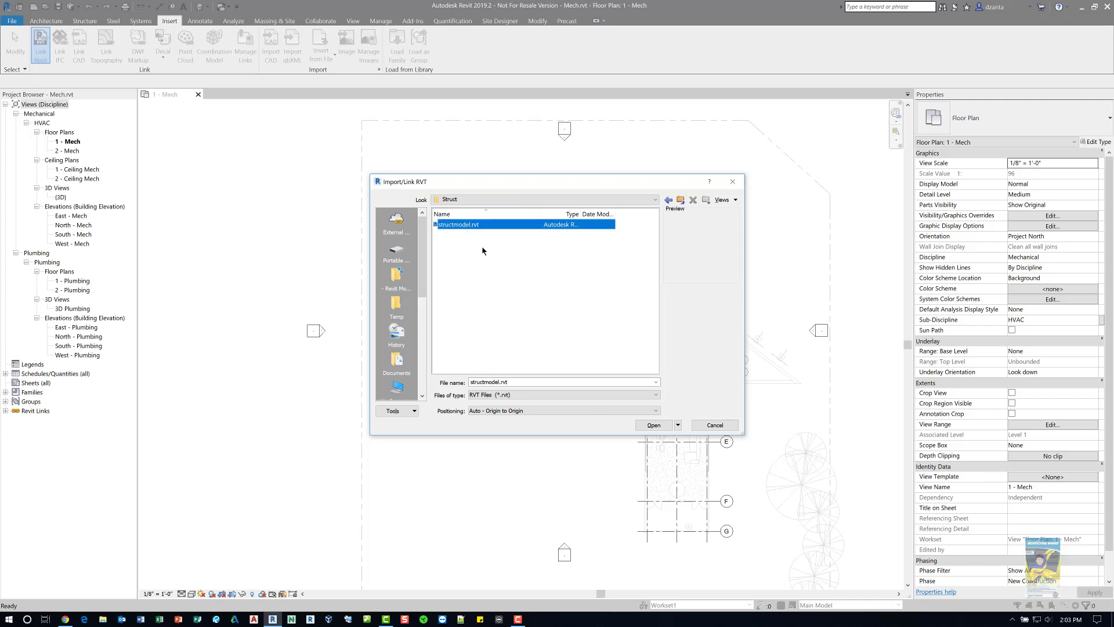
left_click(651, 426)
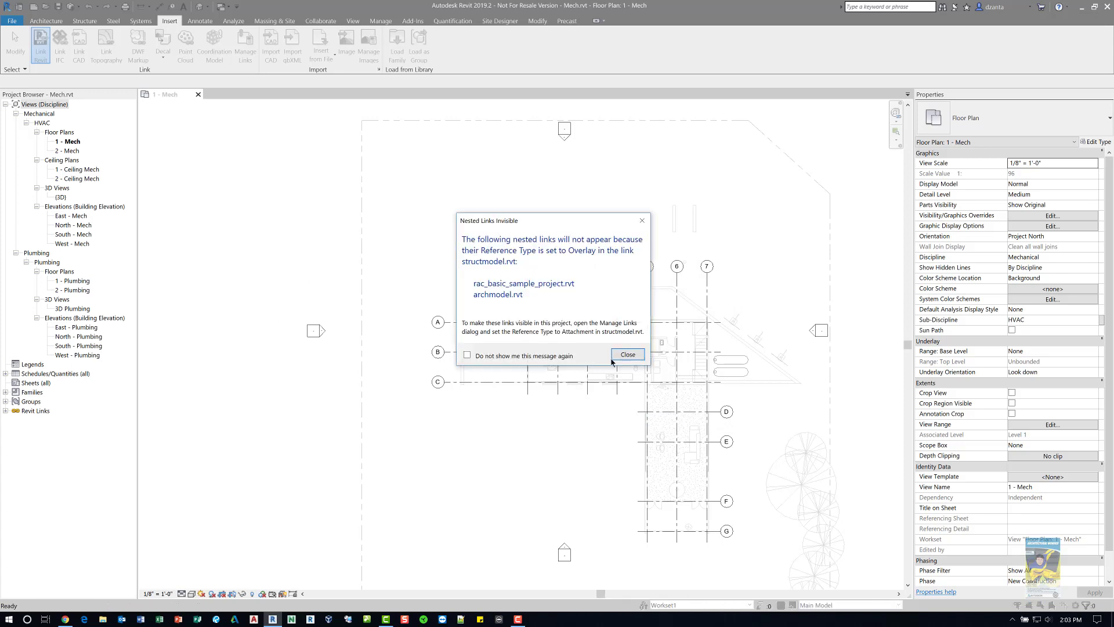
left_click(614, 356)
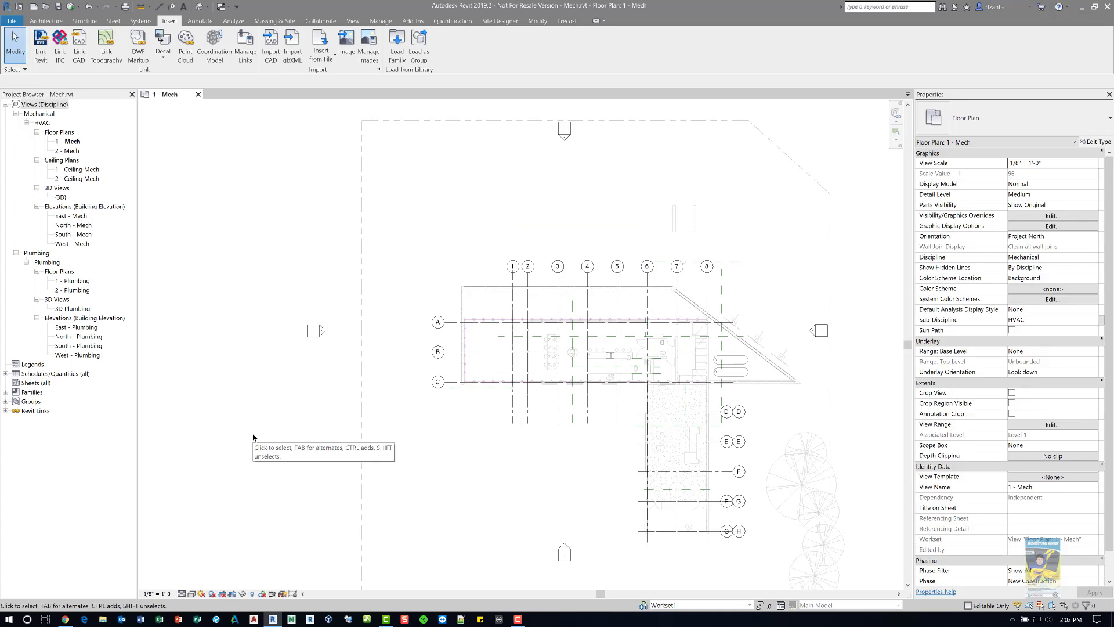
Open the default 3D view and hide the structmodel.rvt link through its Visibility/Graphic Overrides
key("z")
key("e")
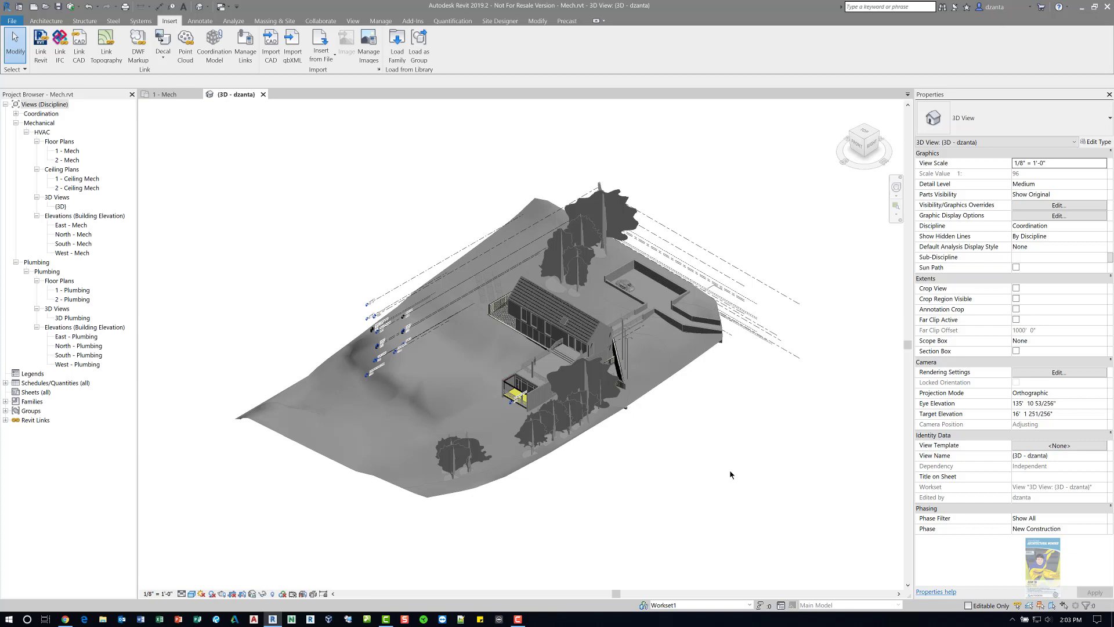
key("v")
key("v")
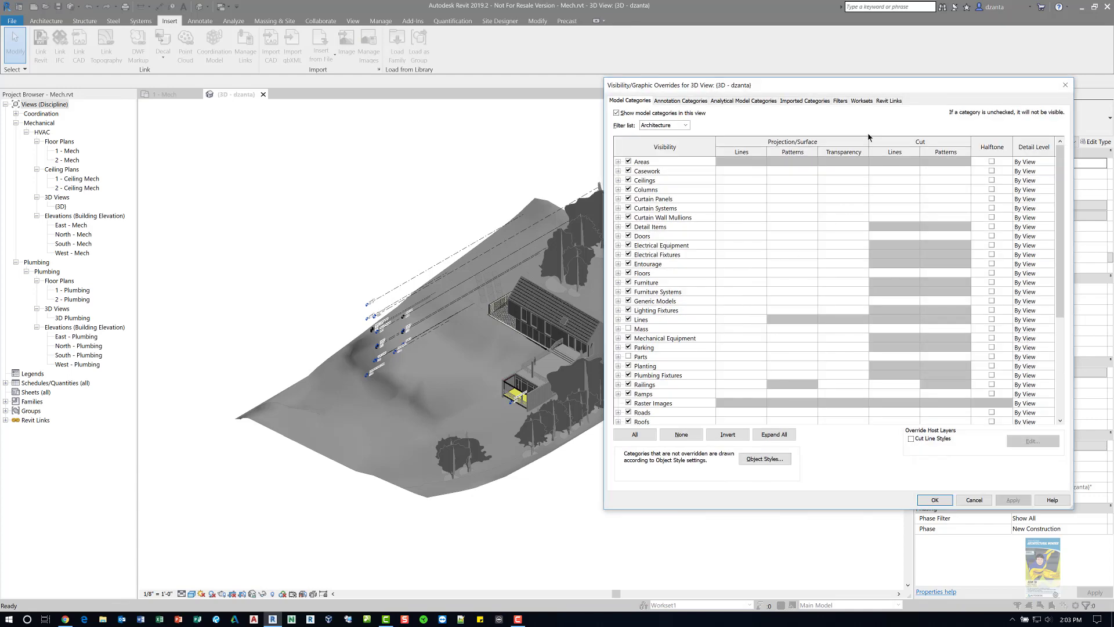
left_click(888, 101)
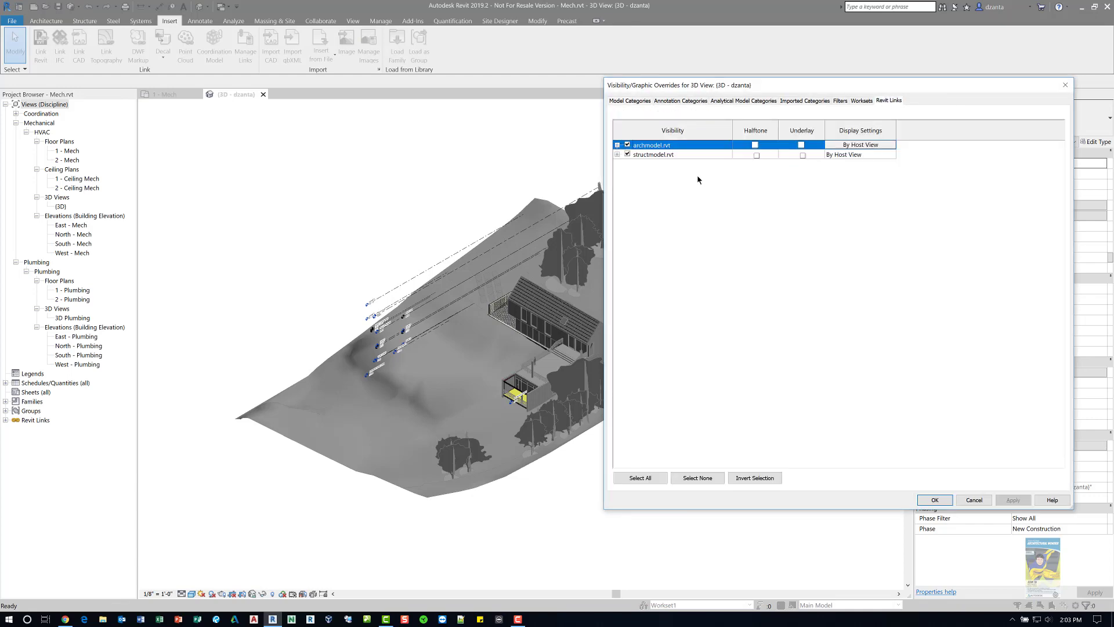
left_click(628, 155)
left_click(933, 499)
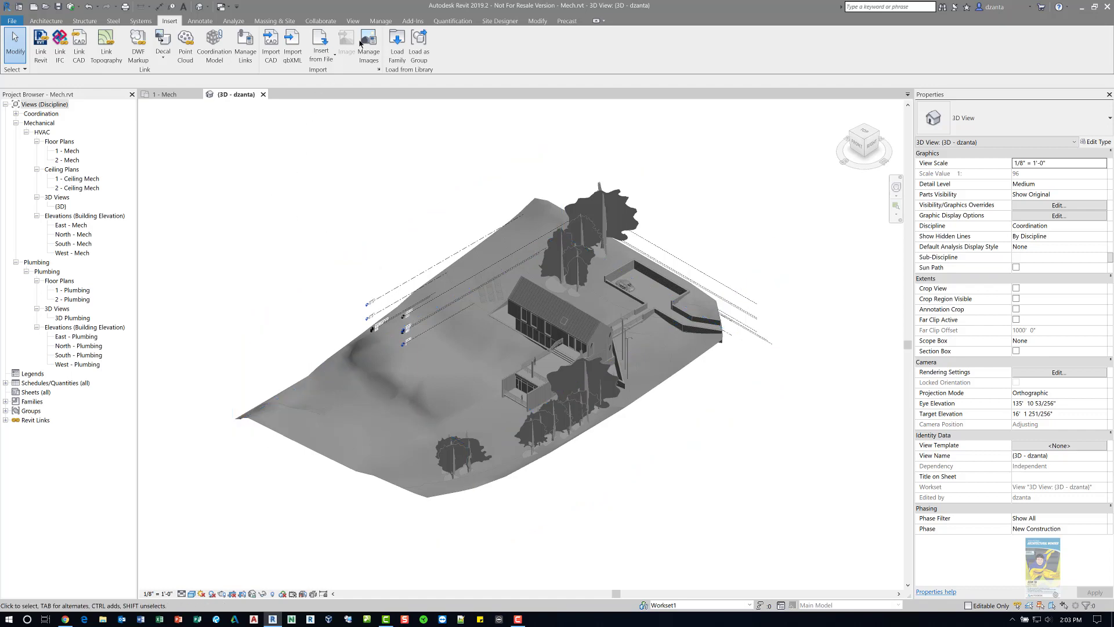
Start Copy/Monitor on the linked architectural model in the 3D view
left_click(336, 25)
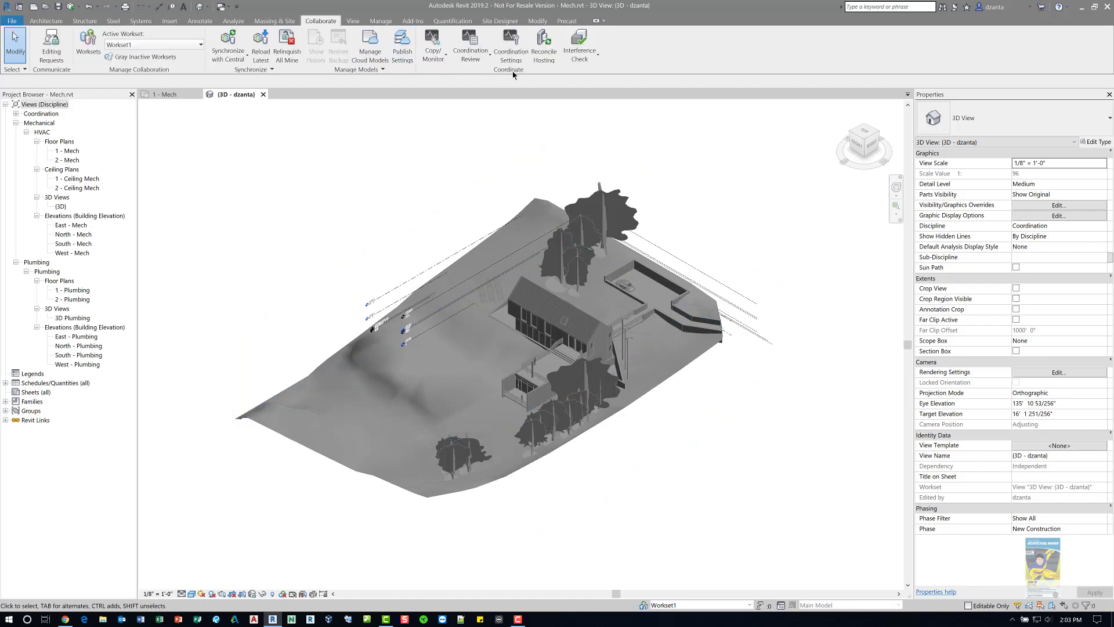
left_click(442, 59)
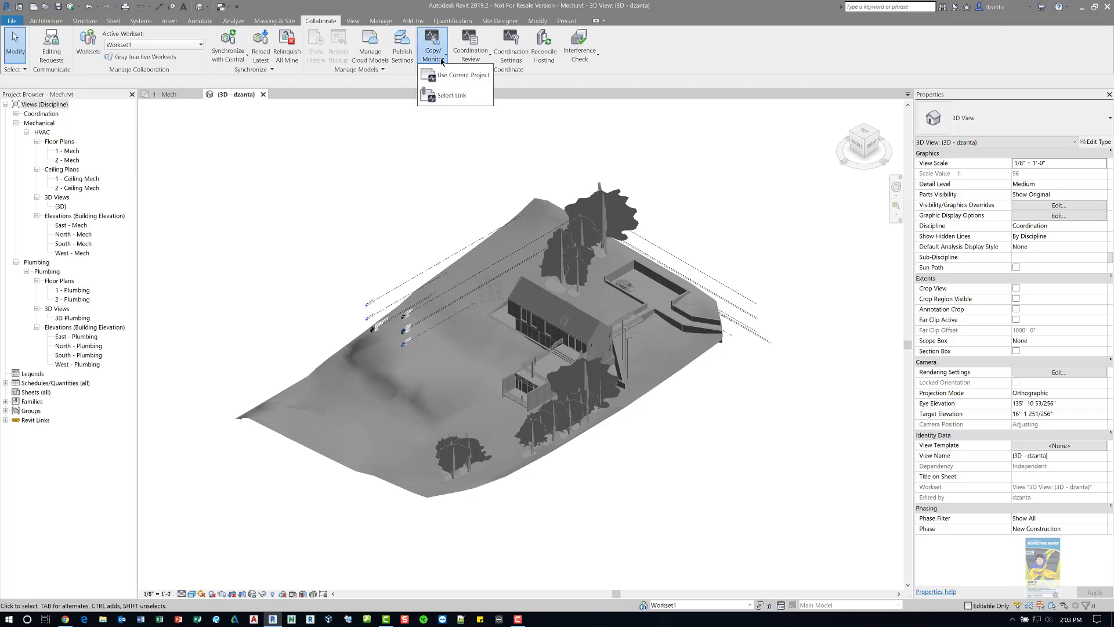
left_click(455, 96)
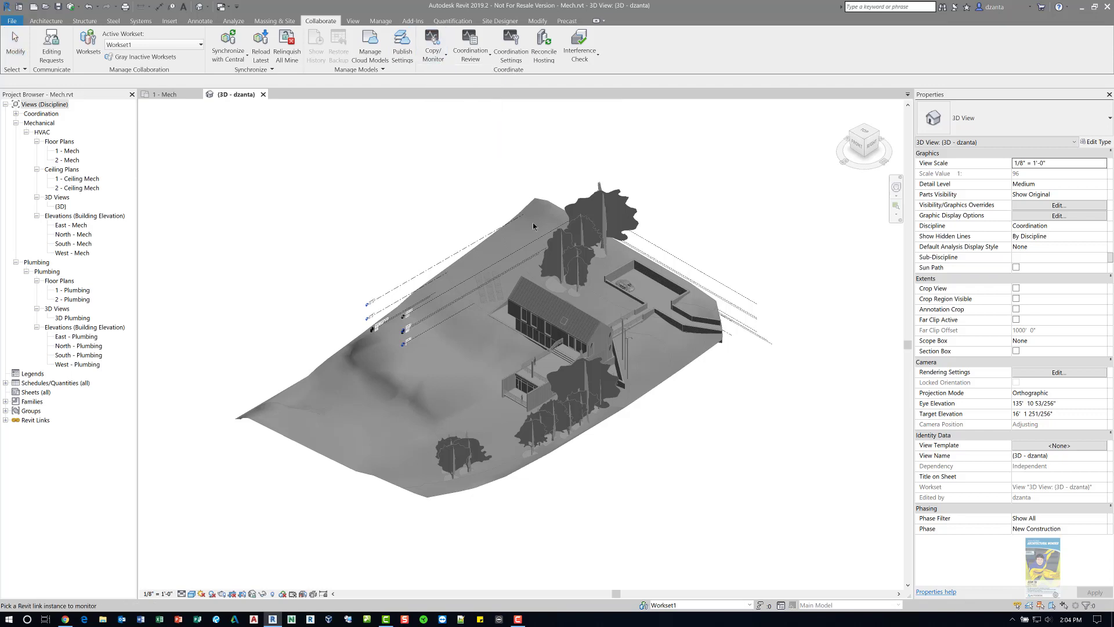
left_click(542, 269)
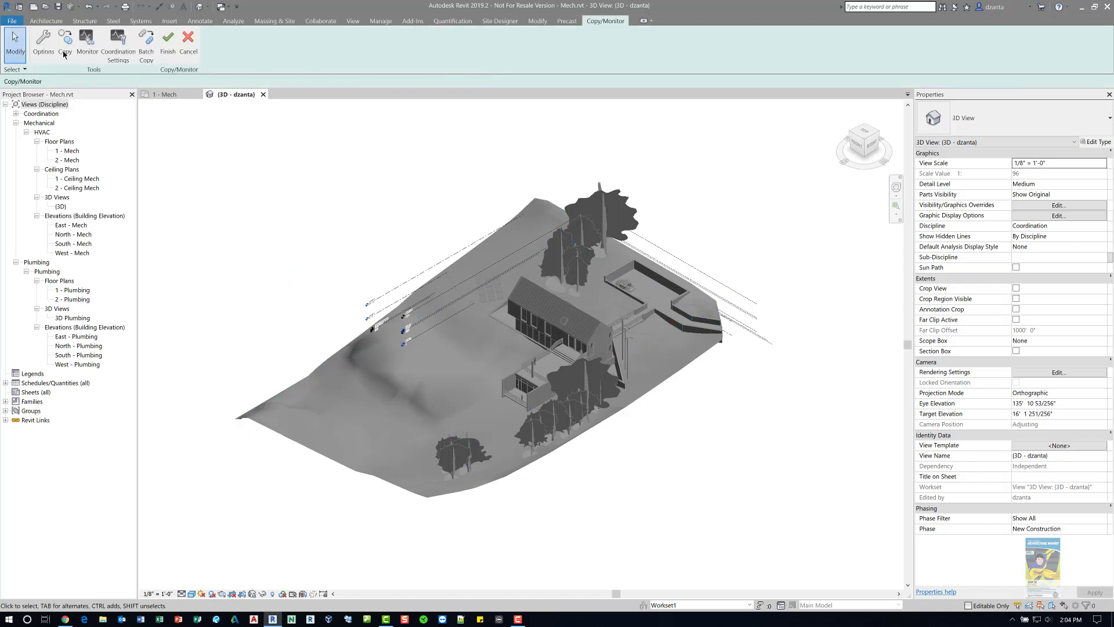
Review the Copy/Monitor options for the architectural link and set the Cavity wall_sliders wall type to Copy original Type
left_click(44, 51)
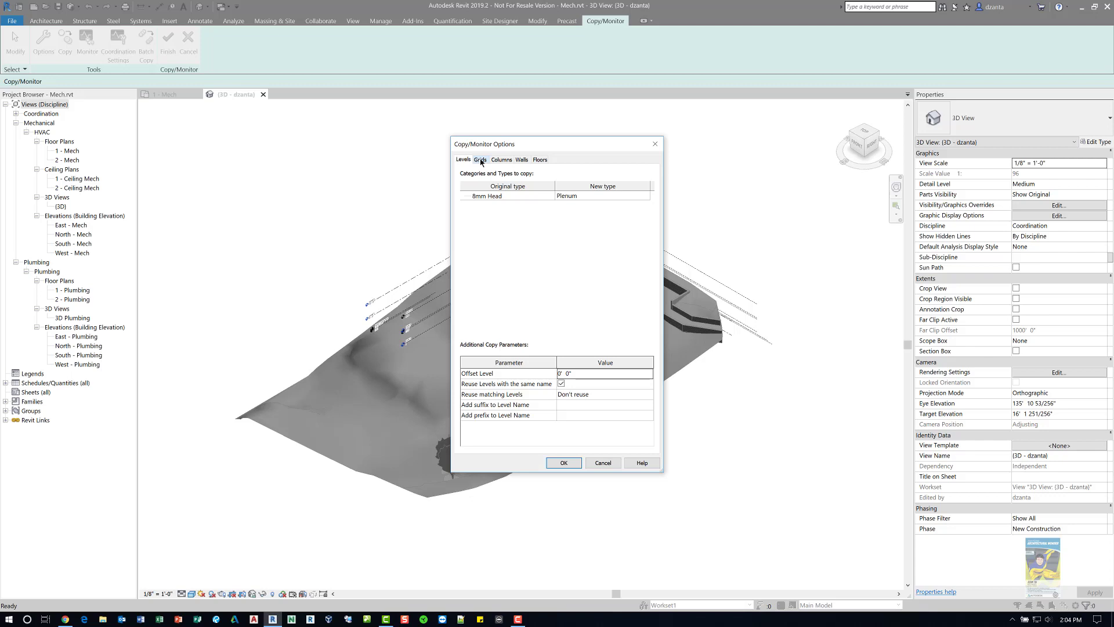
left_click(481, 161)
left_click(500, 161)
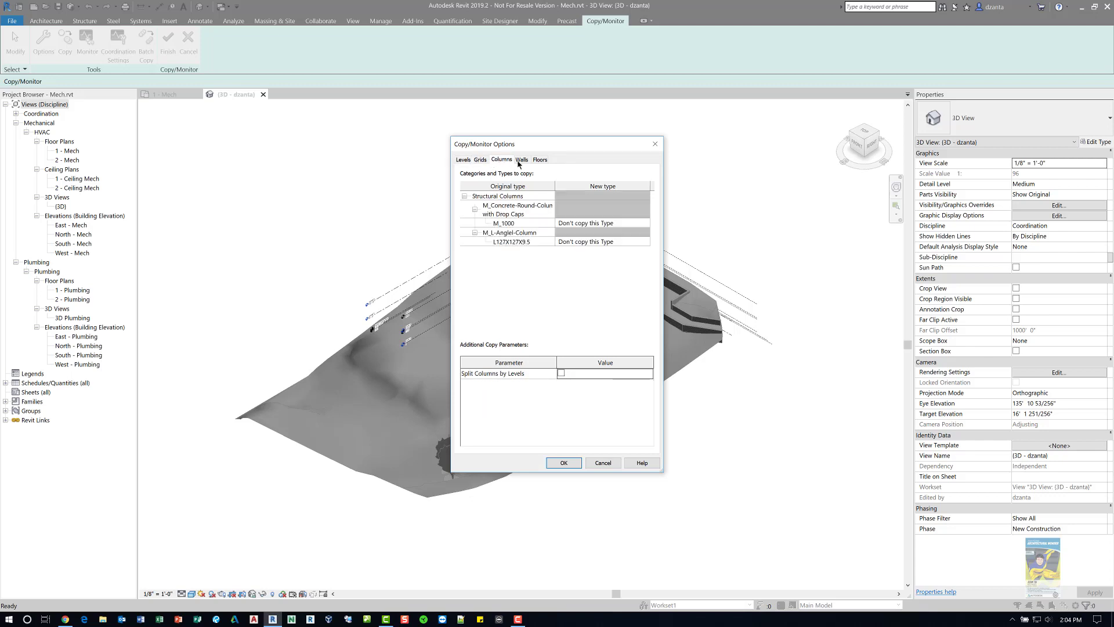
left_click(521, 160)
left_click(540, 160)
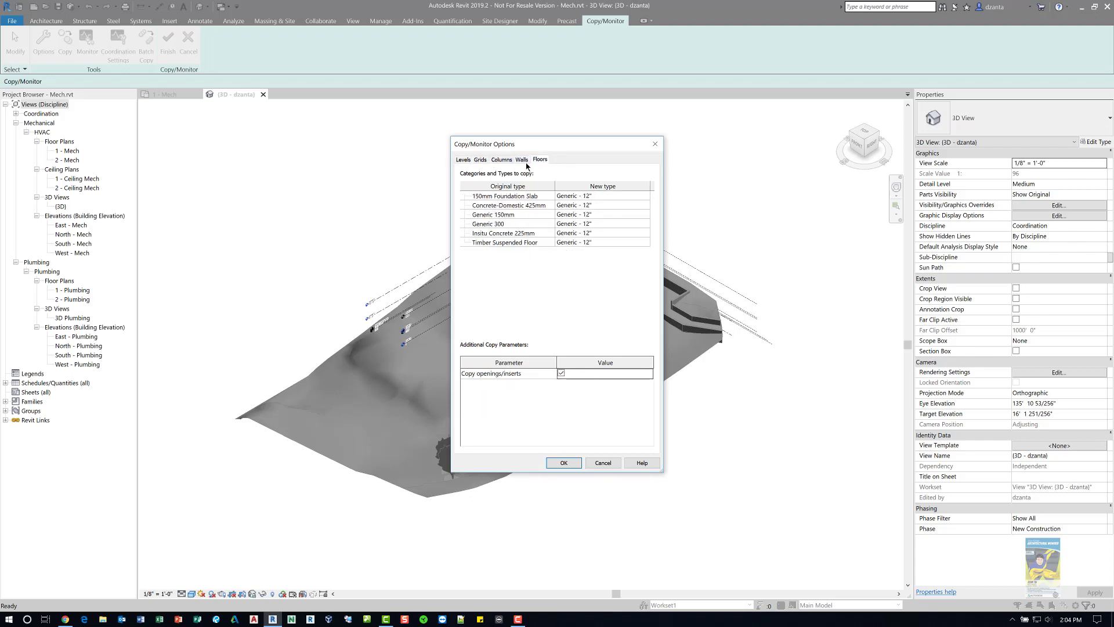
left_click(523, 161)
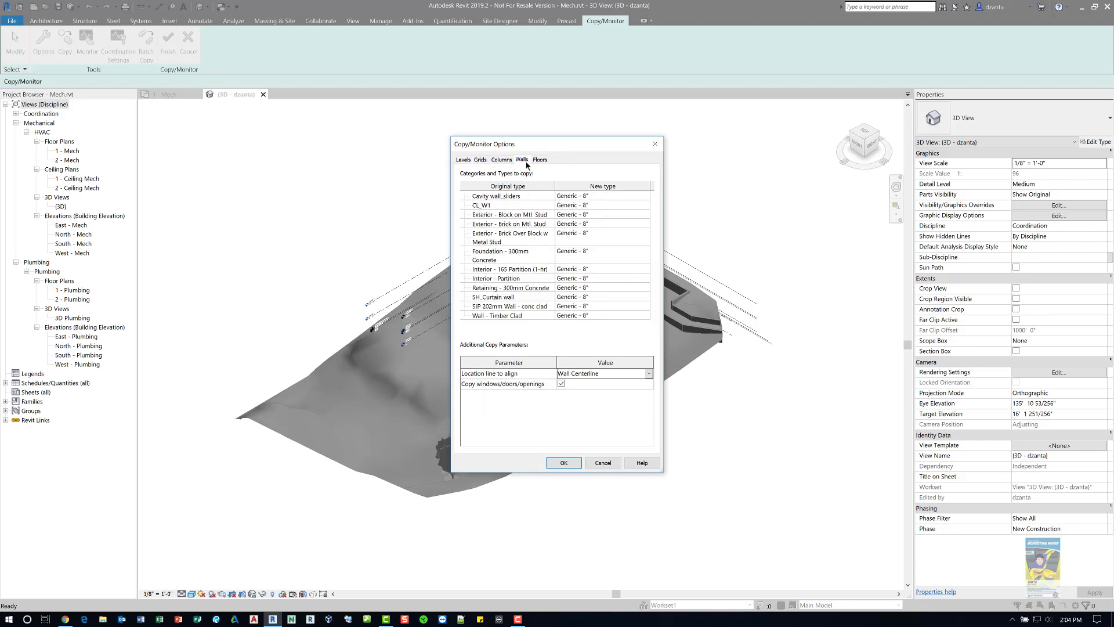
left_click(647, 196)
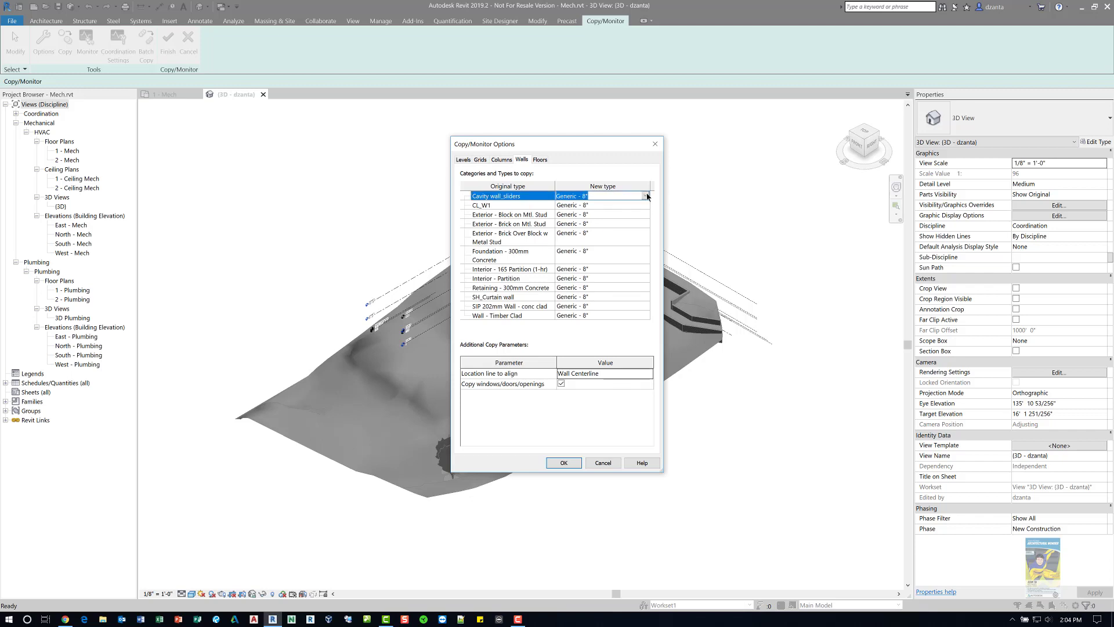
left_click(647, 196)
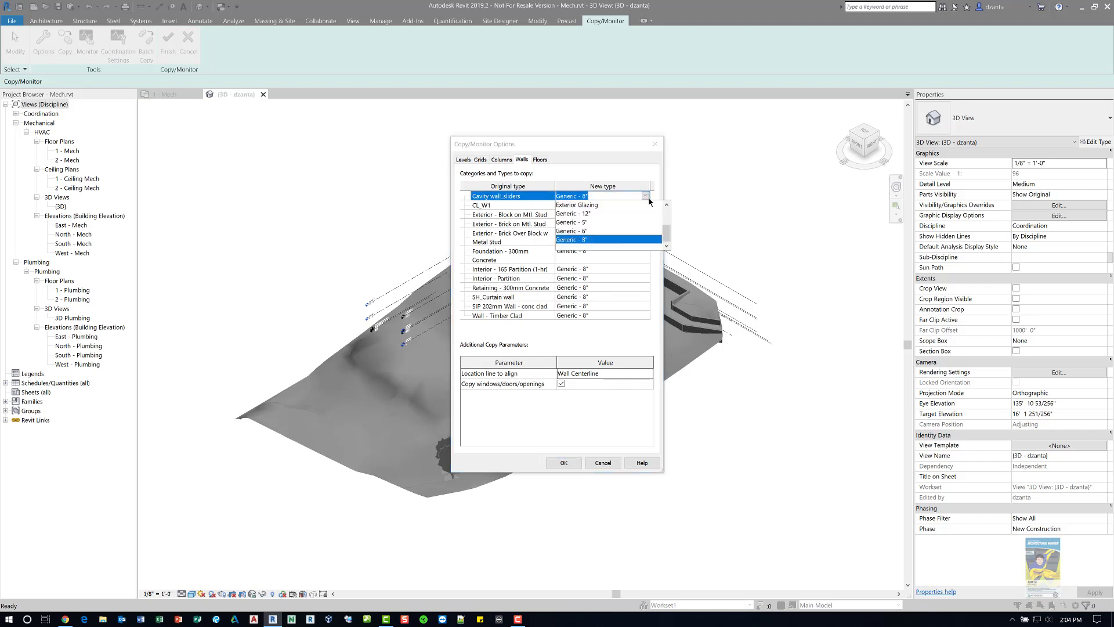
scroll(639, 217, "up", 2)
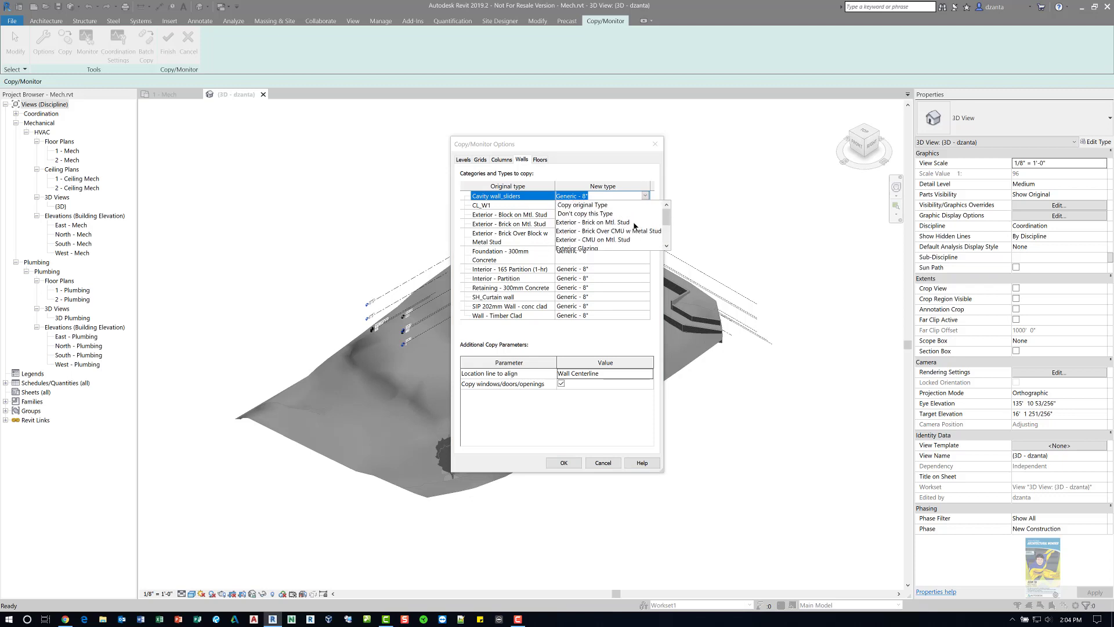
left_click(609, 205)
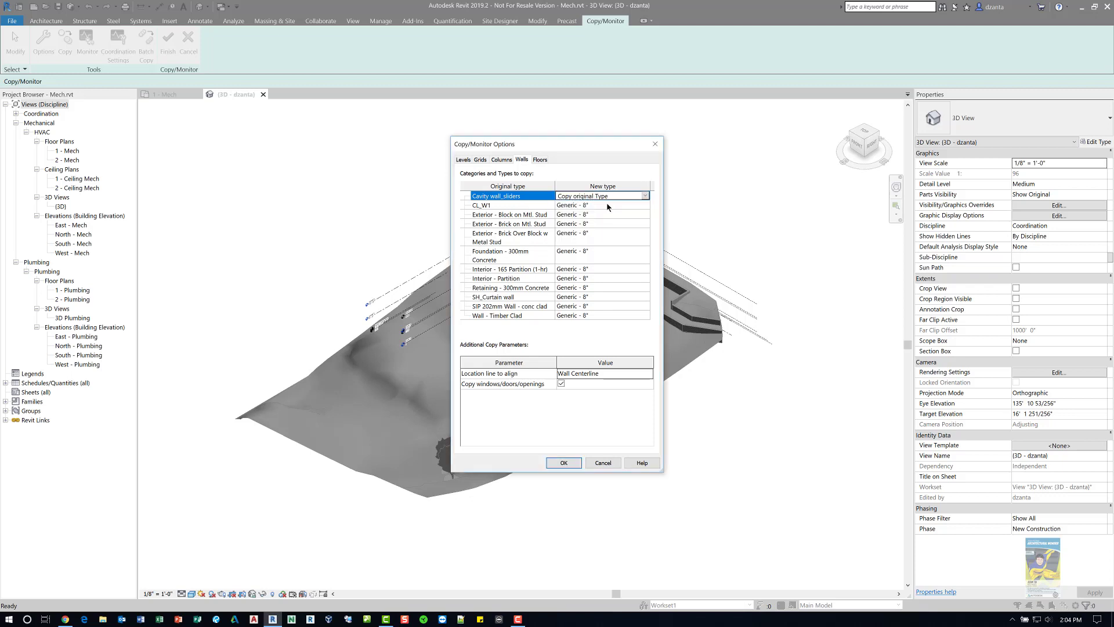
Set the CL_W1 and Exterior - Block on Mtl. Stud wall types to Copy original Type
left_click(647, 206)
left_click(644, 205)
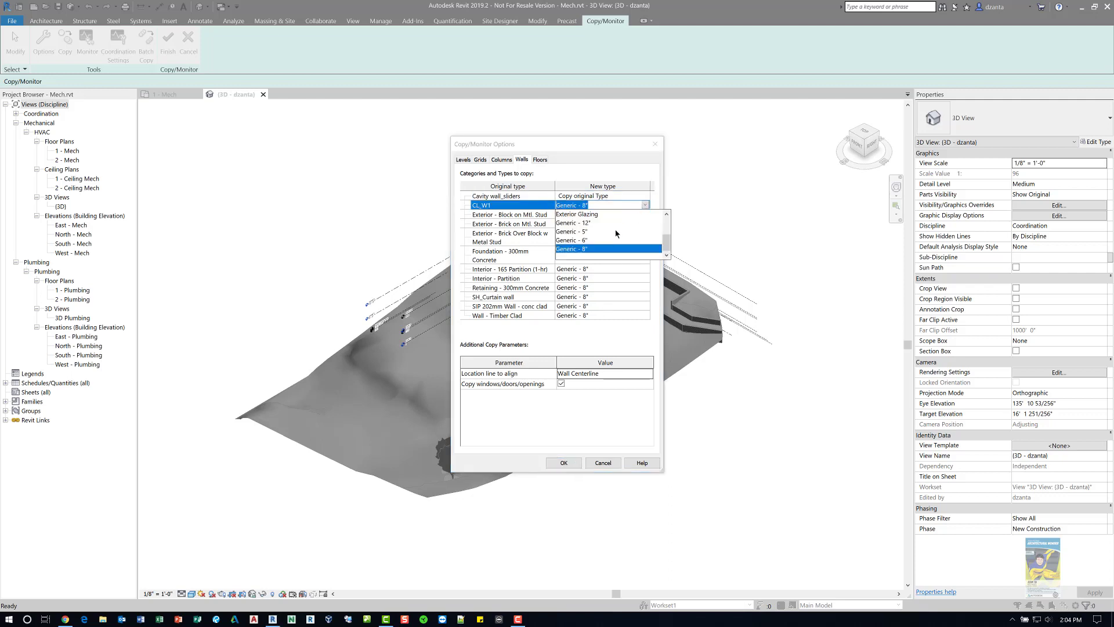
scroll(621, 232, "up", 2)
left_click(583, 214)
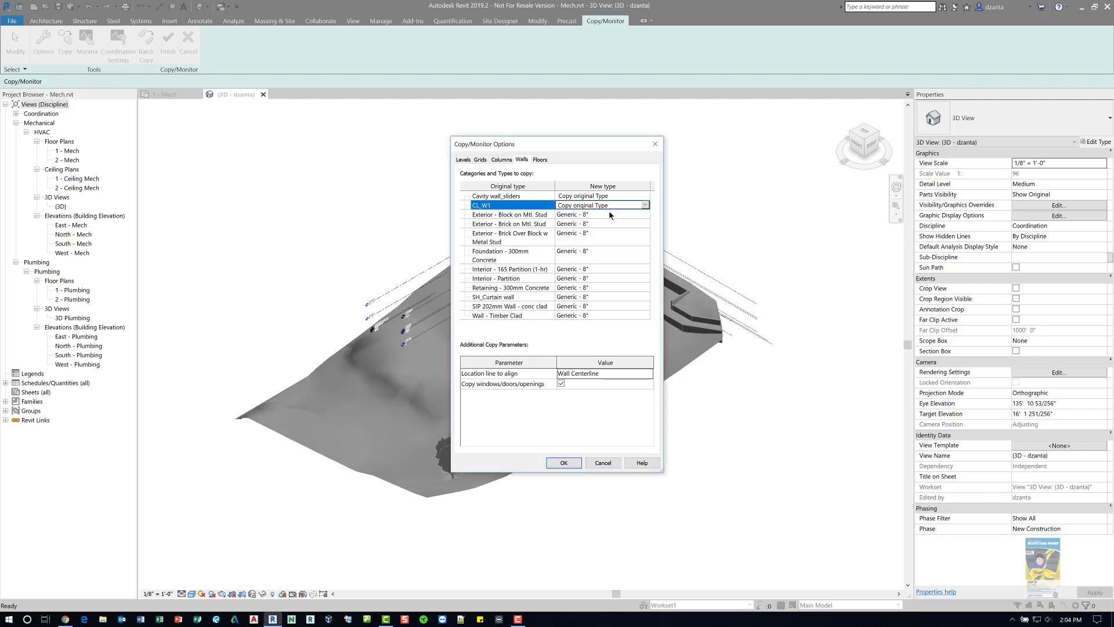
left_click(647, 214)
left_click(645, 215)
scroll(641, 226, "up", 2)
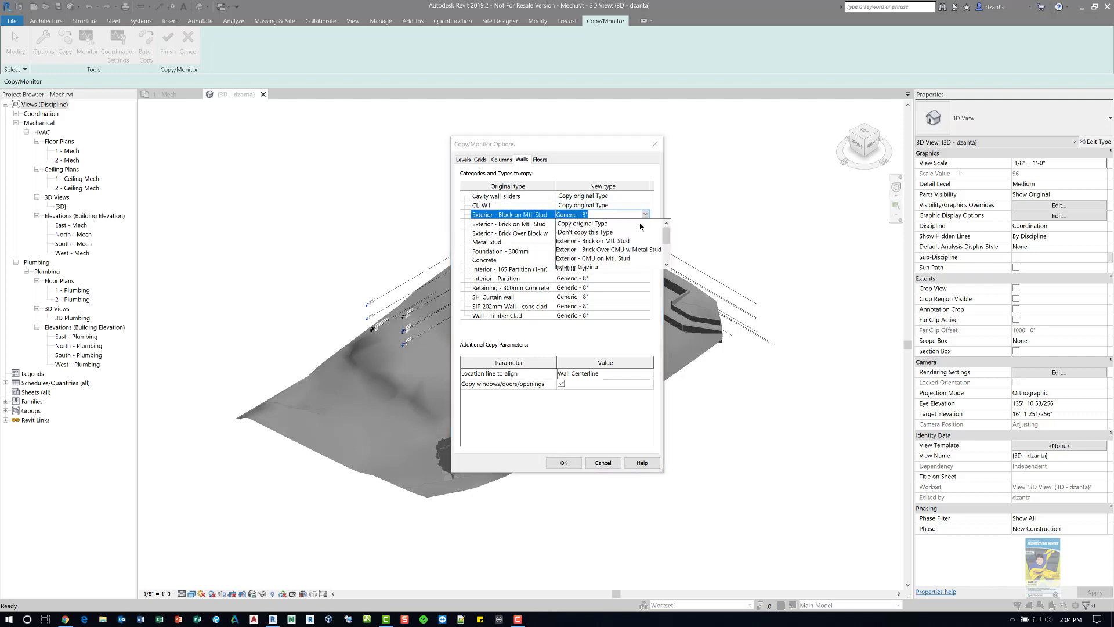
left_click(641, 225)
Map the Exterior - Brick on Mtl. Stud walls to the host type of the same name and accept the Copy/Monitor options
left_click(643, 224)
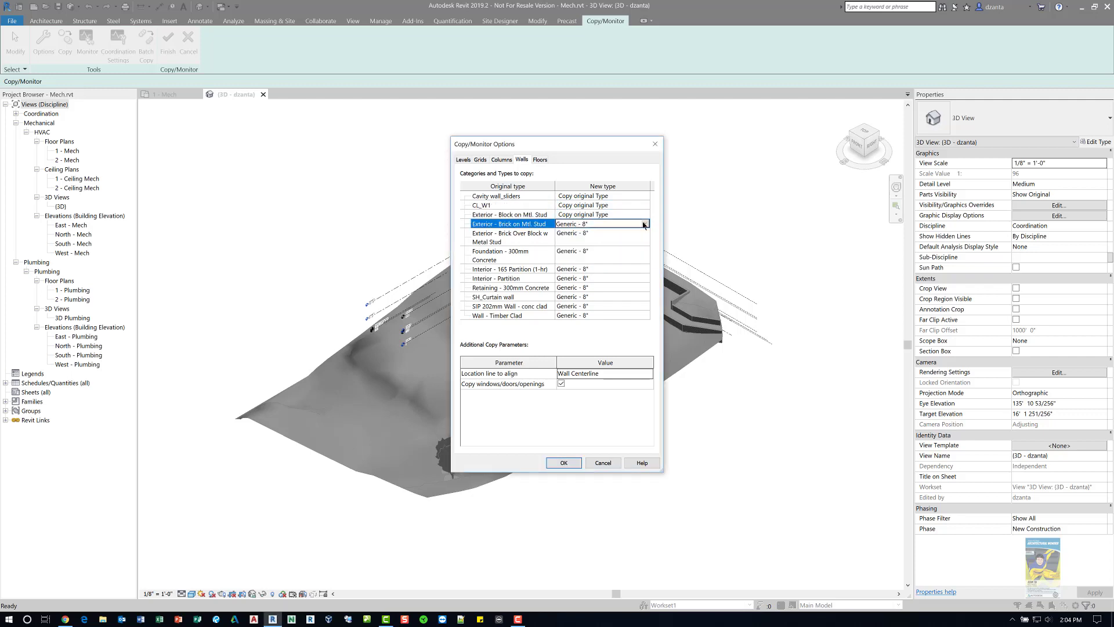
left_click(645, 224)
scroll(624, 241, "up", 2)
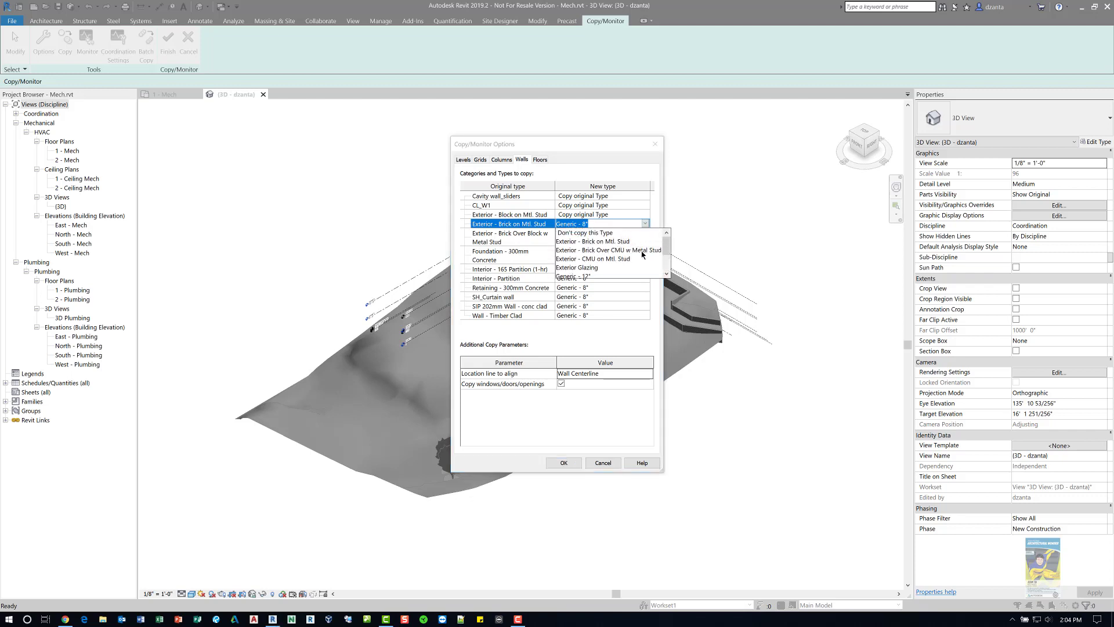
left_click(622, 241)
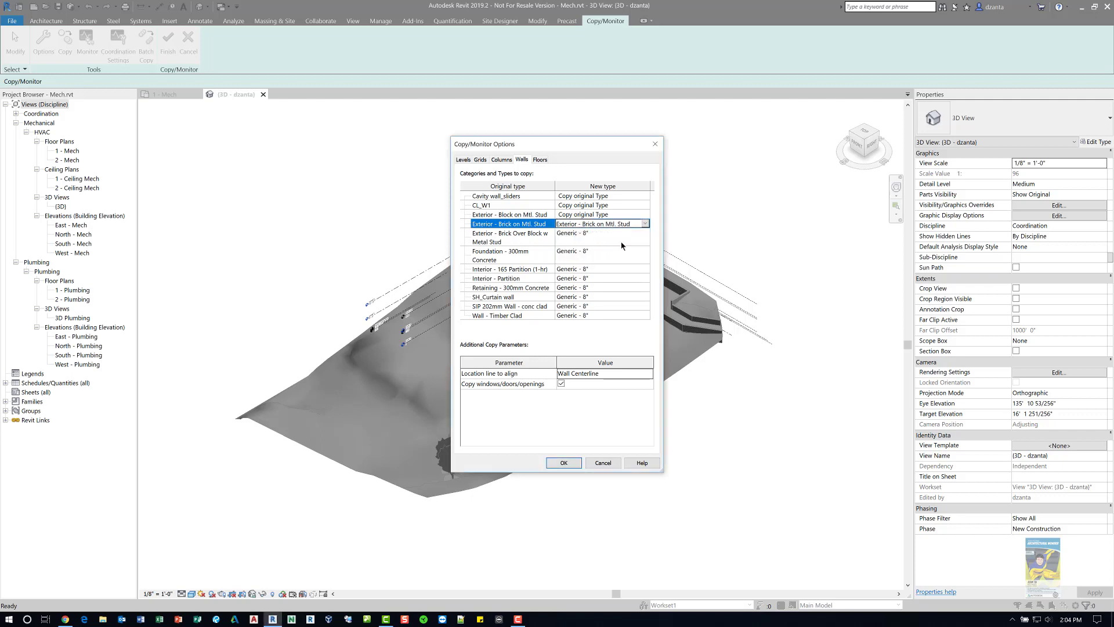
left_click(538, 161)
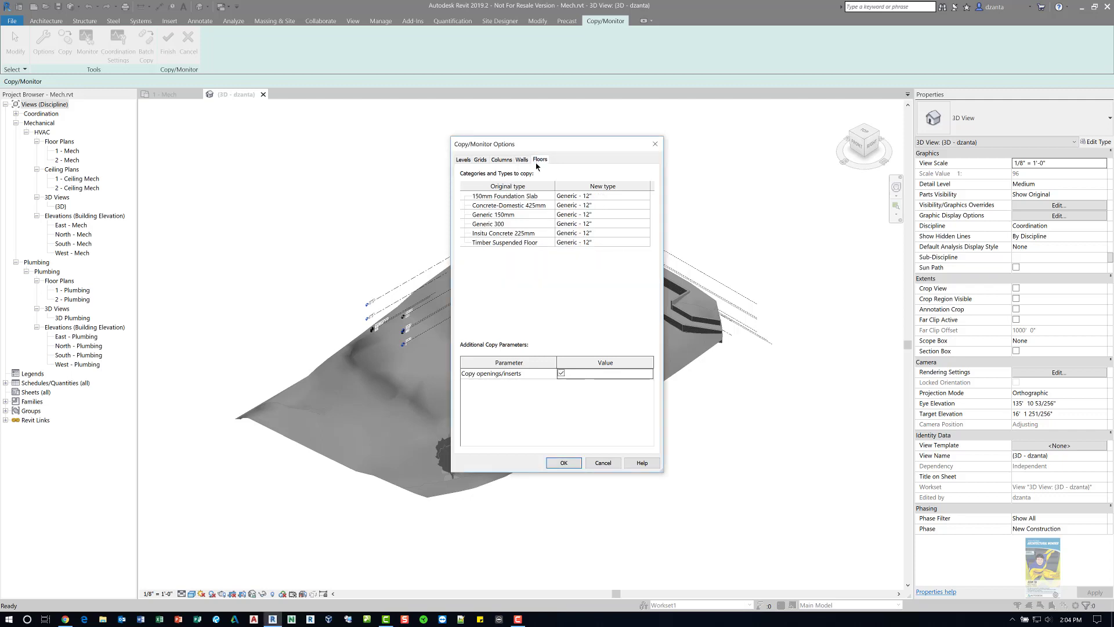
left_click(563, 462)
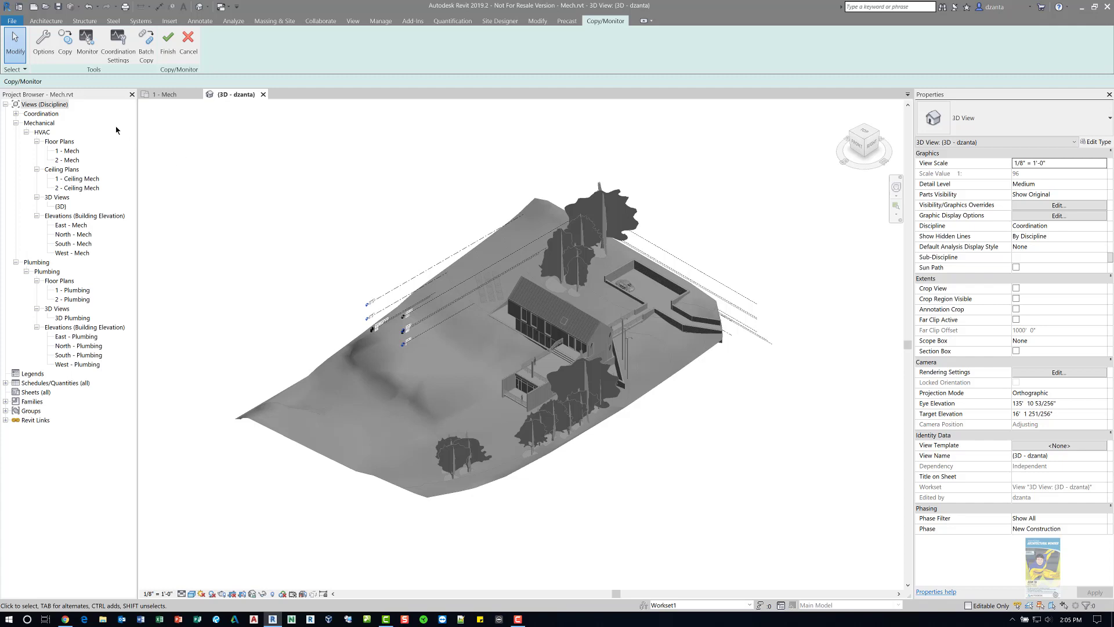
Copy multiple elements from the architectural link, selecting the whole building and site in the 3D view
left_click(67, 54)
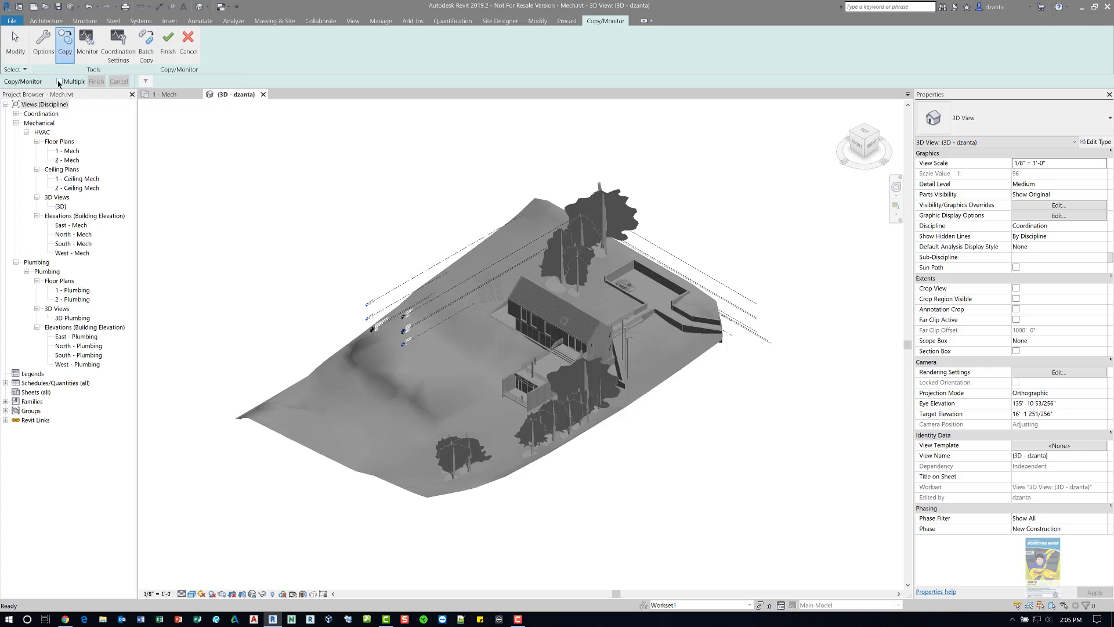
left_click(59, 81)
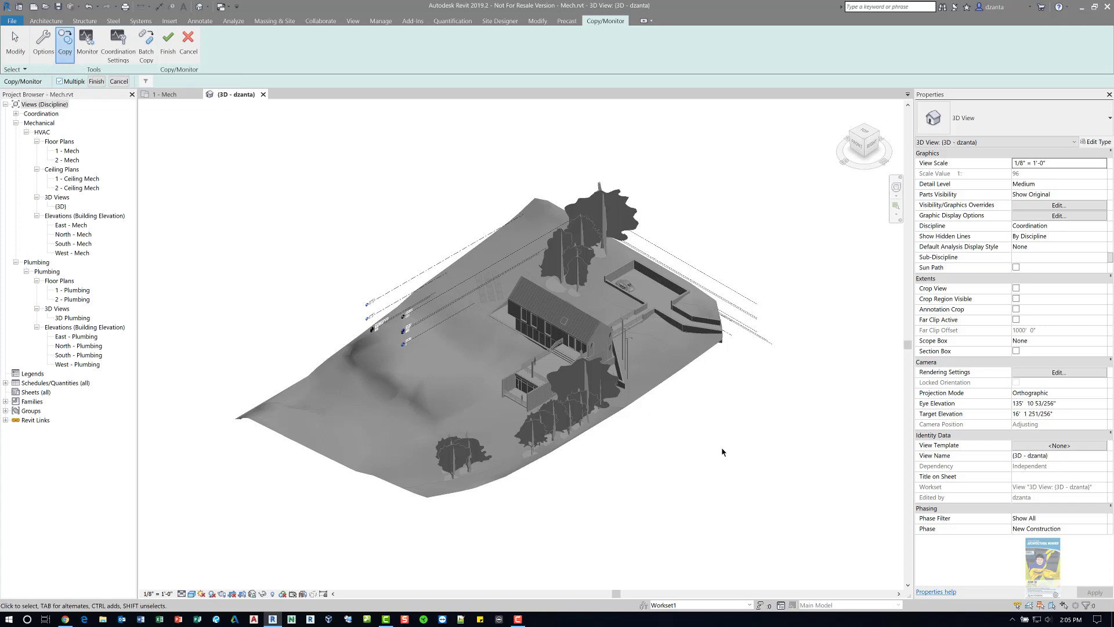
left_click_drag(799, 500, 308, 170)
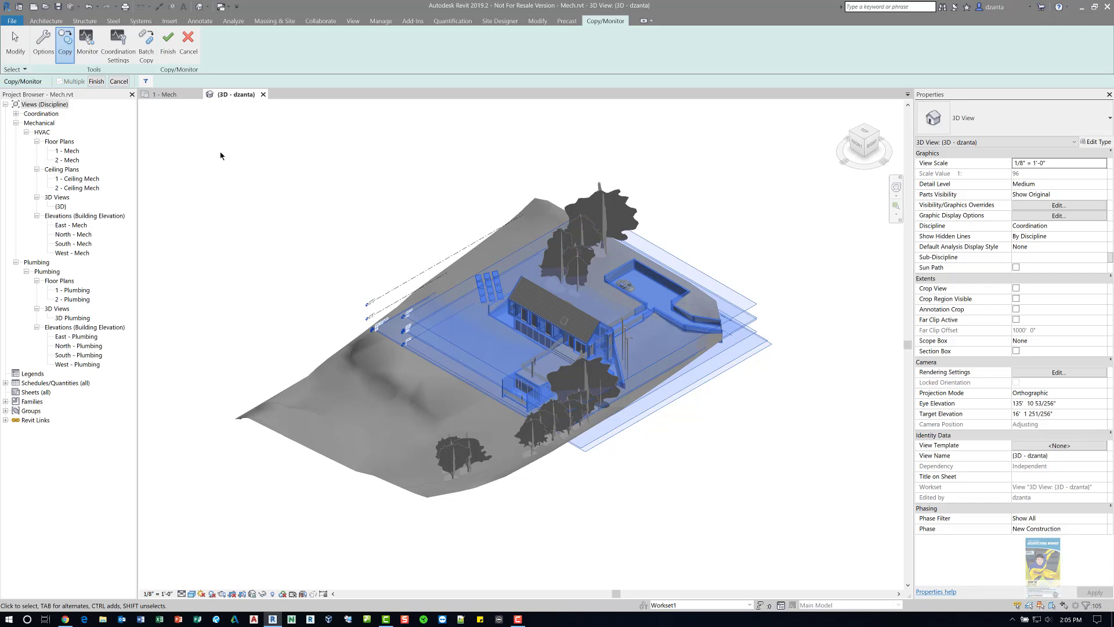
left_click(97, 81)
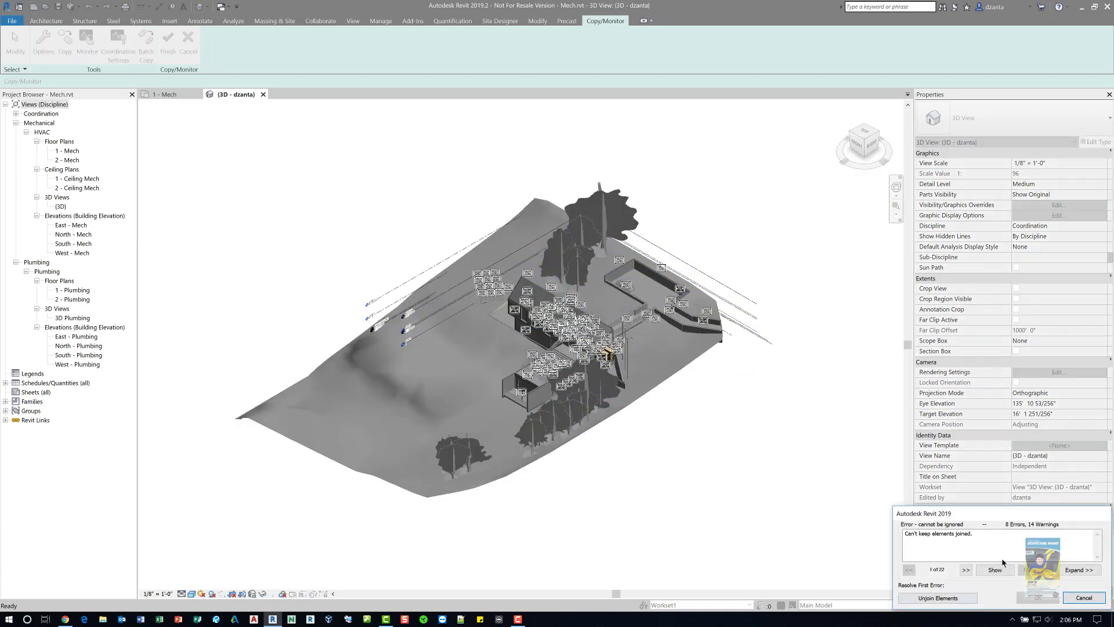
Resolve the copy errors by unjoining the elements and deleting the ones whose extrusion cannot be made, and clear the selection
left_click(942, 600)
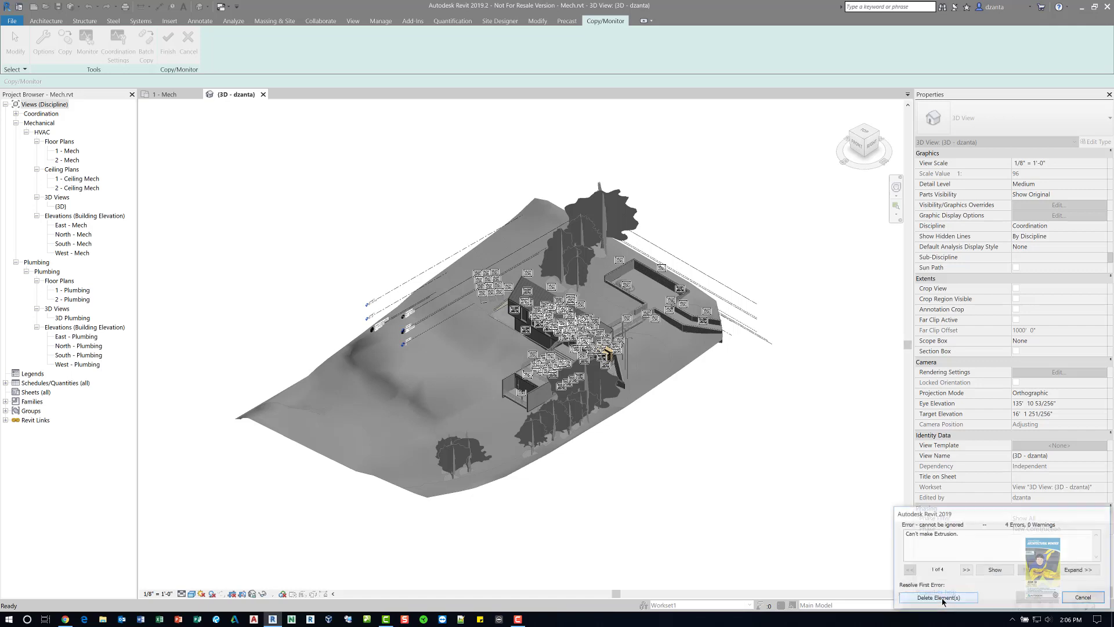
left_click(938, 599)
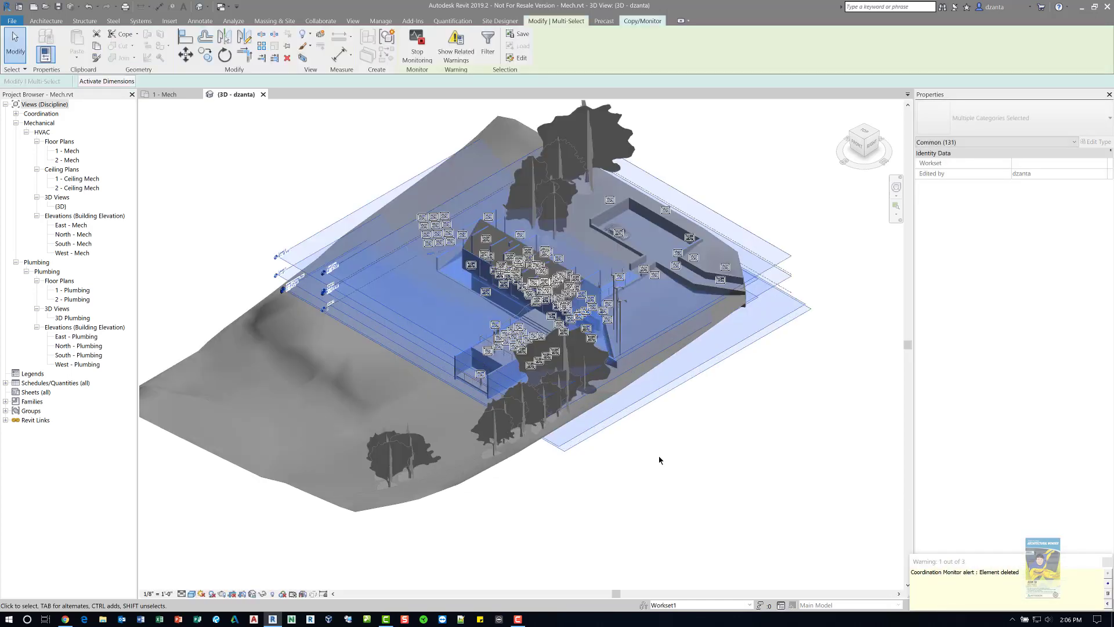
left_click(660, 456)
Inspect the copied gable wall beside the water tanks and finish the Copy/Monitor session
scroll(553, 271, "up", 5)
scroll(553, 271, "up", 3)
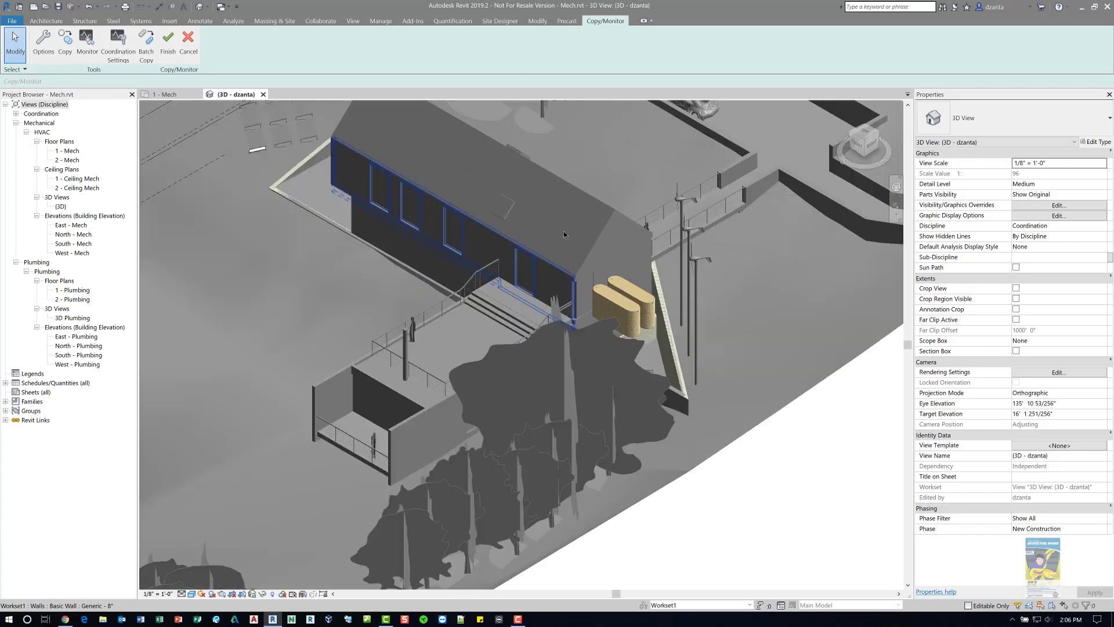
left_click(610, 219)
scroll(620, 255, "up", 4)
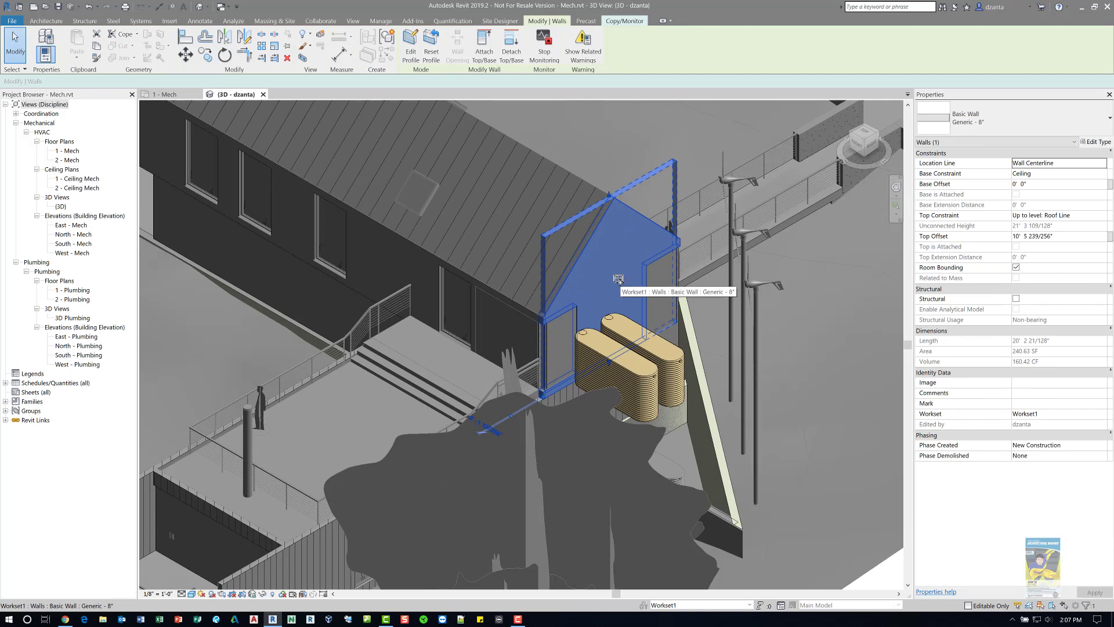
scroll(621, 283, "down", 6)
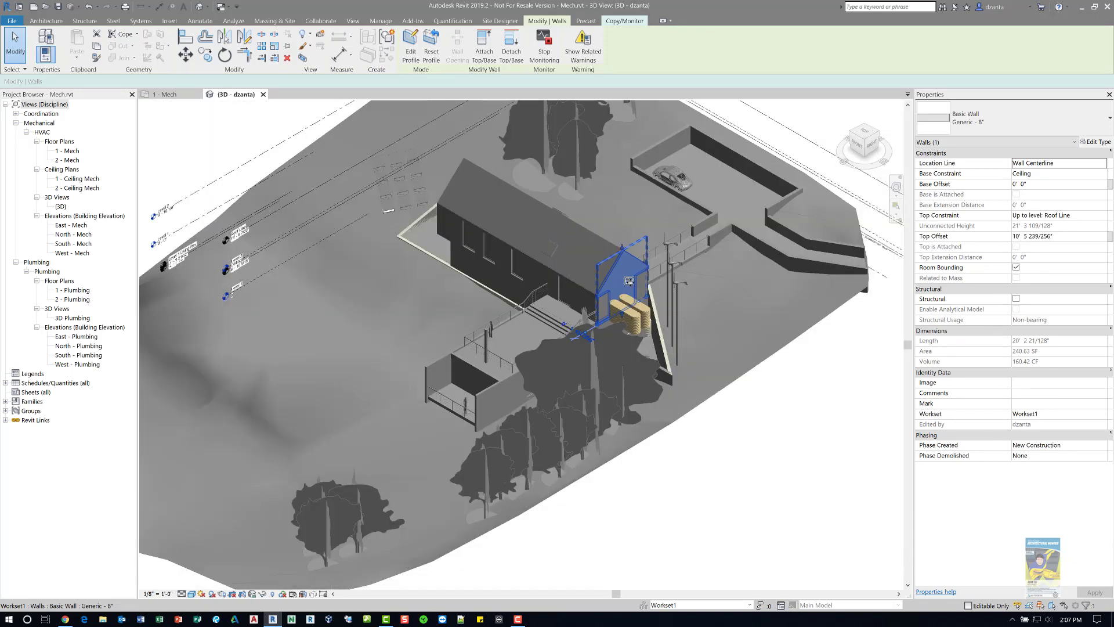
left_click(736, 379)
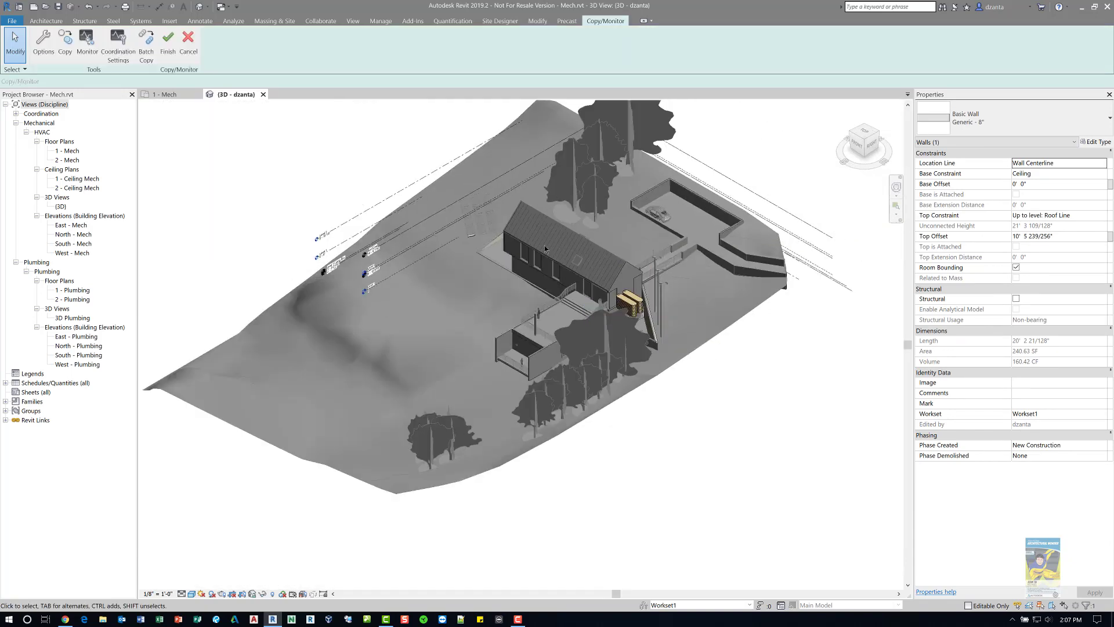
left_click(168, 47)
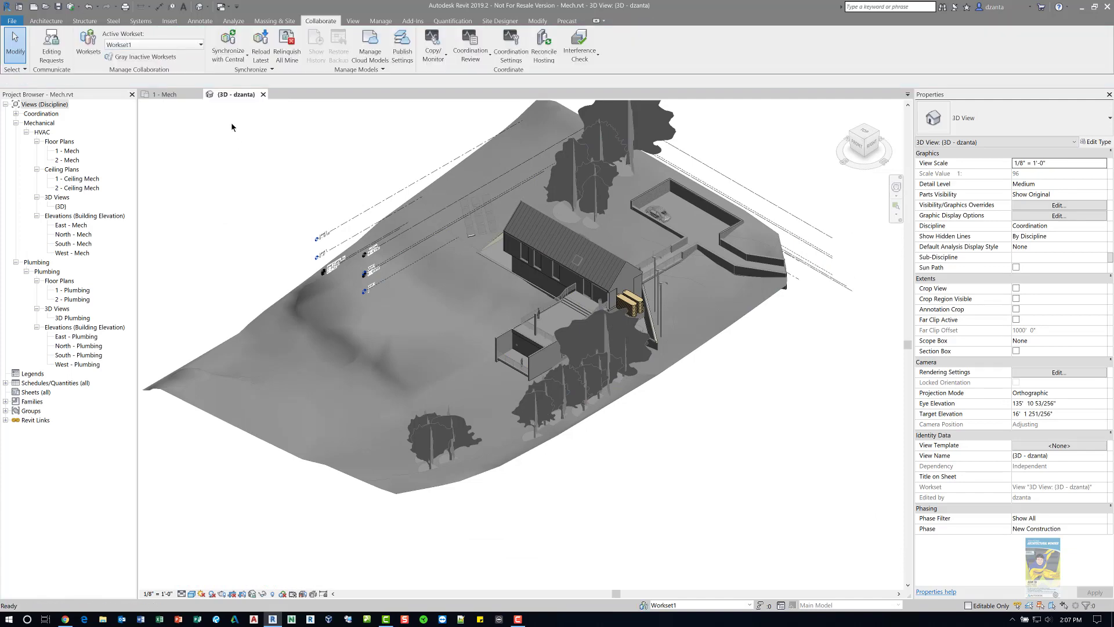
Hide the archmodel.rvt link in the 3D view through its Visibility/Graphic Overrides
key("v")
key("g")
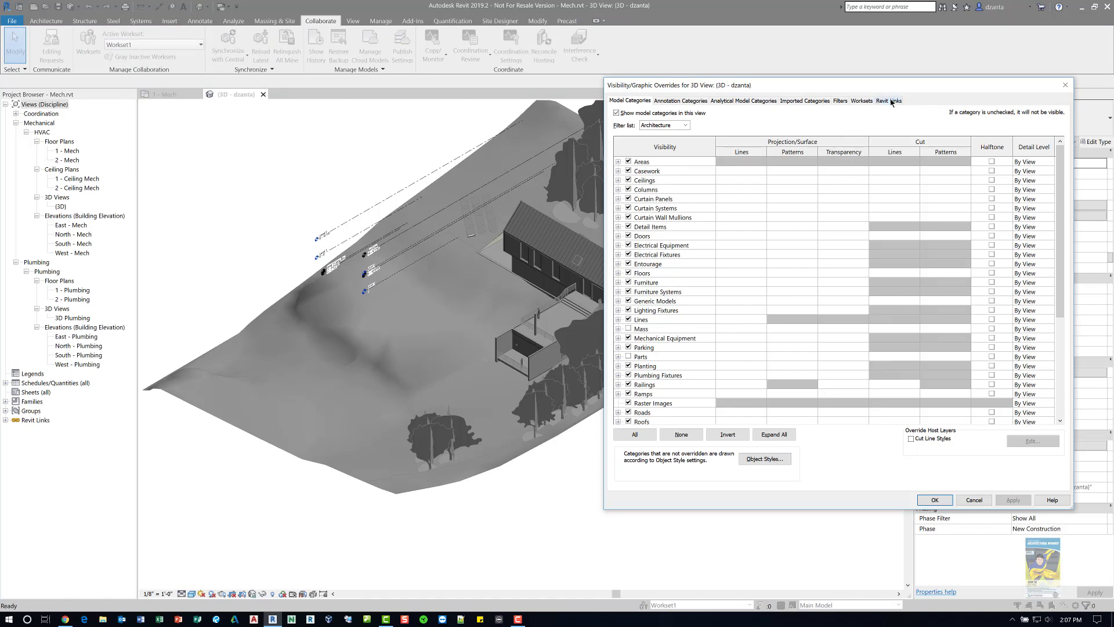
left_click(889, 100)
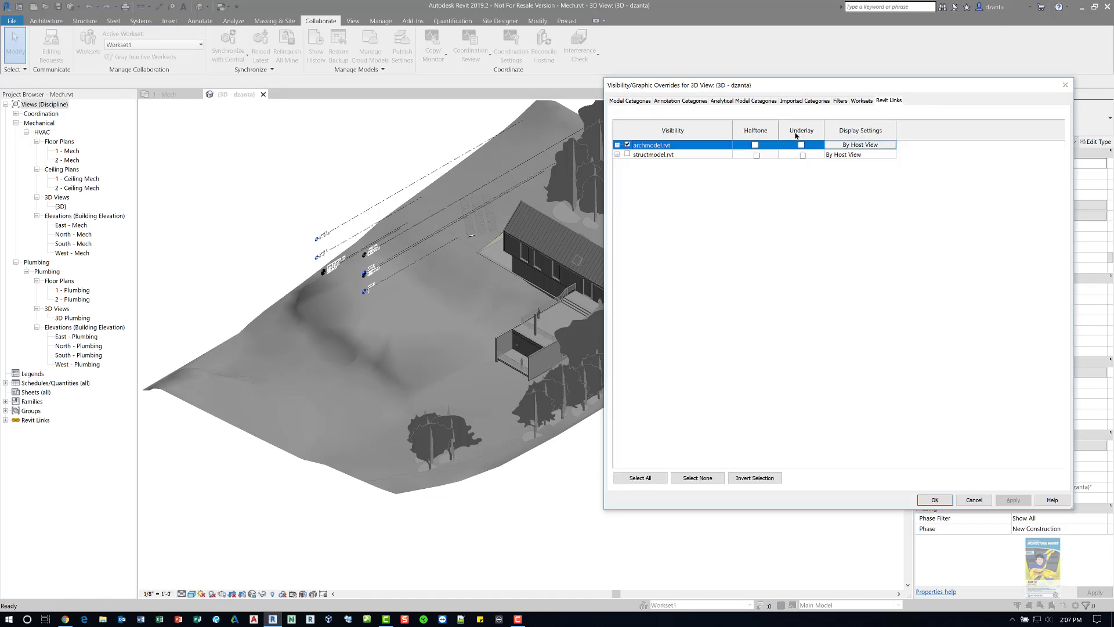
left_click(627, 145)
left_click(935, 500)
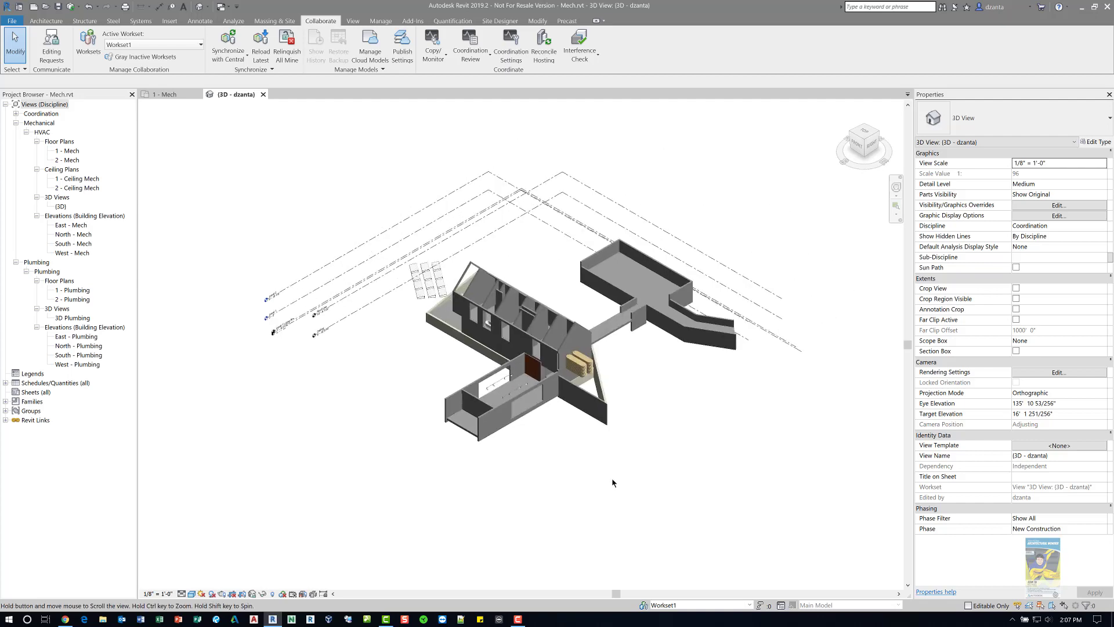
scroll(628, 461, "up", 2)
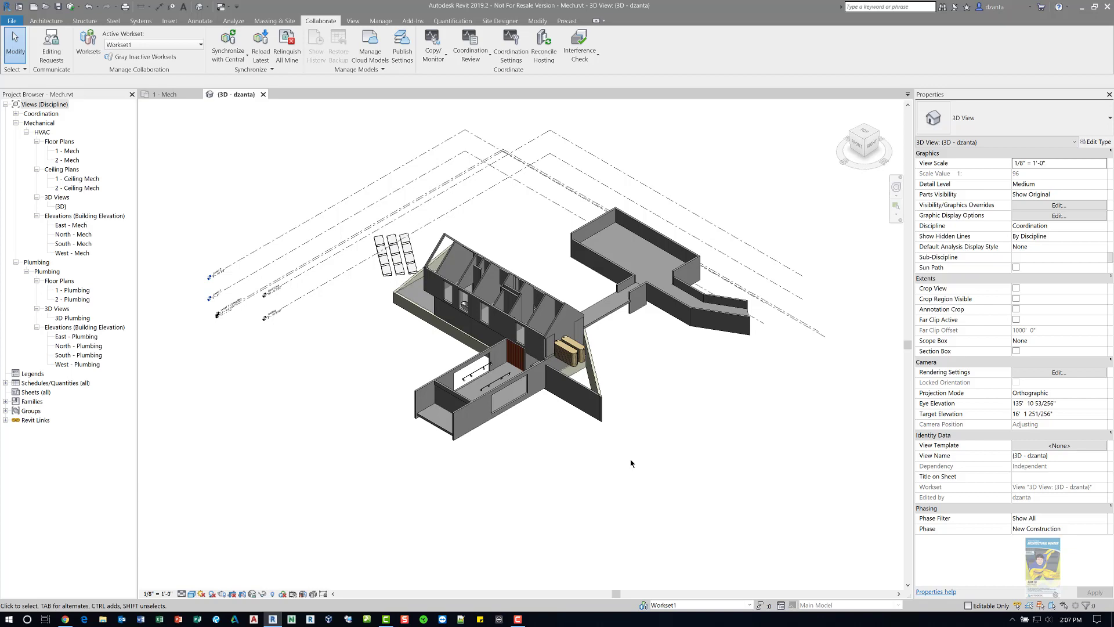
Turn on the structmodel.rvt link in the 3D view through its Visibility/Graphic Overrides
key("v")
key("v")
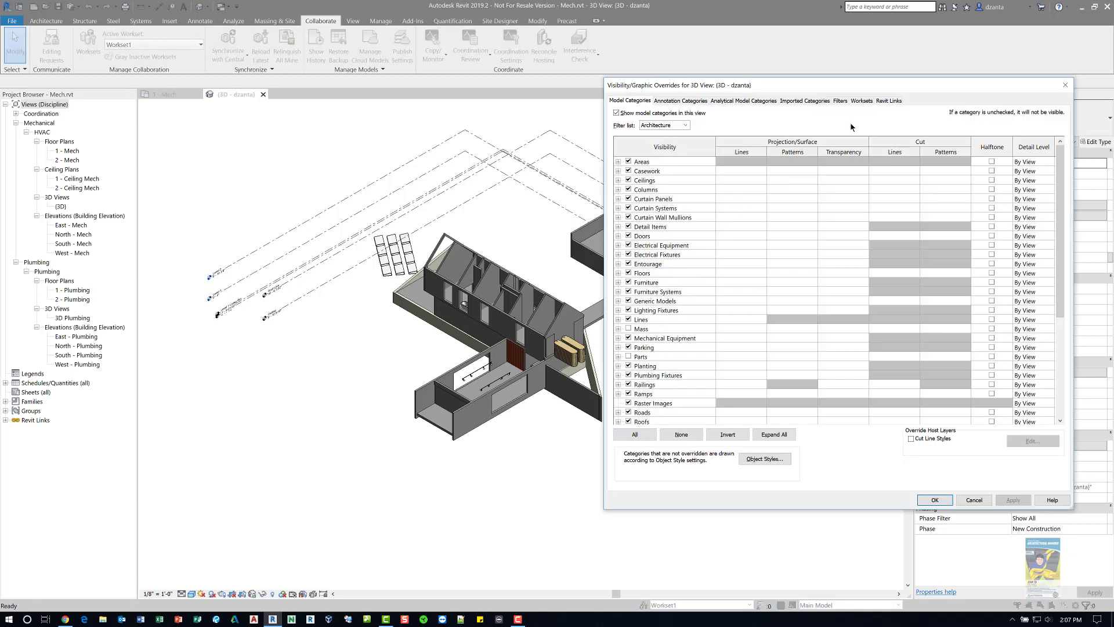
left_click(887, 101)
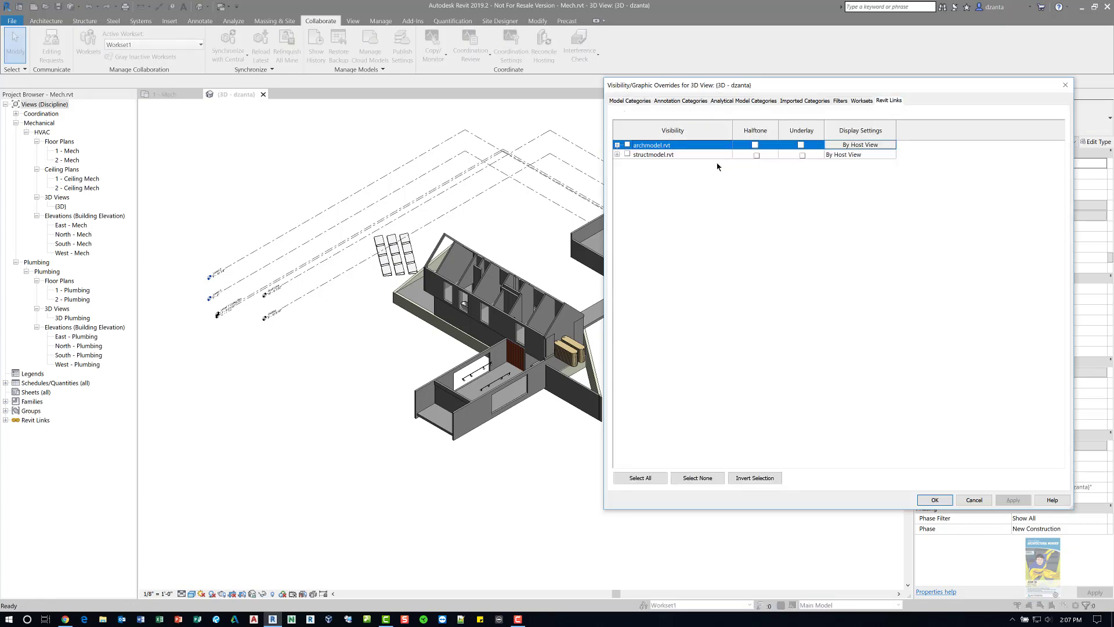
left_click(627, 154)
left_click(935, 499)
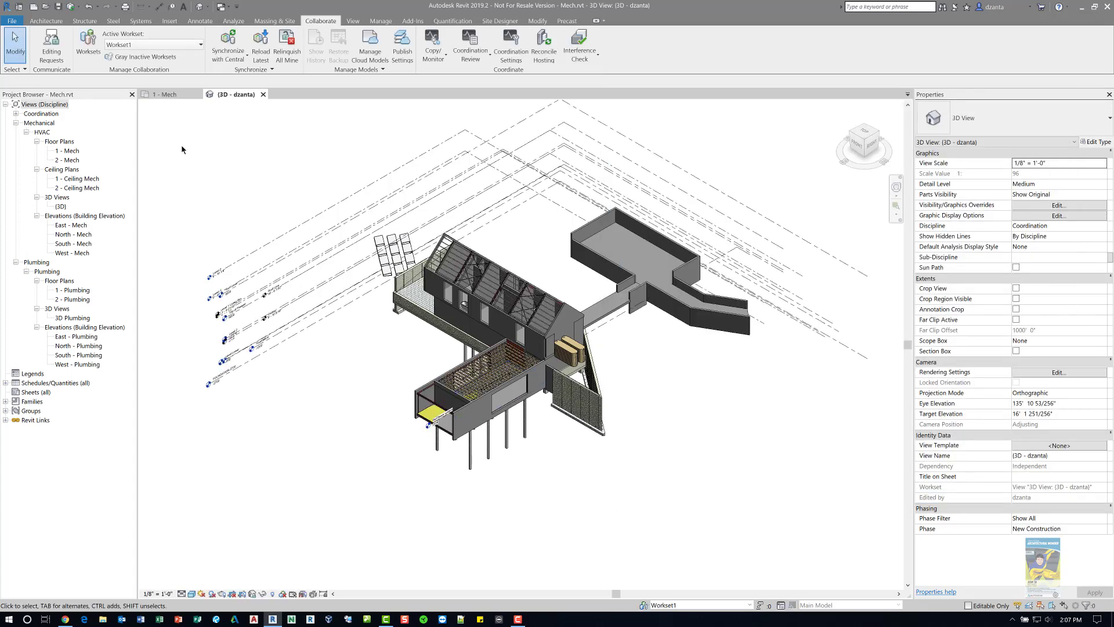
Start Copy/Monitor on the structmodel.rvt link and review its copy options for levels, grids, columns, walls and floors
left_click(436, 62)
left_click(460, 97)
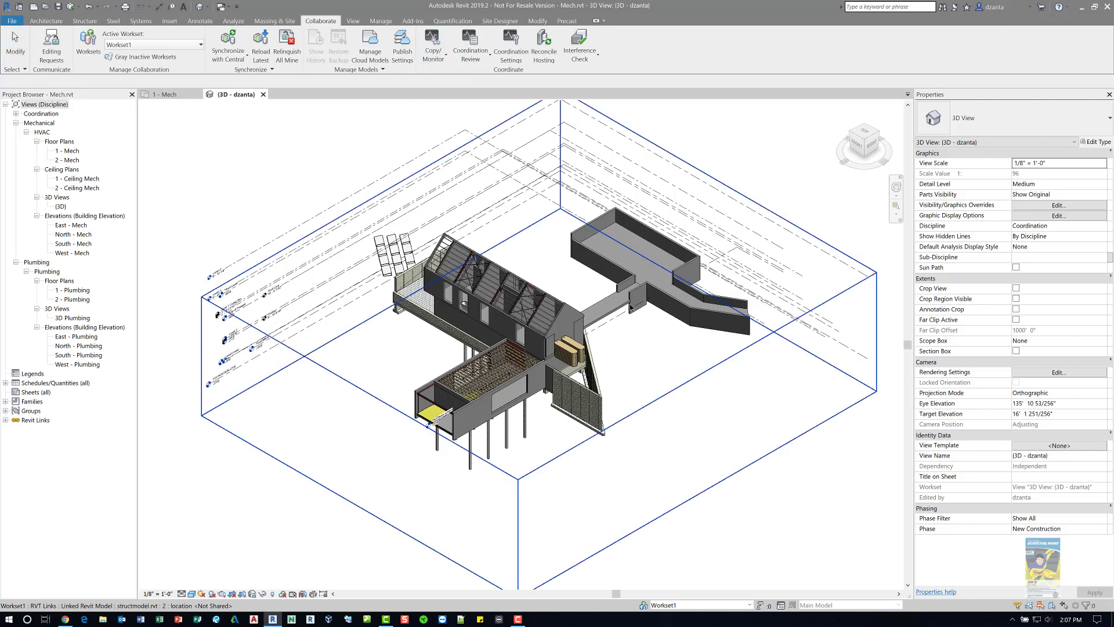
left_click(631, 308)
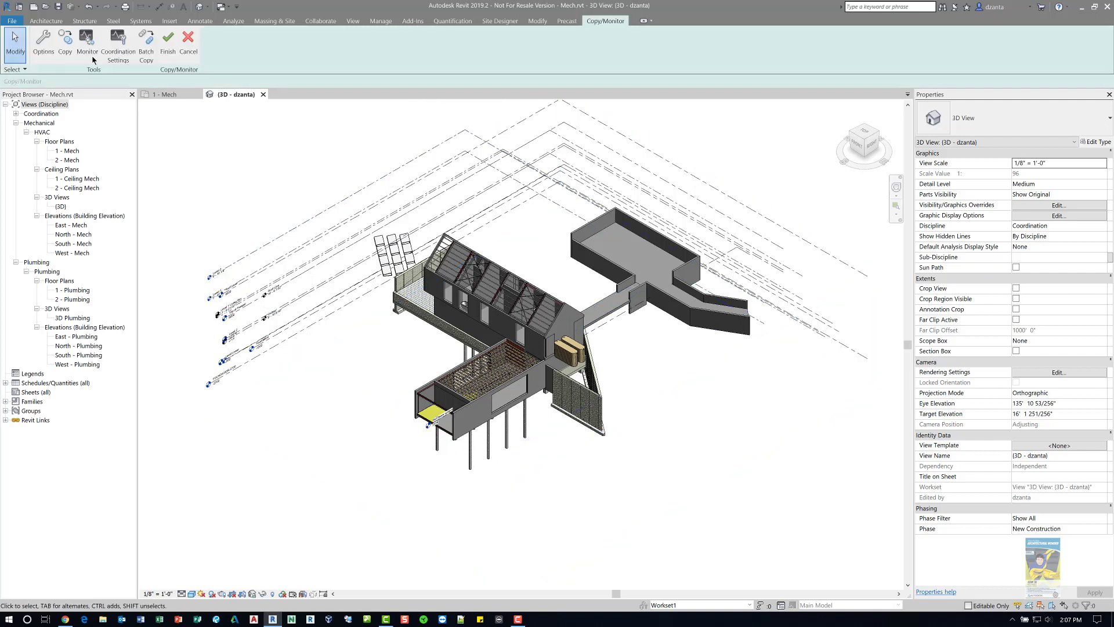
left_click(52, 54)
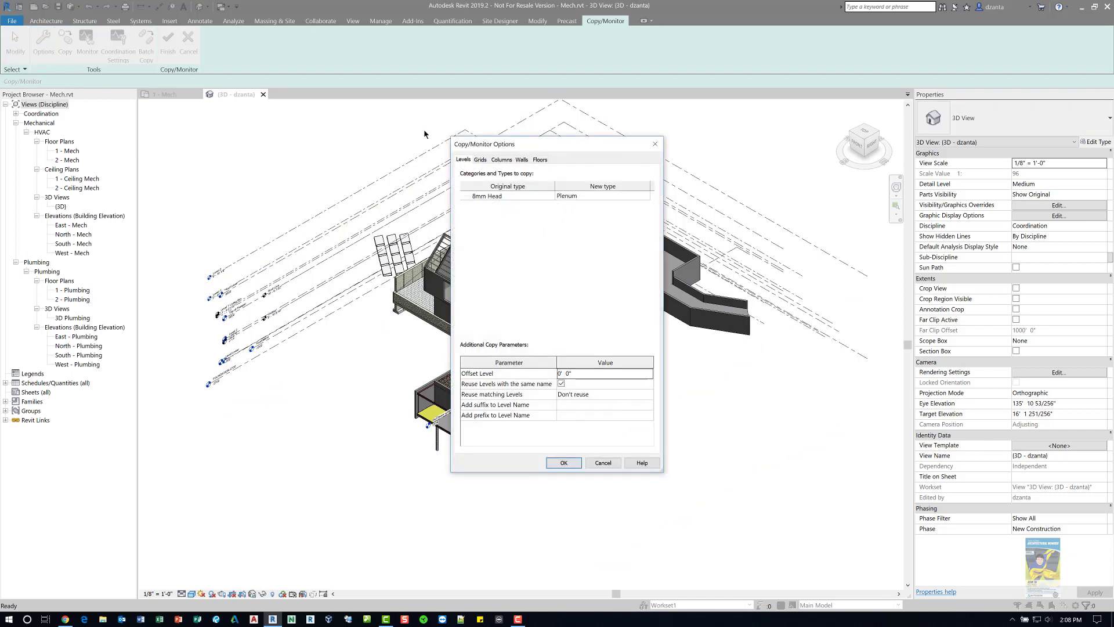
left_click(481, 159)
left_click(501, 160)
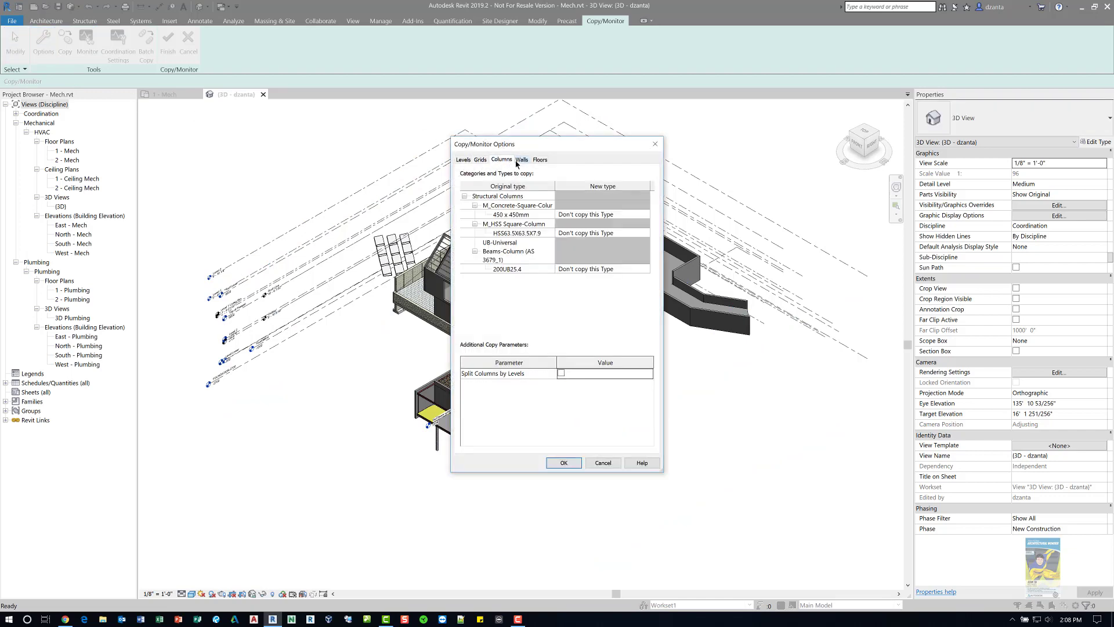
left_click(521, 159)
left_click(548, 163)
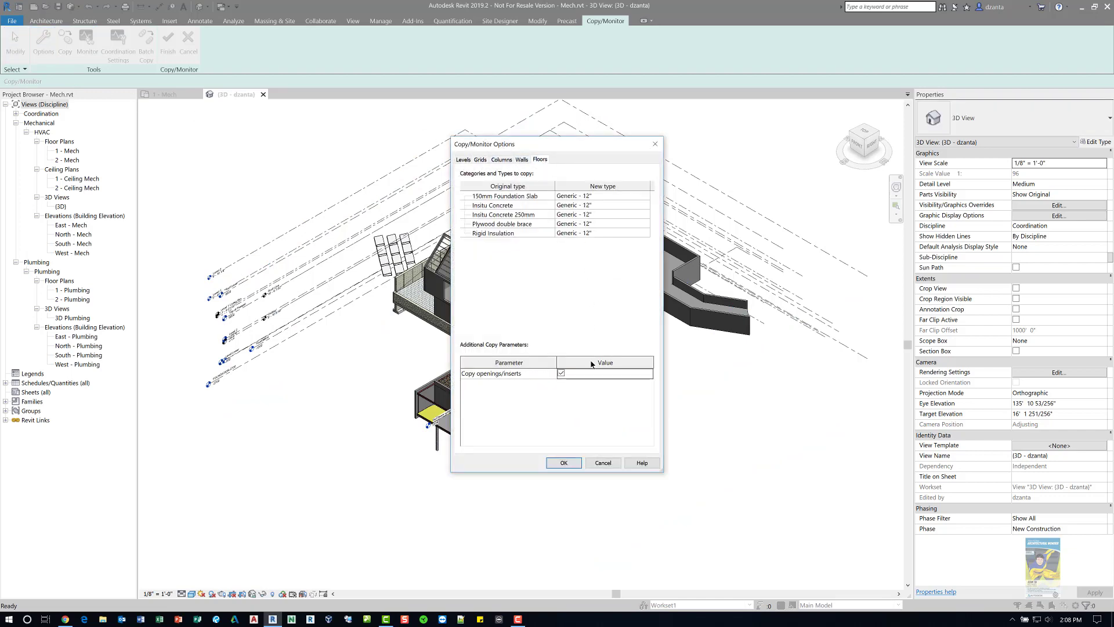
left_click(564, 462)
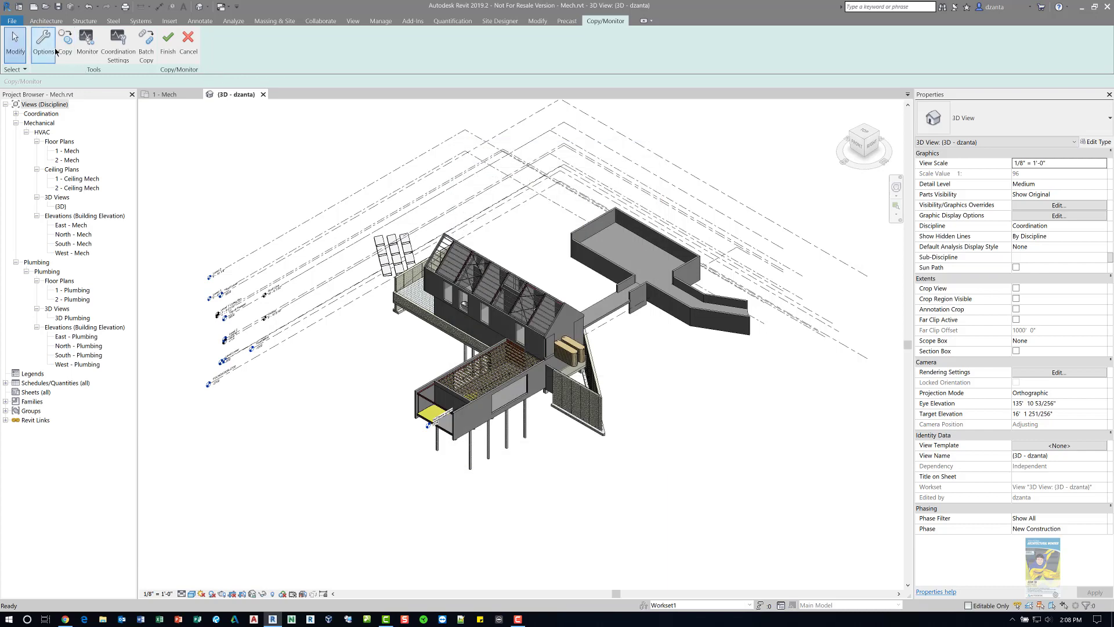
Copy all elements of the structmodel.rvt link together as a multiple selection, clear the selection and finish the Copy/Monitor session
left_click(65, 45)
left_click(60, 81)
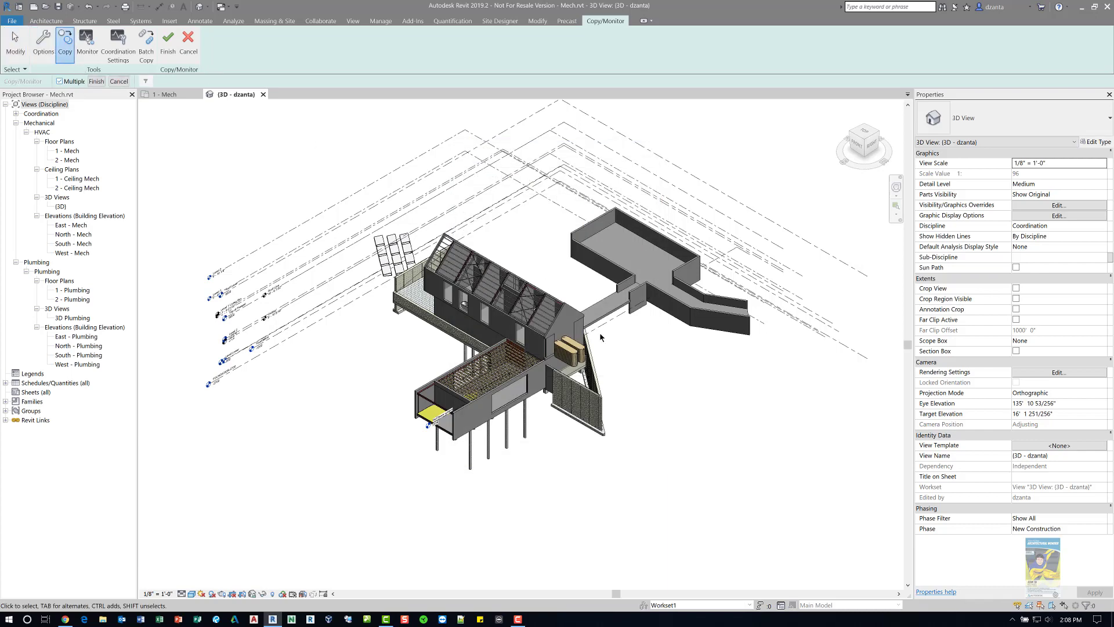
left_click_drag(787, 492, 333, 159)
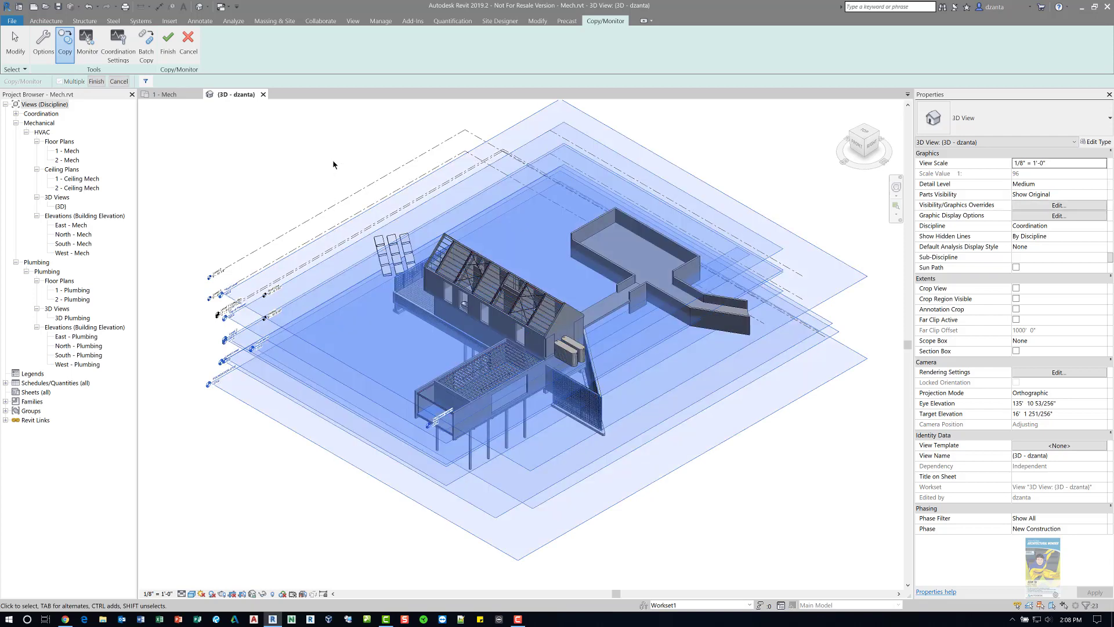
left_click(97, 82)
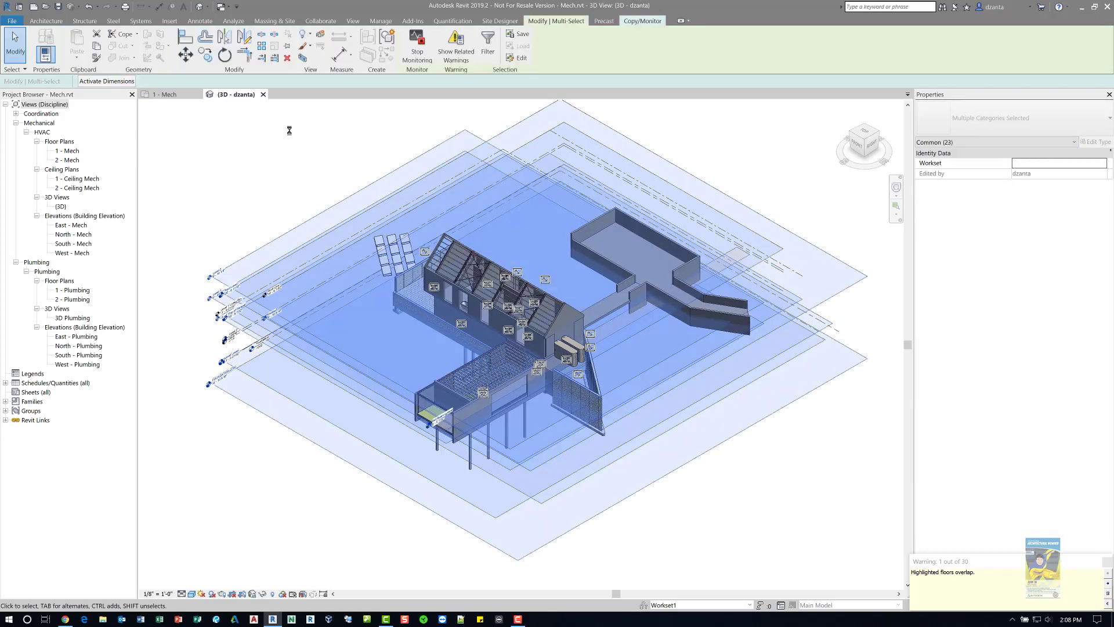
left_click(290, 134)
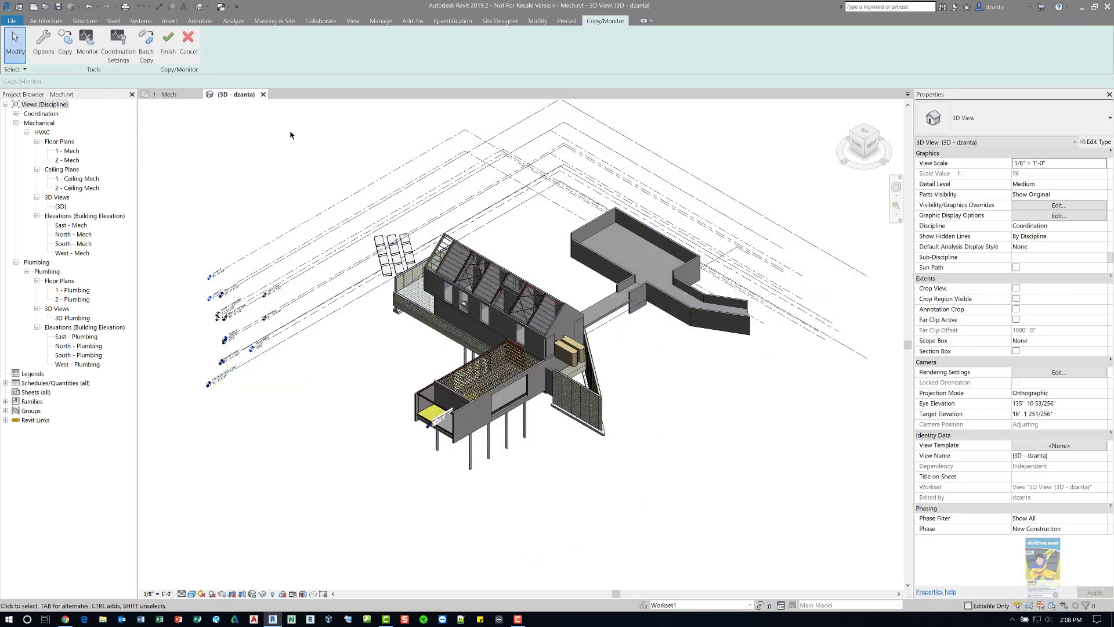
left_click(168, 40)
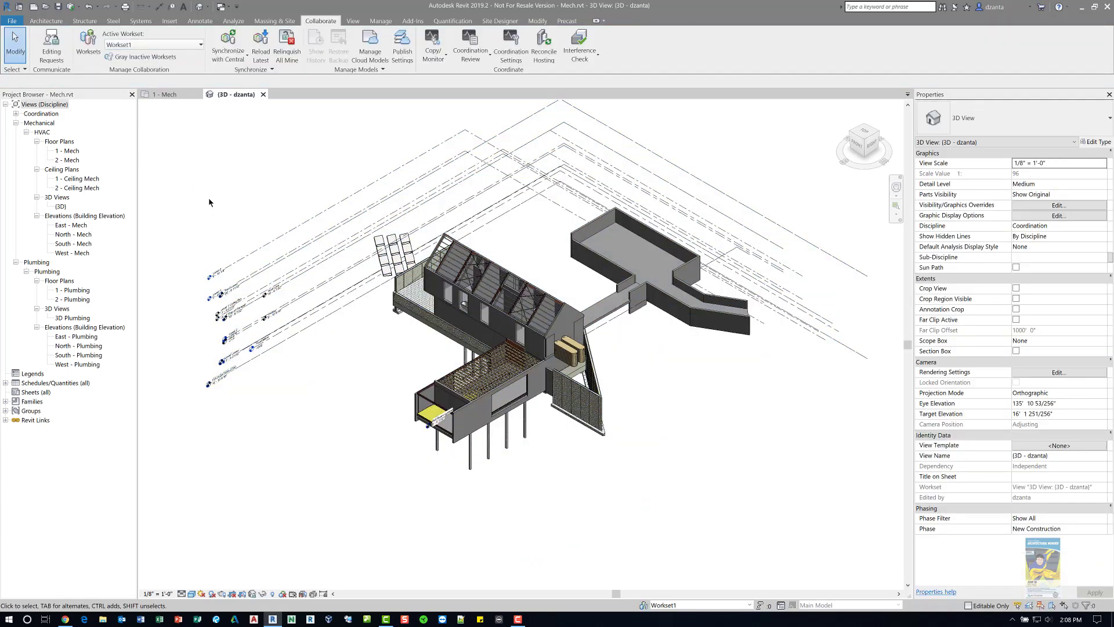
Hide the structmodel.rvt link in the 3D view through its Visibility/Graphic Overrides and inspect the copied elements
key("v")
key("g")
left_click(888, 100)
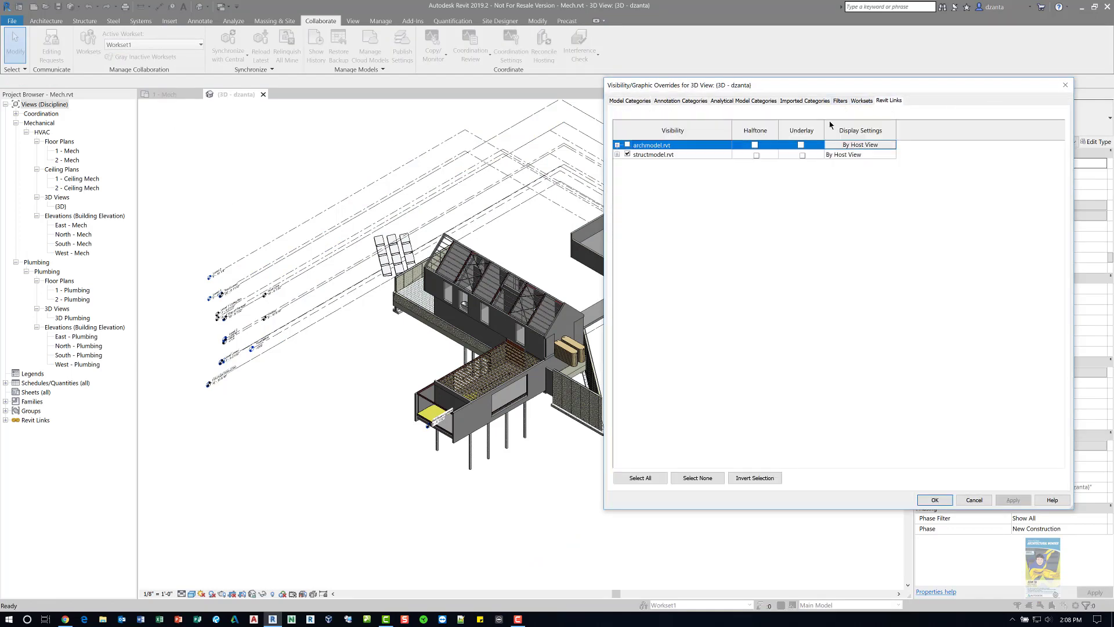
left_click(627, 154)
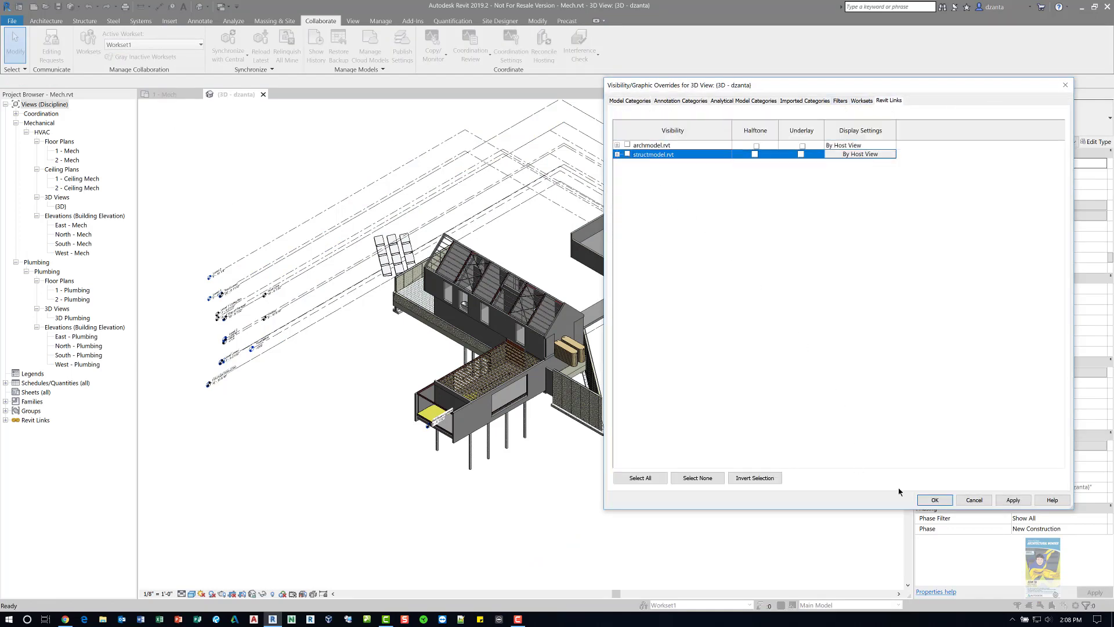
left_click(934, 499)
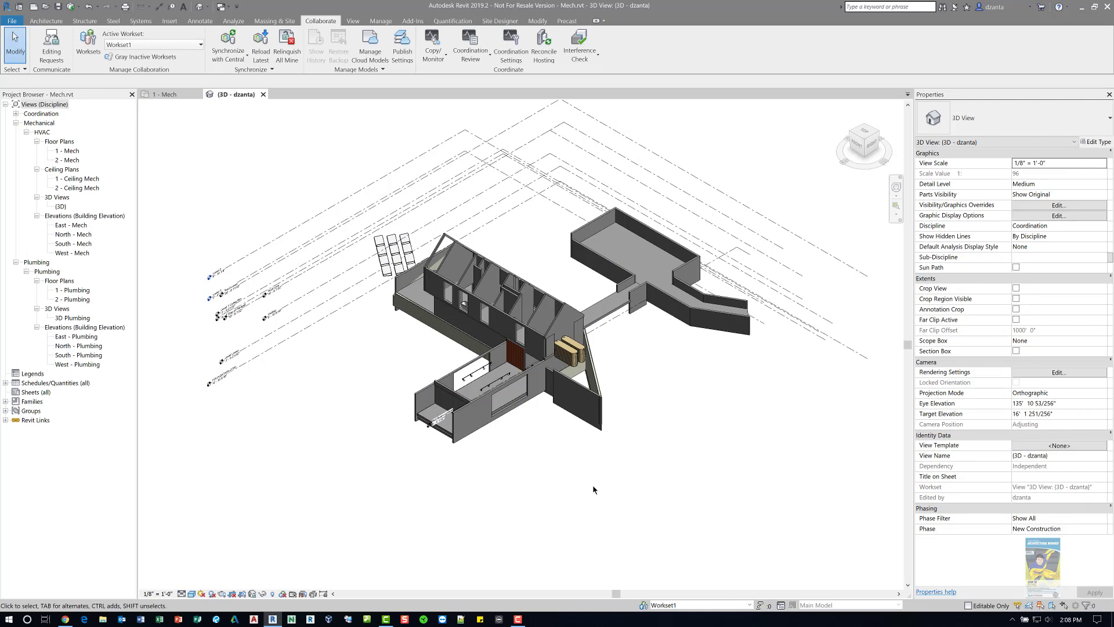
middle_click_drag(639, 509, 625, 515)
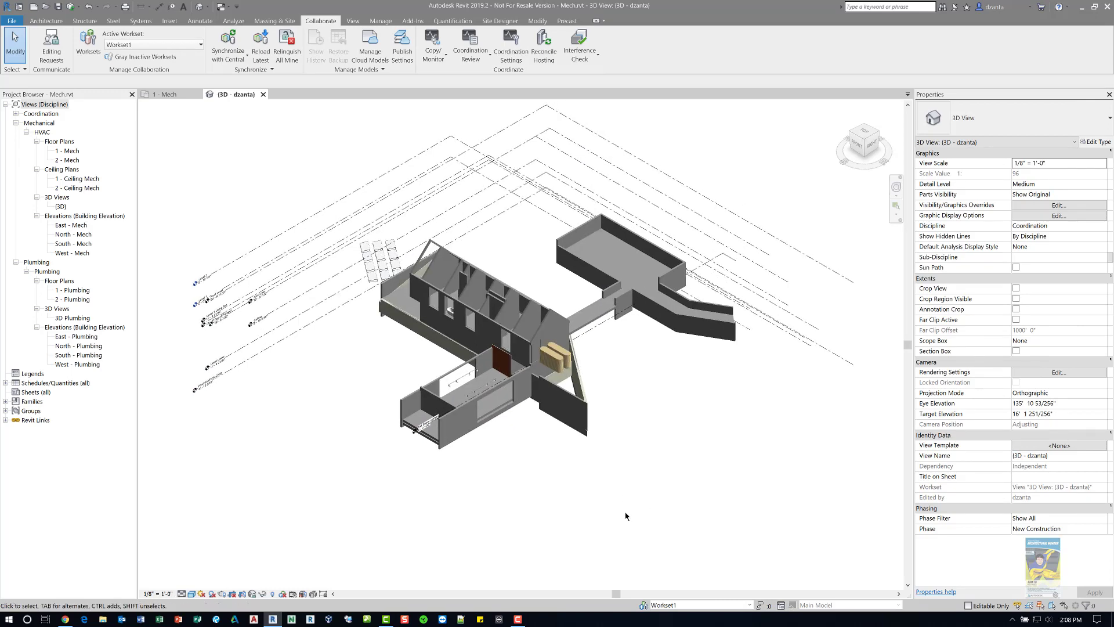
scroll(636, 490, "up", 2)
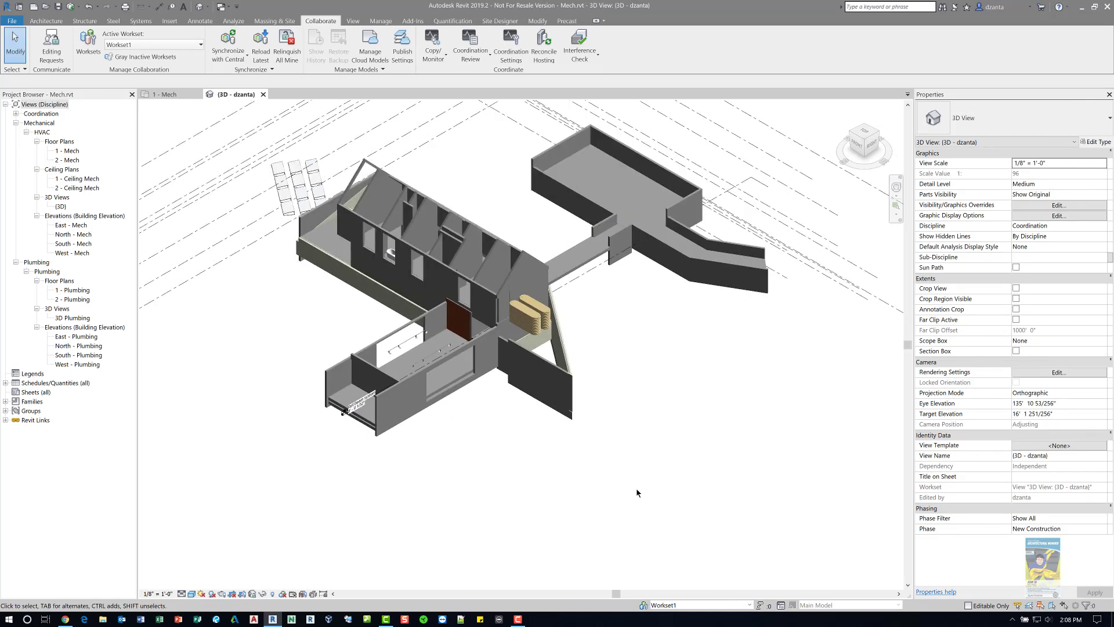
scroll(741, 513, "up", 2)
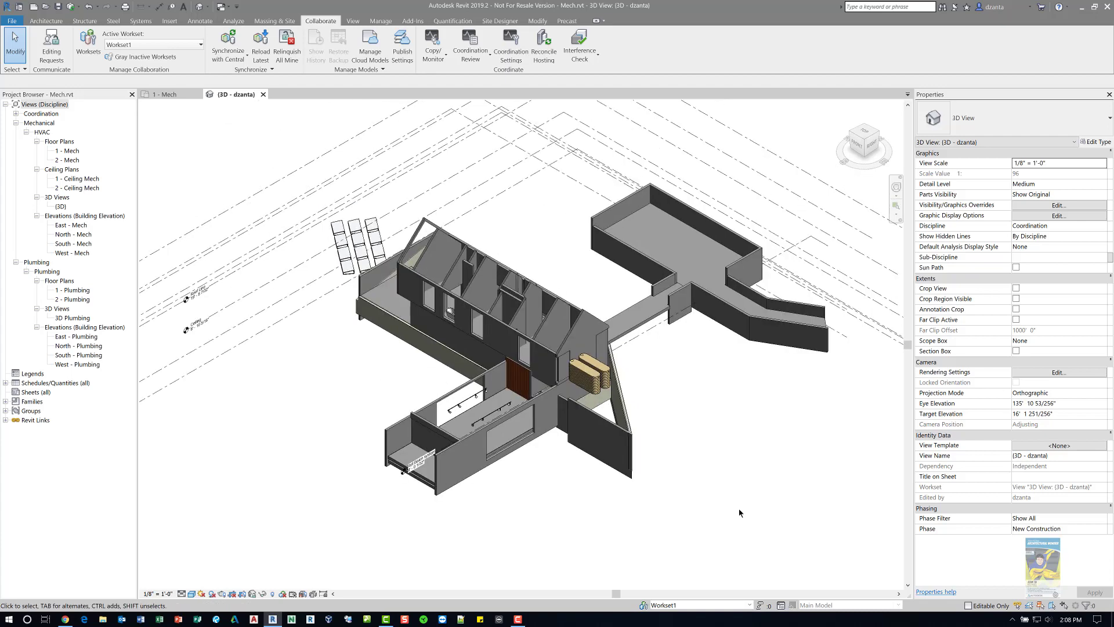
Synchronize Mech.rvt with its central model in the BIM 360 Test Cloud Project for Education
left_click(58, 7)
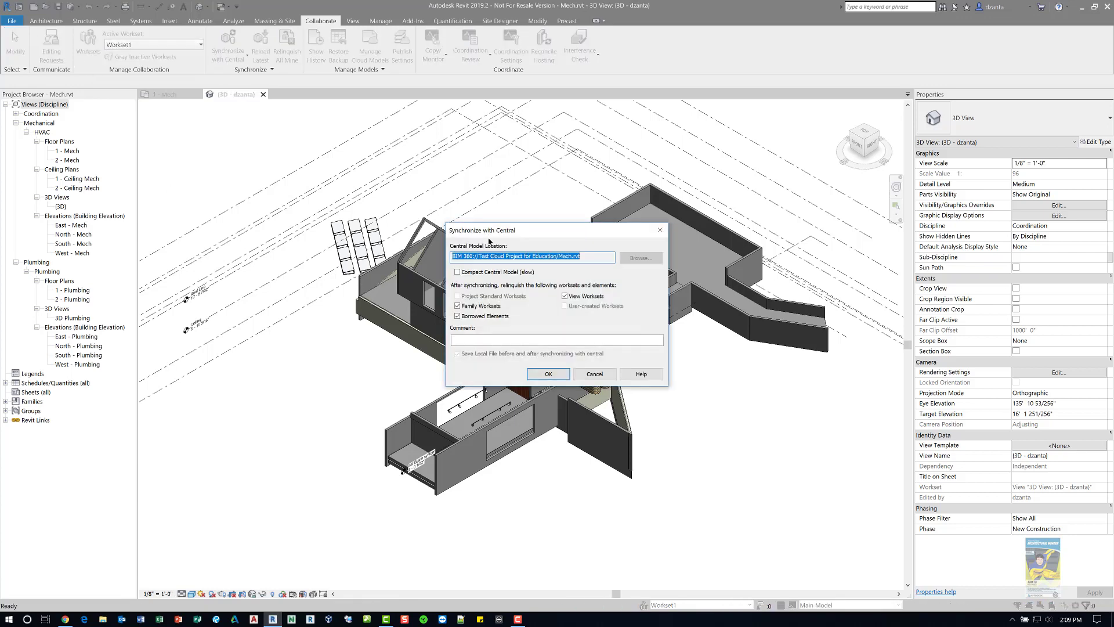
left_click(474, 255)
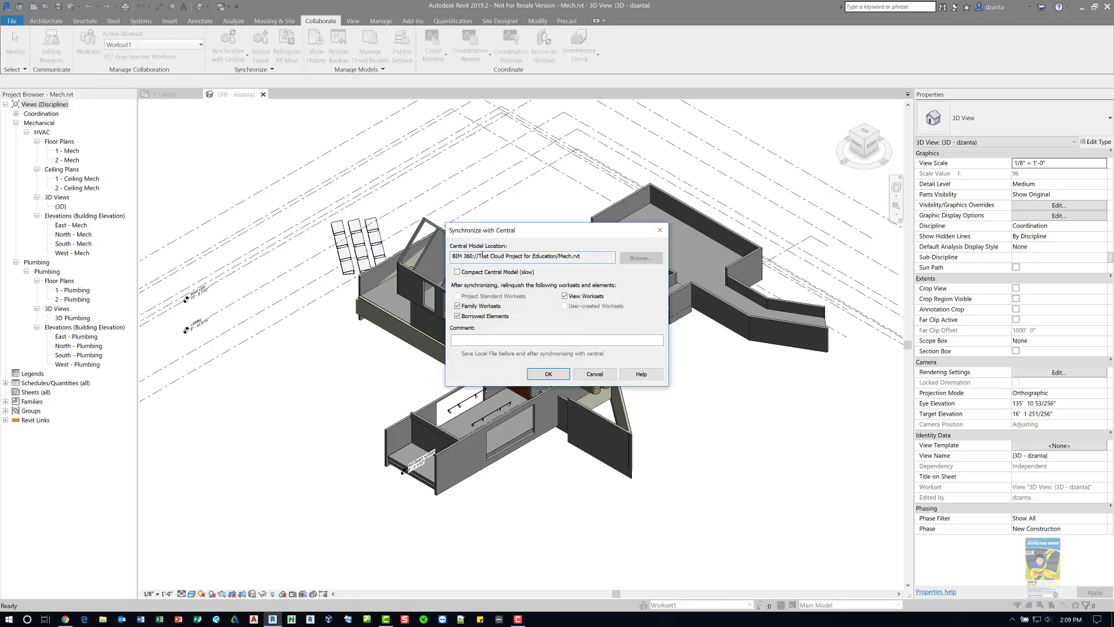
left_click(548, 373)
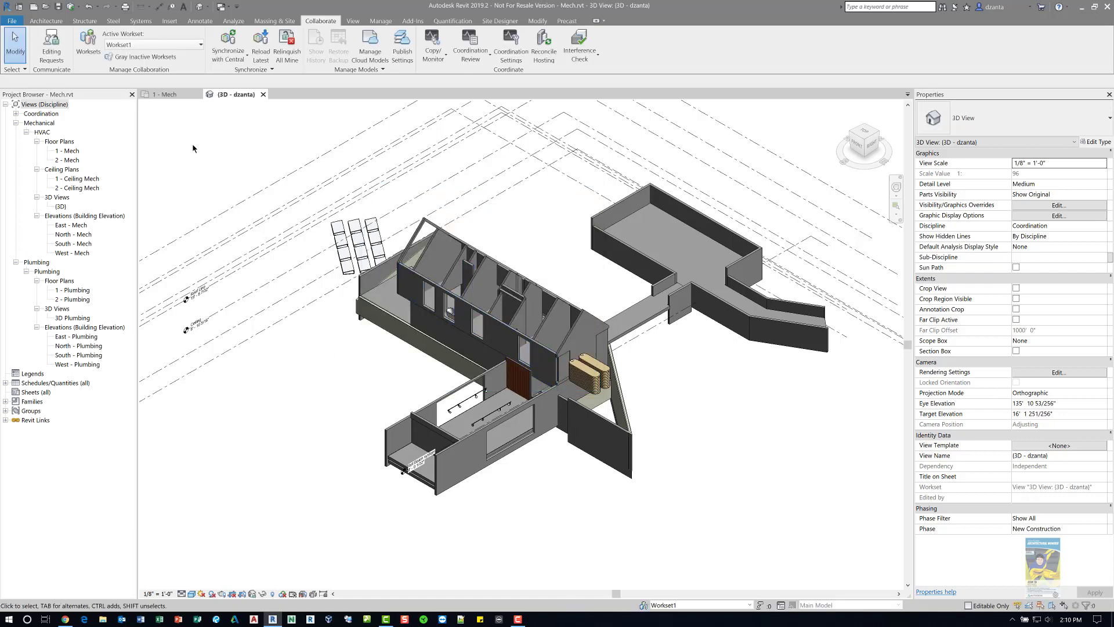
Check the version of Mech.rvt in the MEP folder of BIM 360 Document Management, then return to Revit
left_click(66, 619)
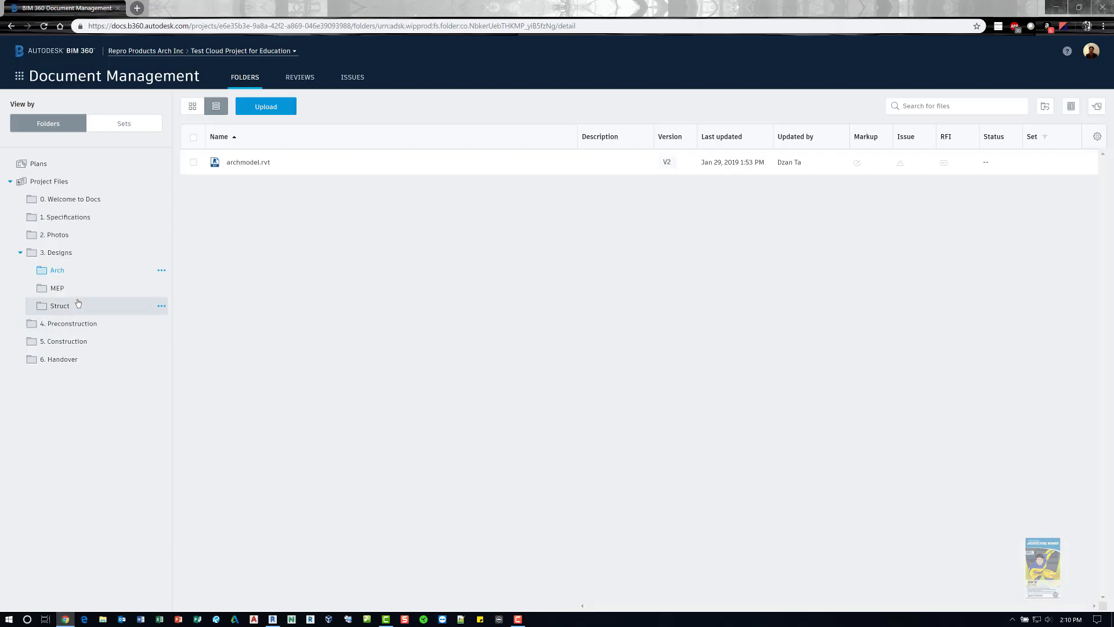
left_click(57, 287)
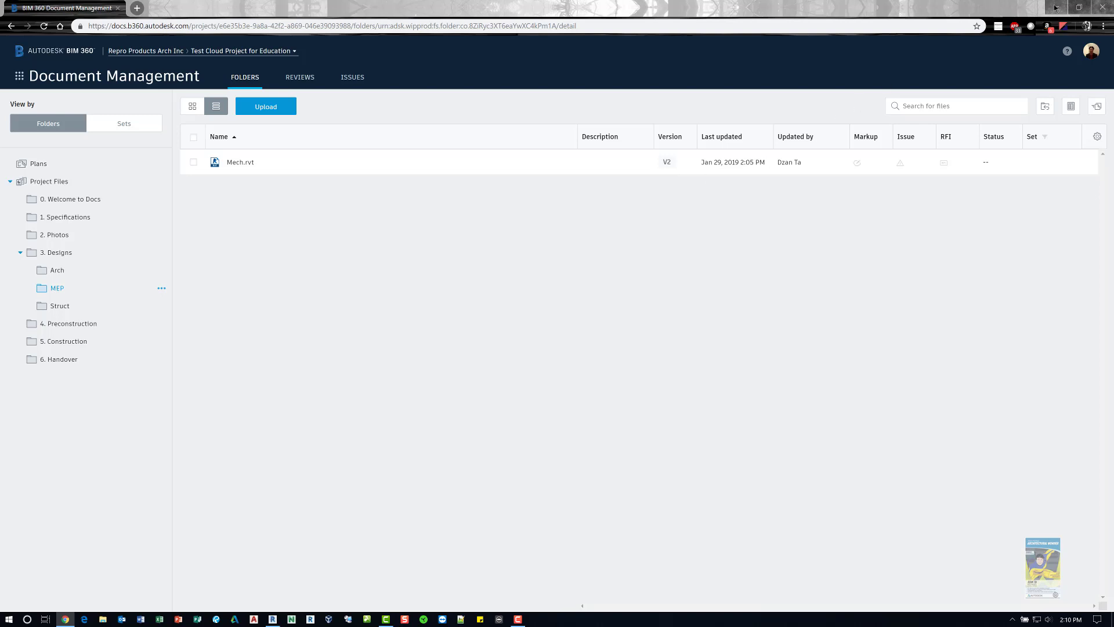
left_click(272, 619)
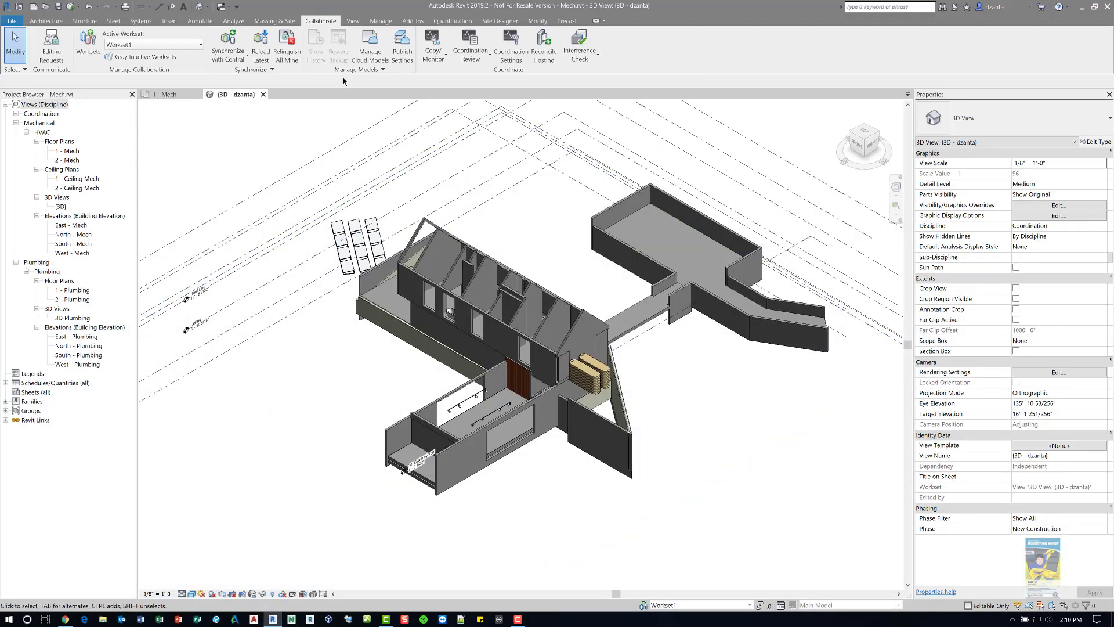
Try the publish settings with Set 1 and all its views included, show the preview, and close them without saving
left_click(397, 54)
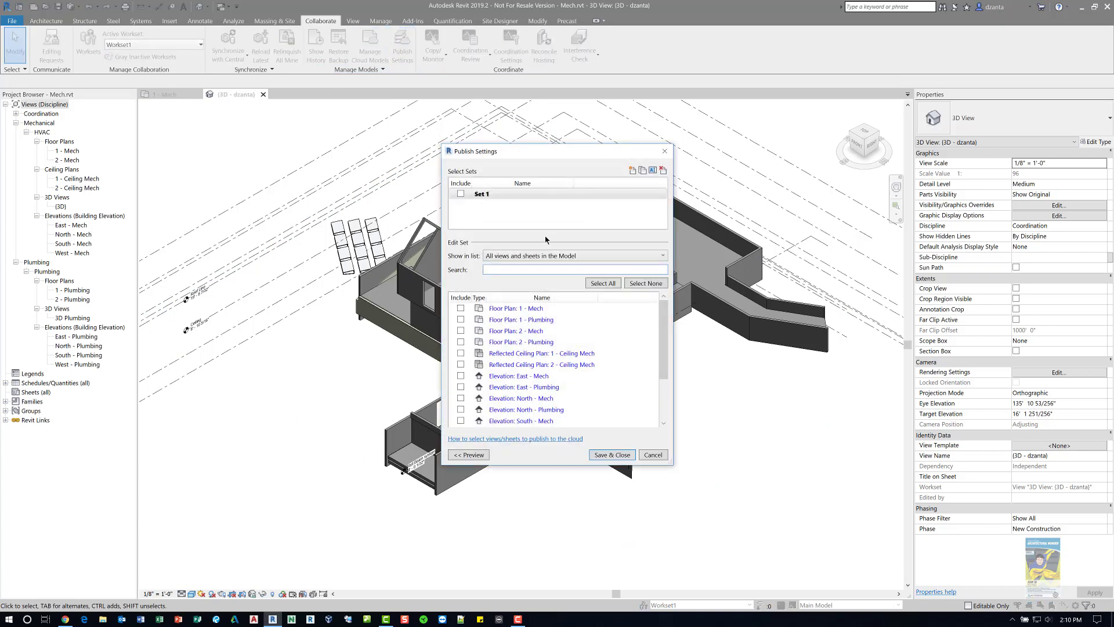
left_click(461, 195)
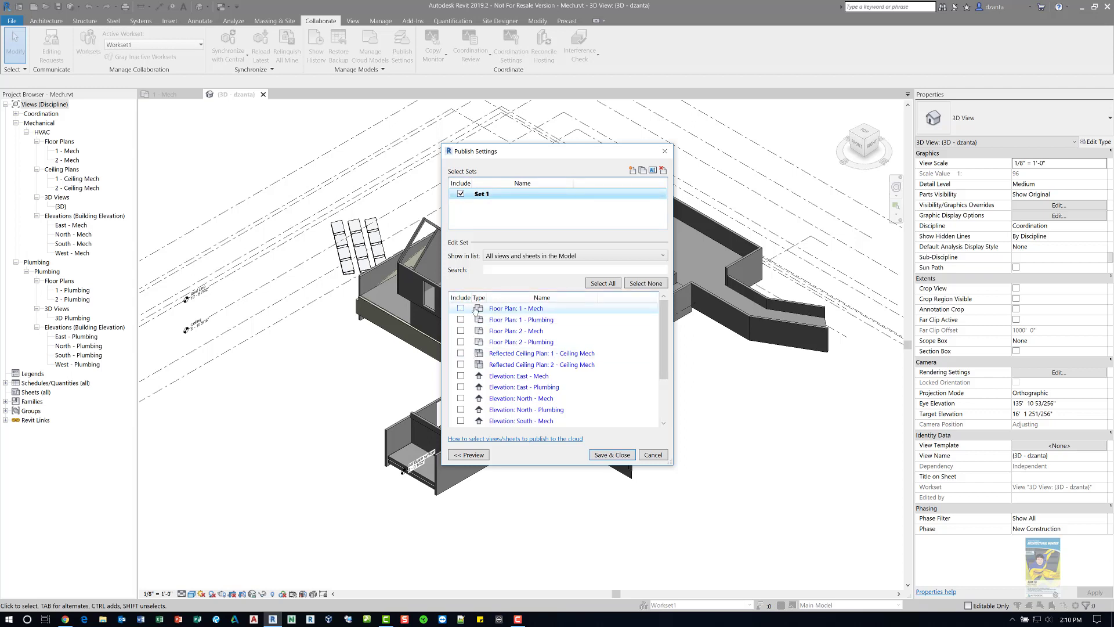
left_click(603, 283)
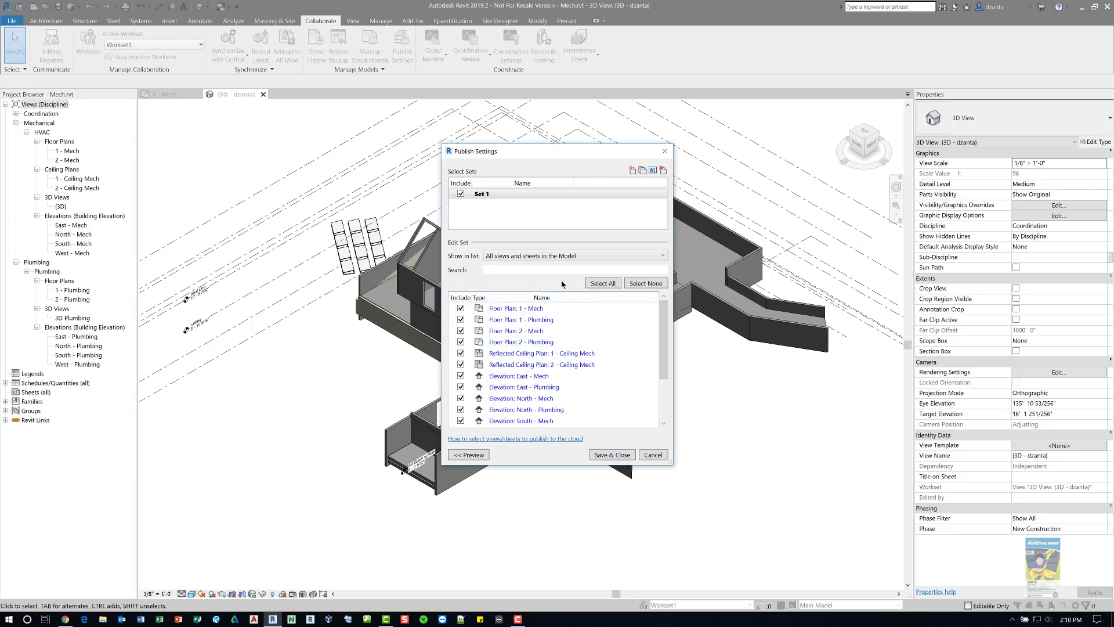
left_click(486, 454)
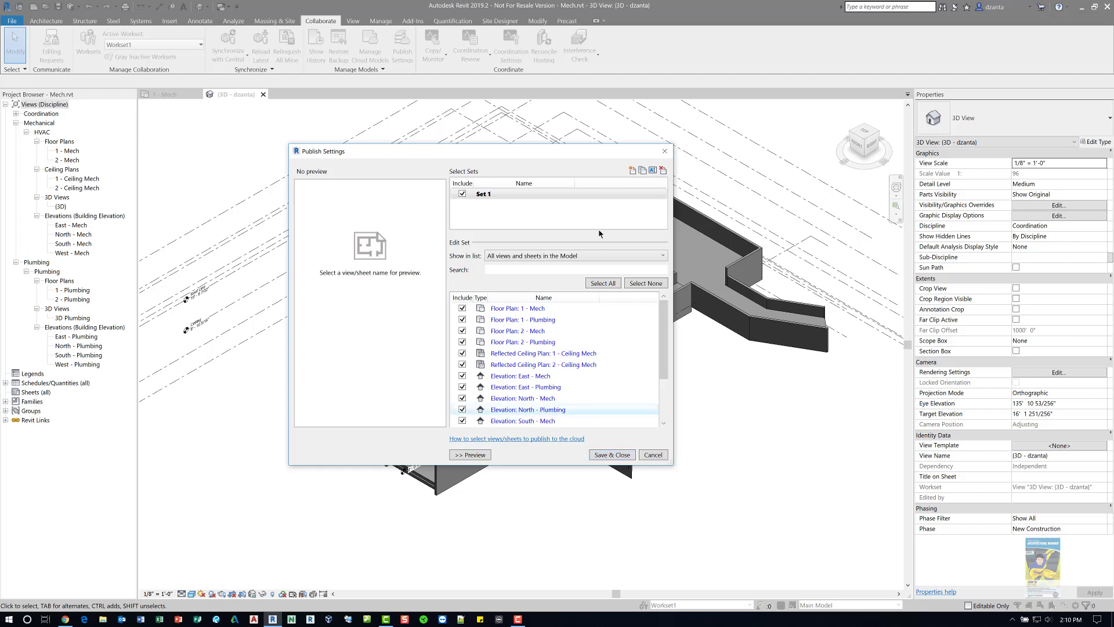
left_click(665, 151)
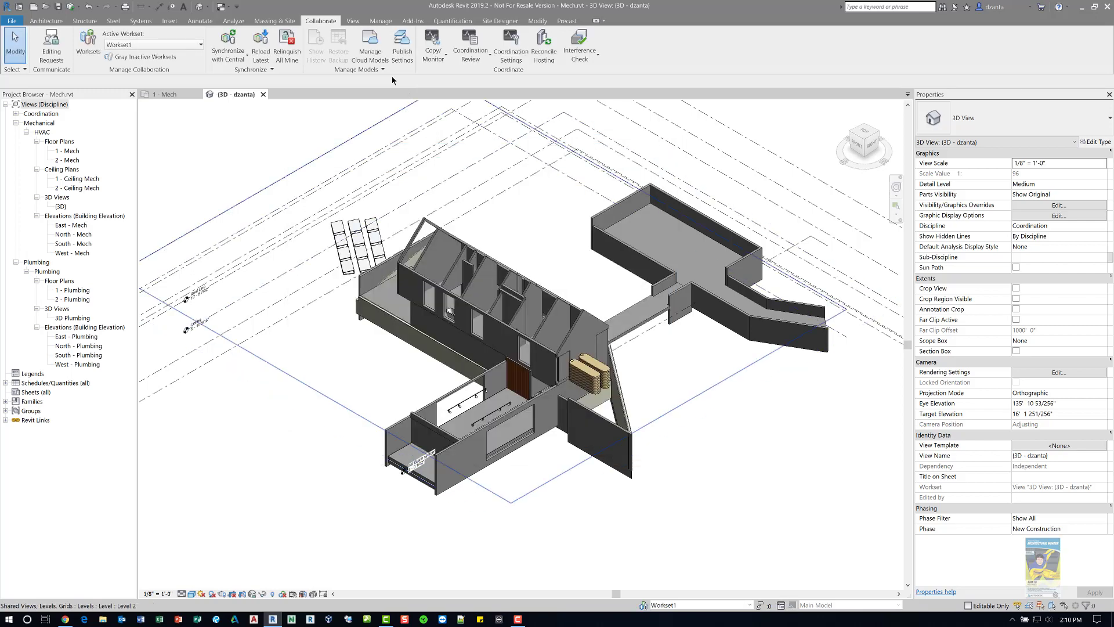
Publish the latest version of Mech.rvt to Test Cloud Project for Education through Manage Cloud Models
left_click(371, 50)
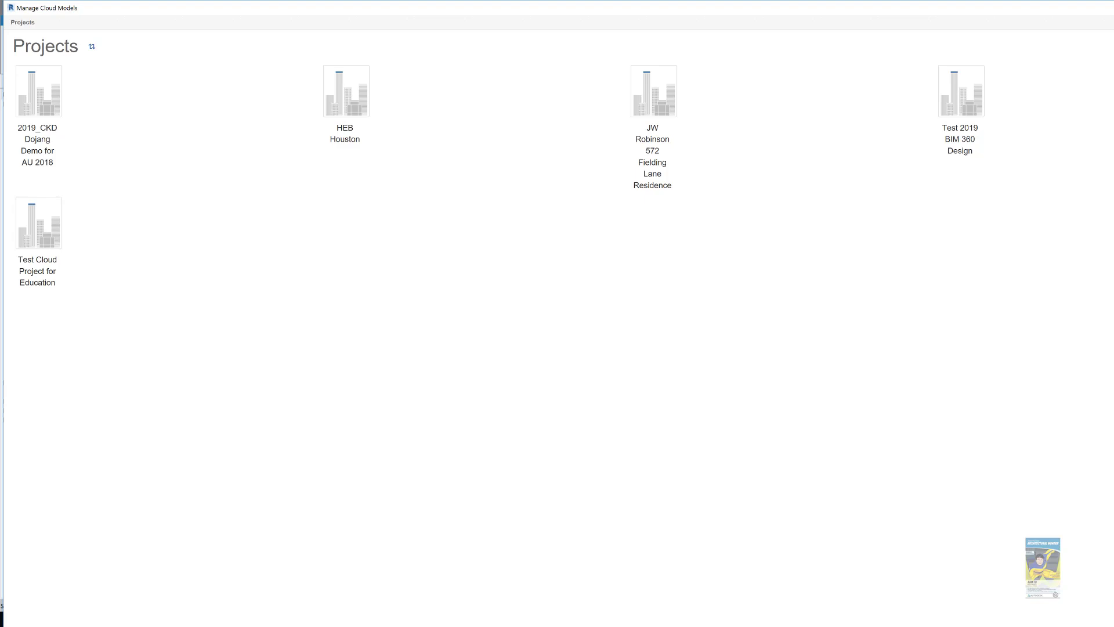
left_click_drag(1103, 50, 575, 50)
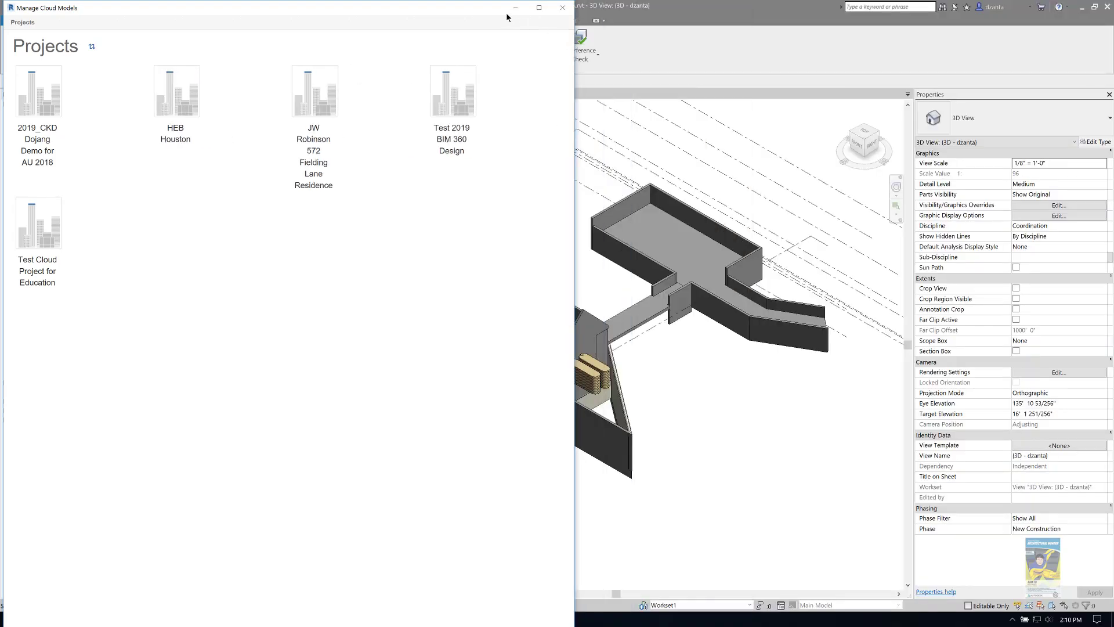
left_click_drag(482, 5, 695, 152)
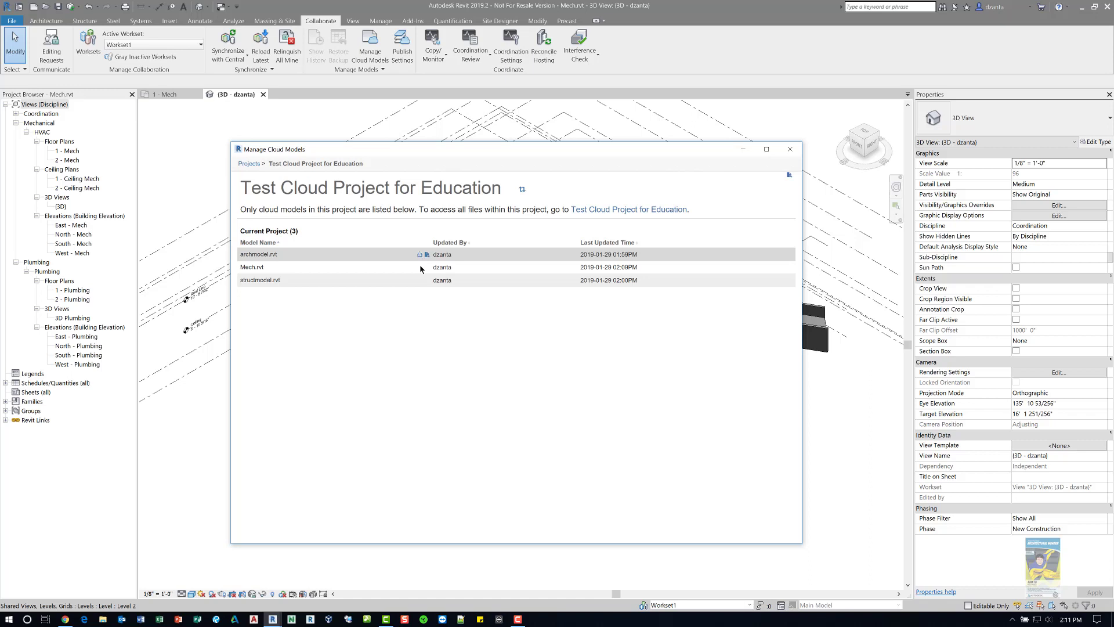
left_click(421, 267)
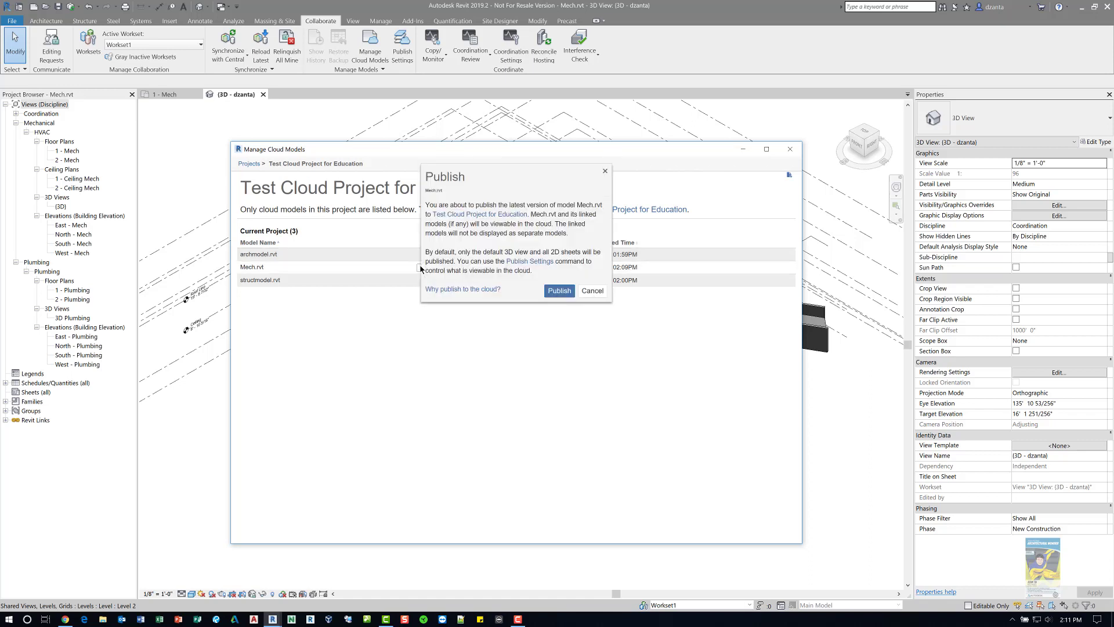
left_click(559, 292)
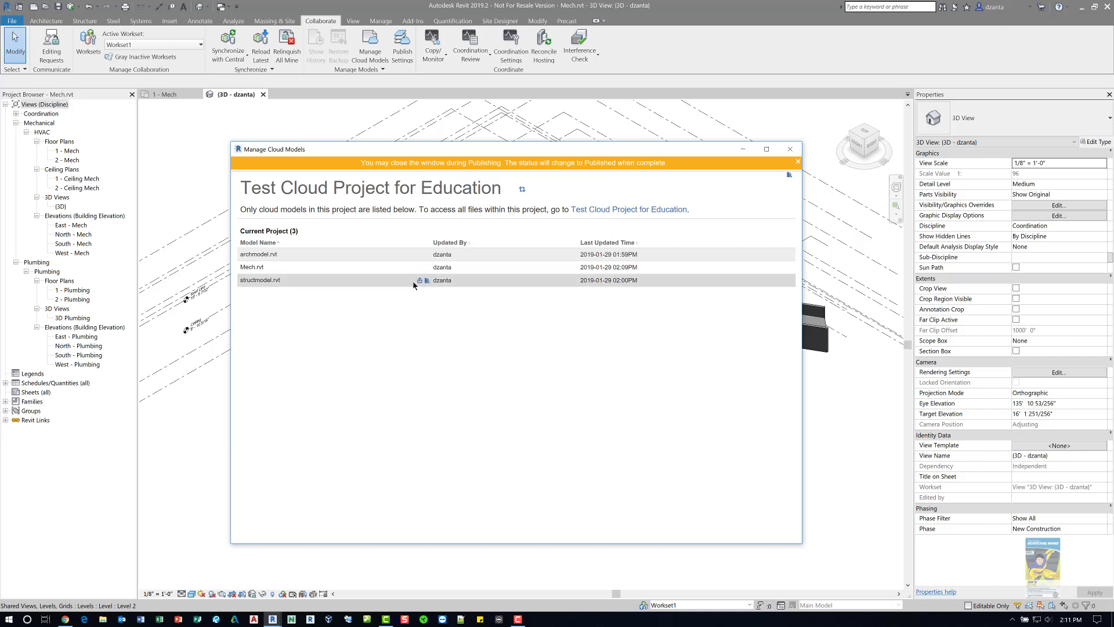
Publish the latest version of structmodel.rvt to the same cloud project and close Manage Cloud Models
left_click(419, 281)
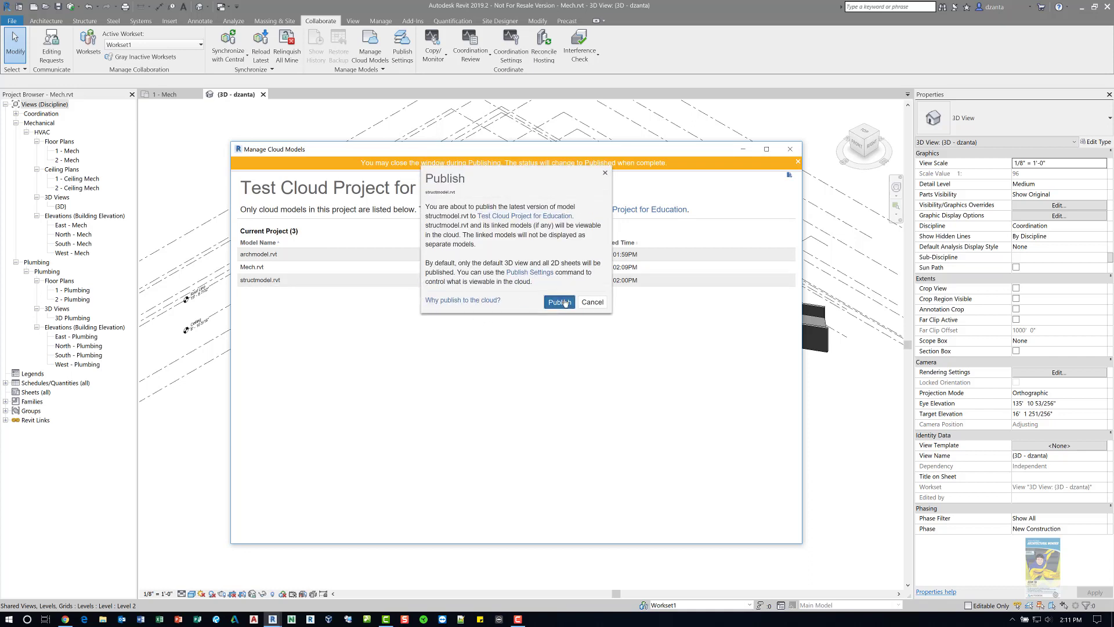
left_click(559, 301)
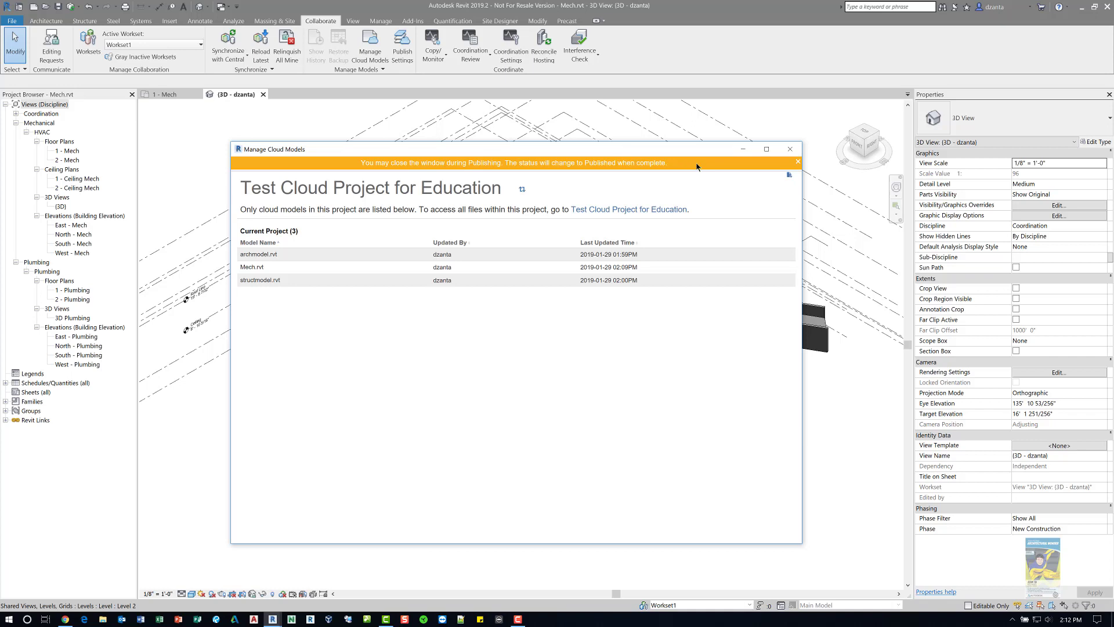
left_click(790, 149)
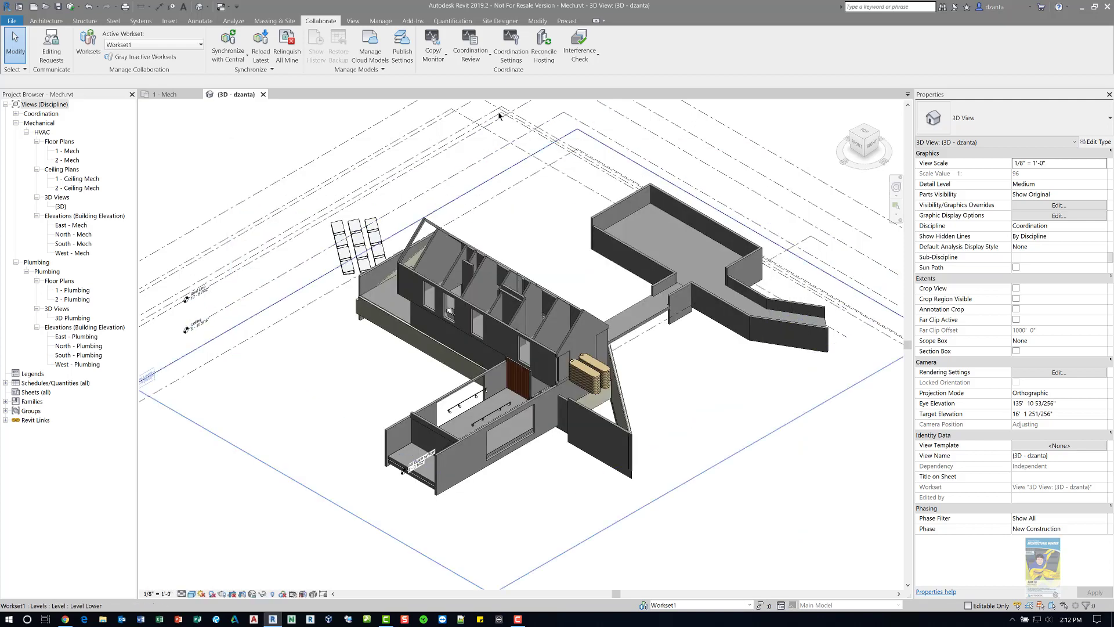
Switch to BIM 360 Document Management in the browser and refresh the MEP folder to check the published Mech.rvt
left_click(65, 619)
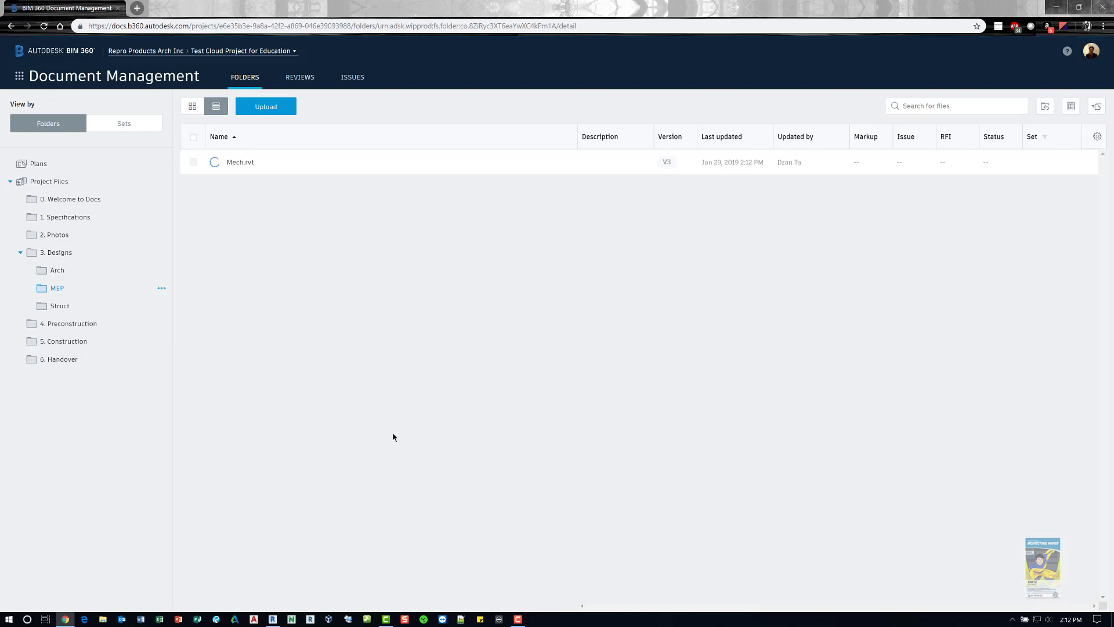
key("F5")
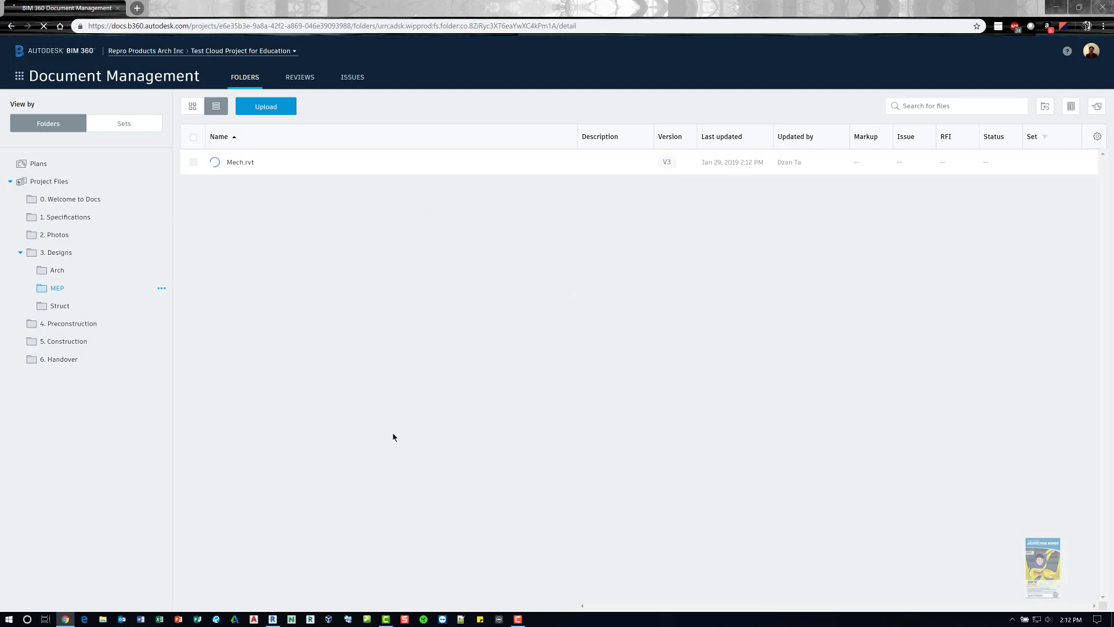